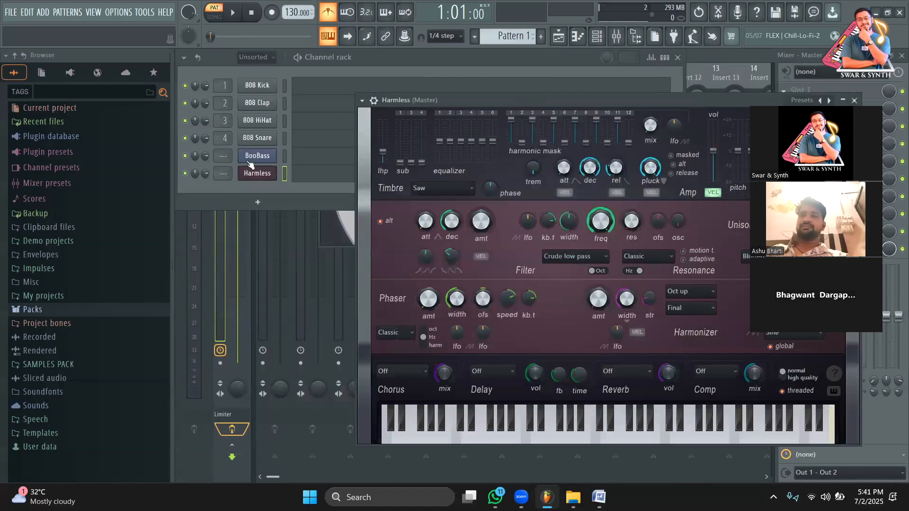
Open the BooBass and Harmless instruments from the channel rack and position their windows to view the controls
left_click(249, 164)
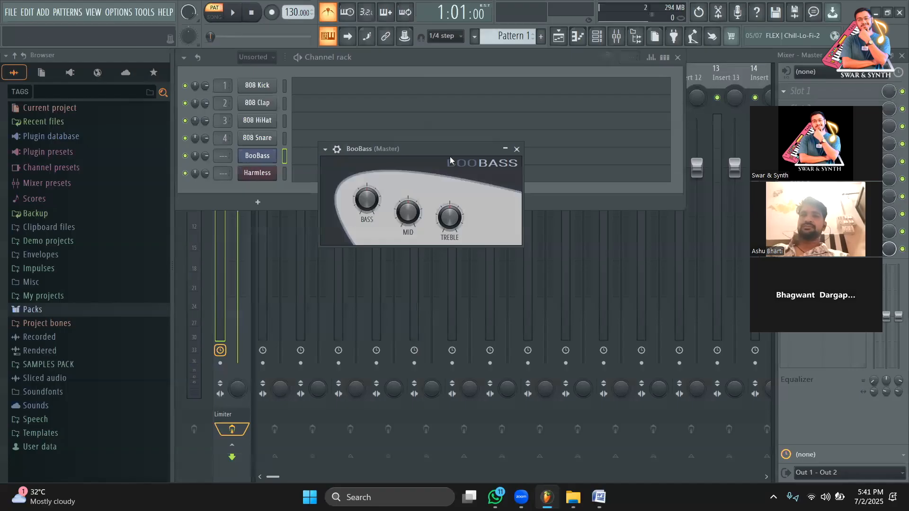
left_click_drag(414, 151, 371, 174)
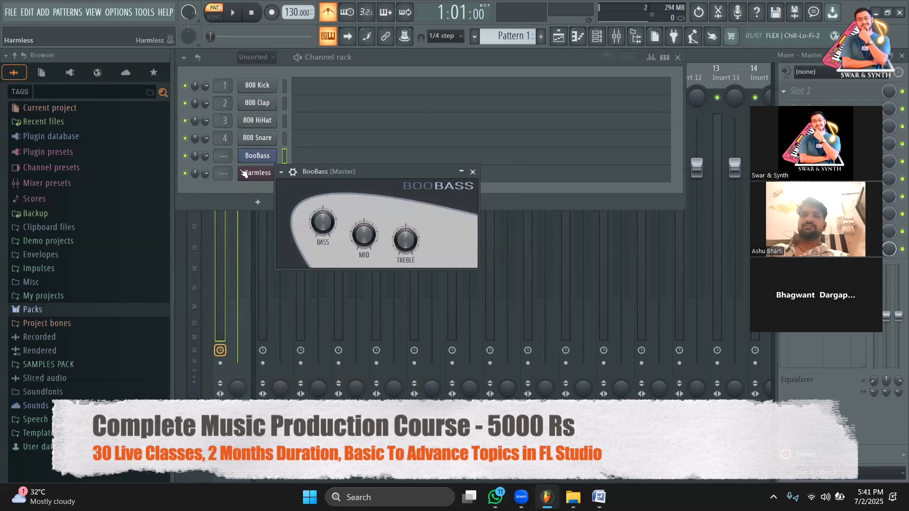
left_click(257, 173)
left_click_drag(505, 97, 367, 103)
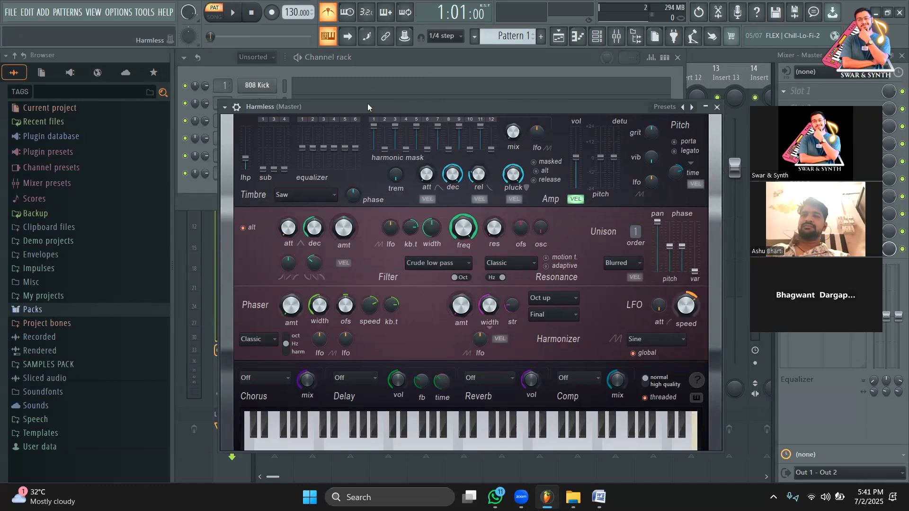
Consult the synthesizer notes in Word, return to FL Studio and move the Harmless window clear of the channel names
left_click(598, 497)
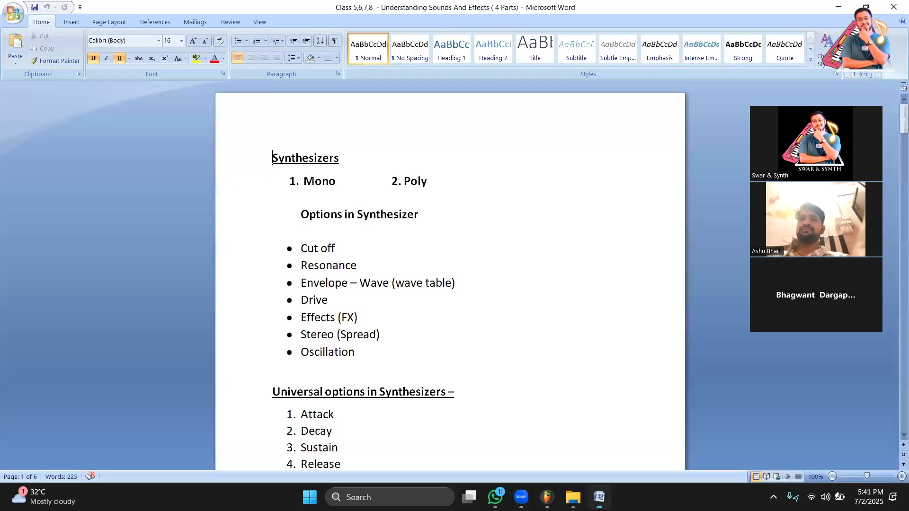
key("alt+Tab")
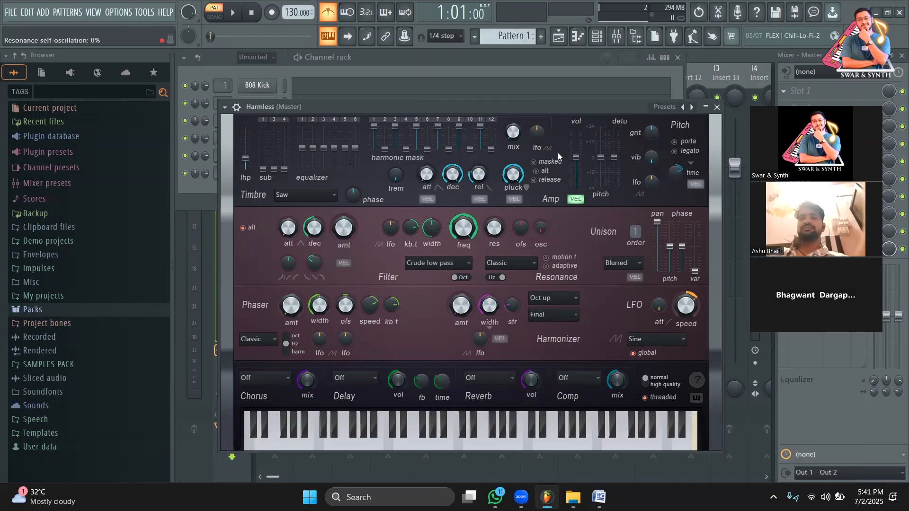
left_click_drag(456, 89, 462, 77)
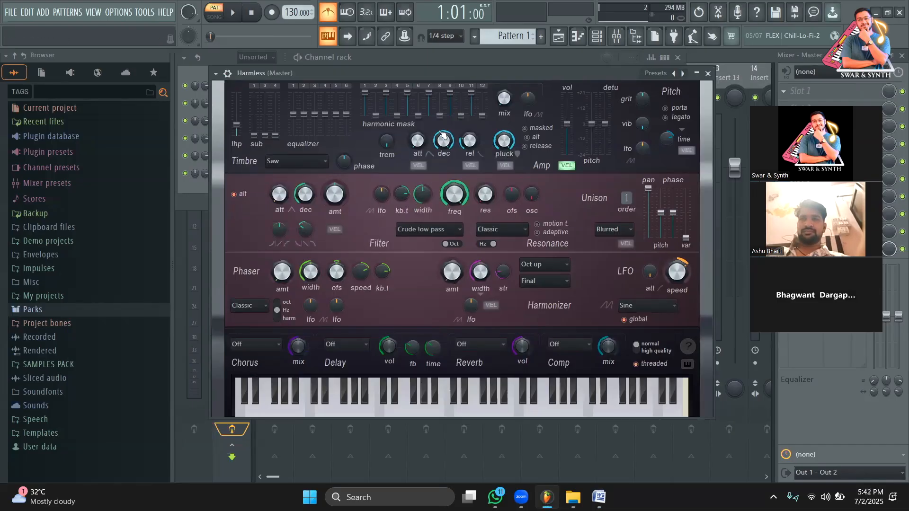
left_click_drag(457, 75, 514, 76)
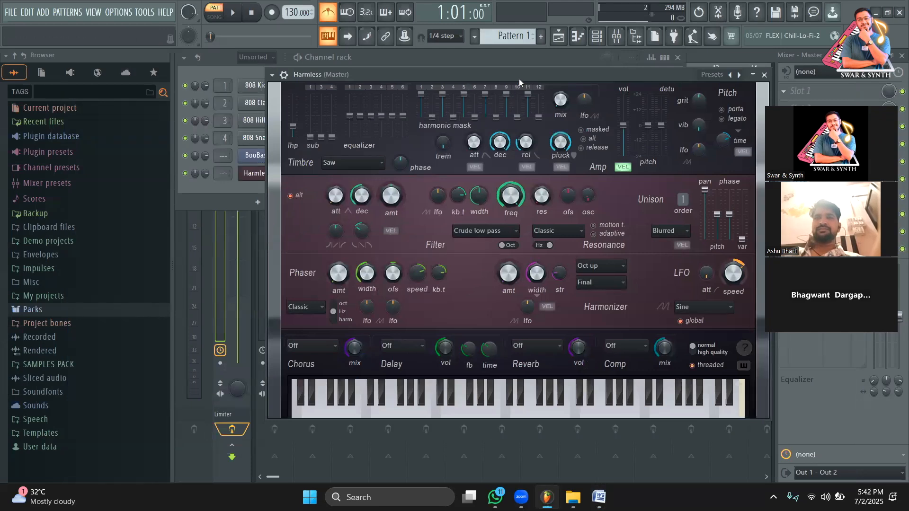
left_click_drag(519, 79, 433, 216)
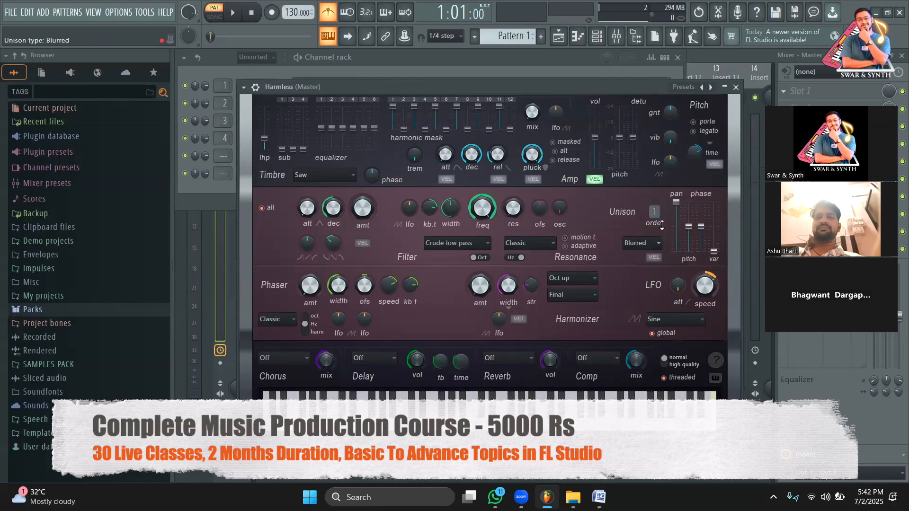
left_click_drag(634, 90, 737, 90)
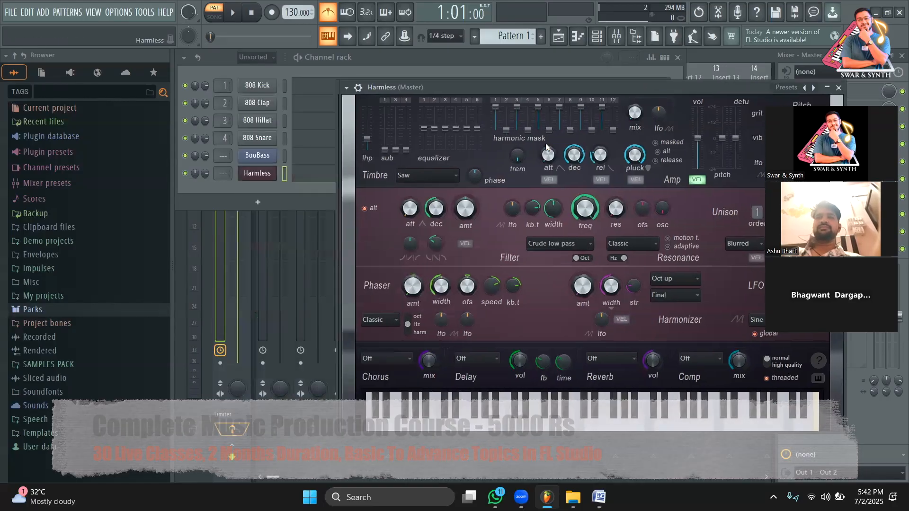
Add GMS and FLEX as new channels in the channel rack, moving the FLEX window aside
left_click(257, 202)
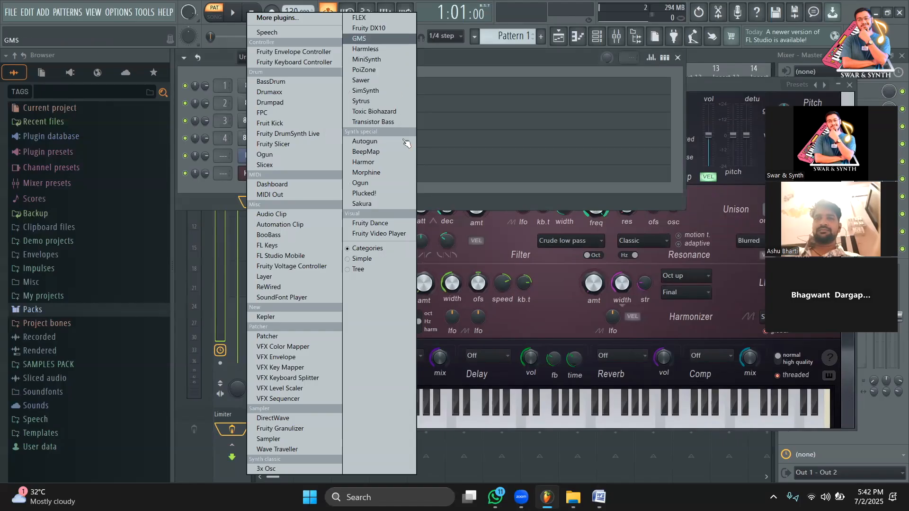
left_click(373, 38)
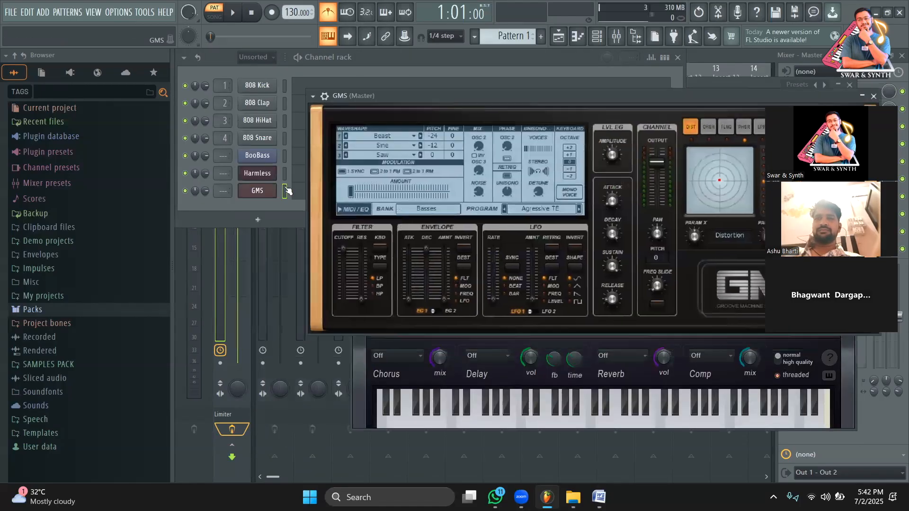
left_click(257, 219)
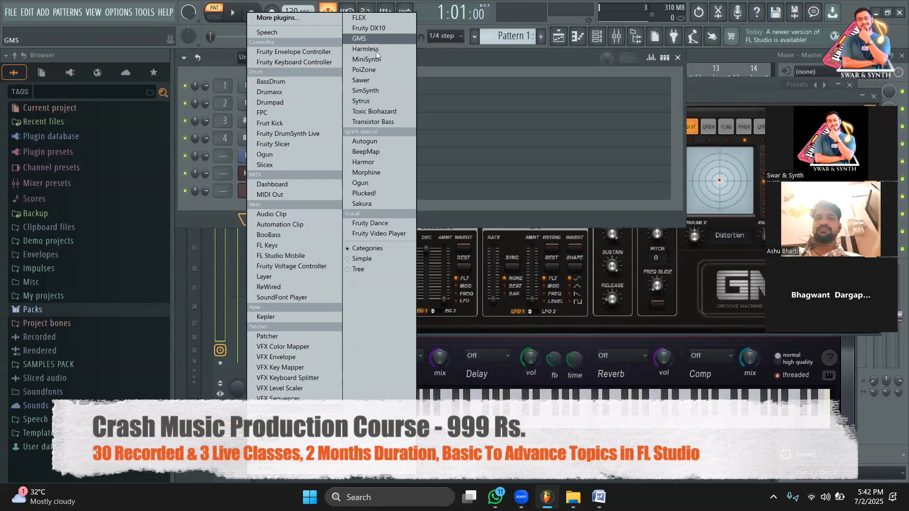
left_click(372, 17)
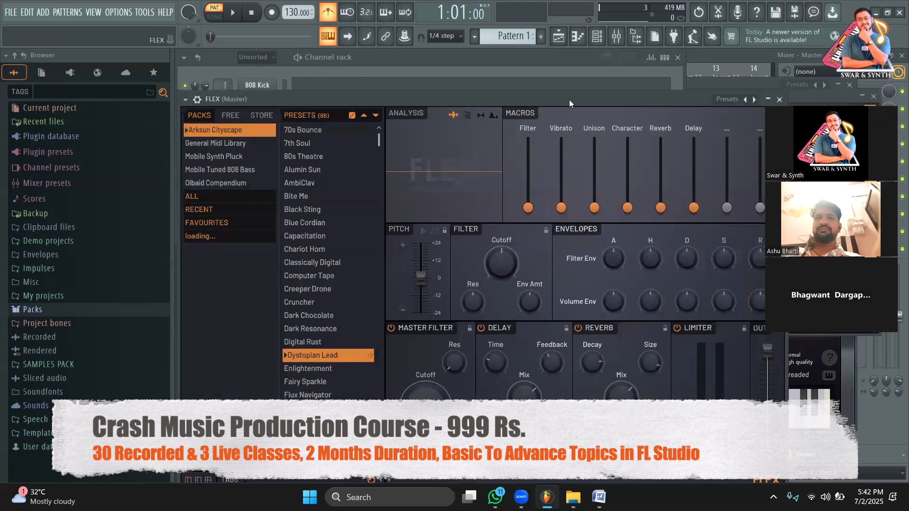
left_click_drag(570, 102, 719, 107)
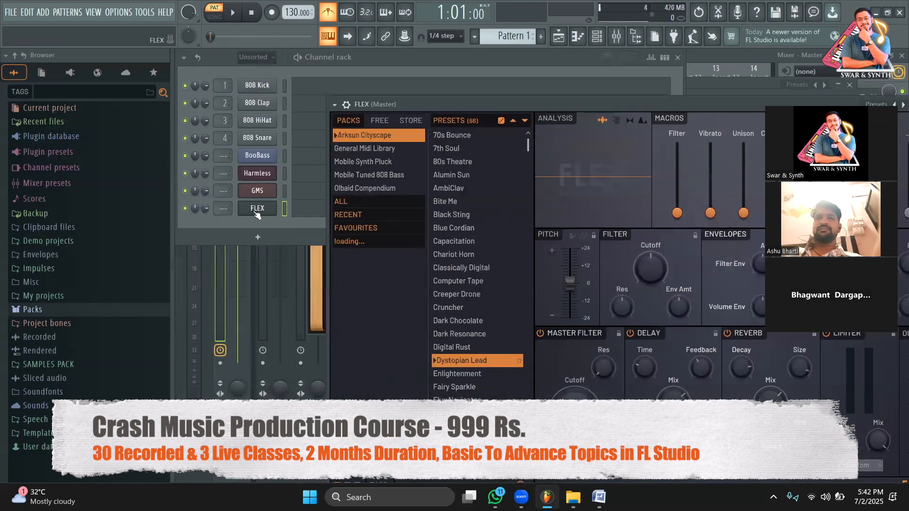
Add Sytrus as a new channel in the channel rack and move its window aside
left_click(260, 233)
left_click(261, 239)
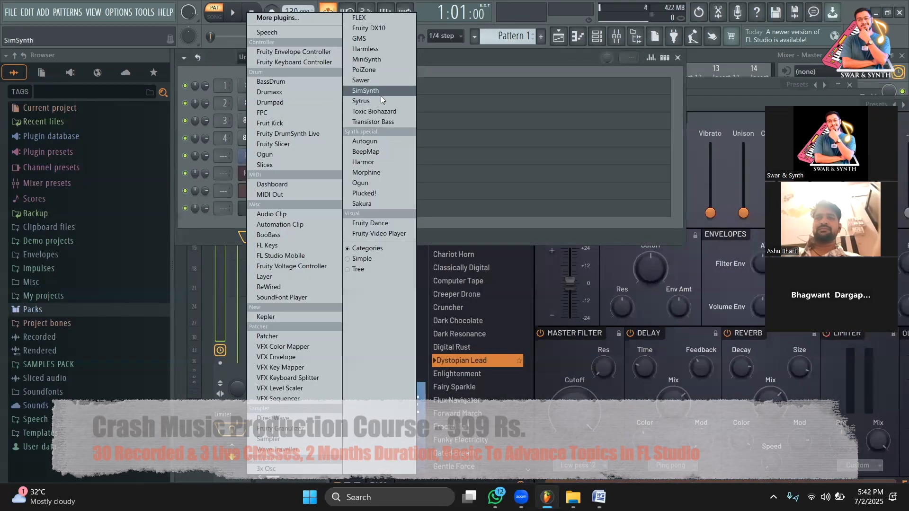
left_click(384, 101)
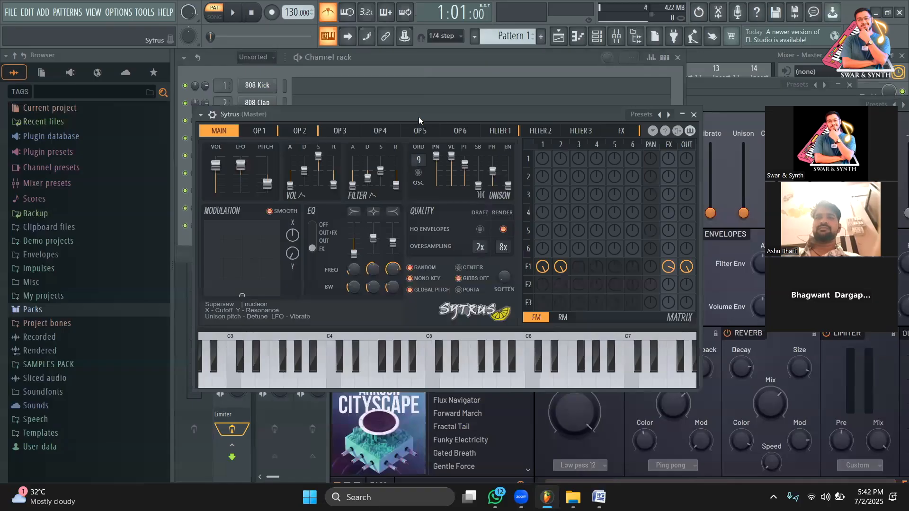
left_click_drag(419, 117, 473, 141)
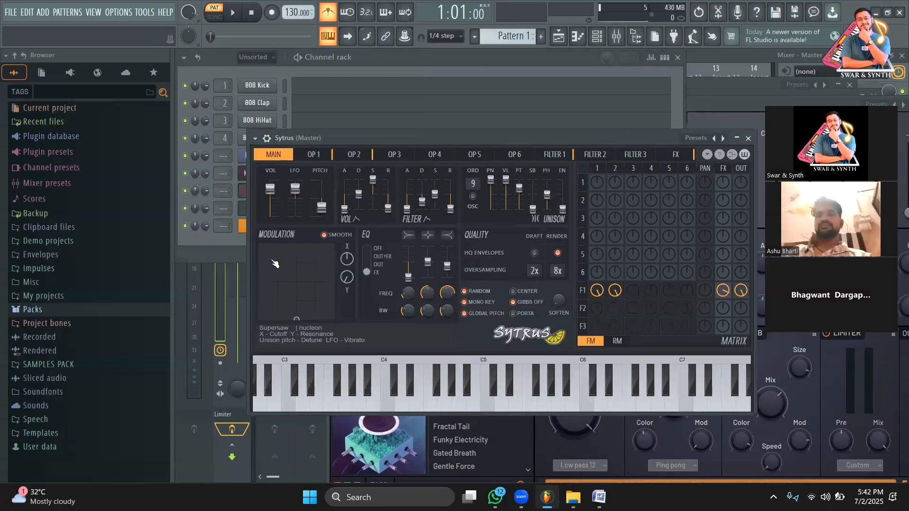
left_click(232, 240)
Switch to the Word notes and review the synthesizer options, highlighting the universal list from Attack to Volume
left_click(598, 497)
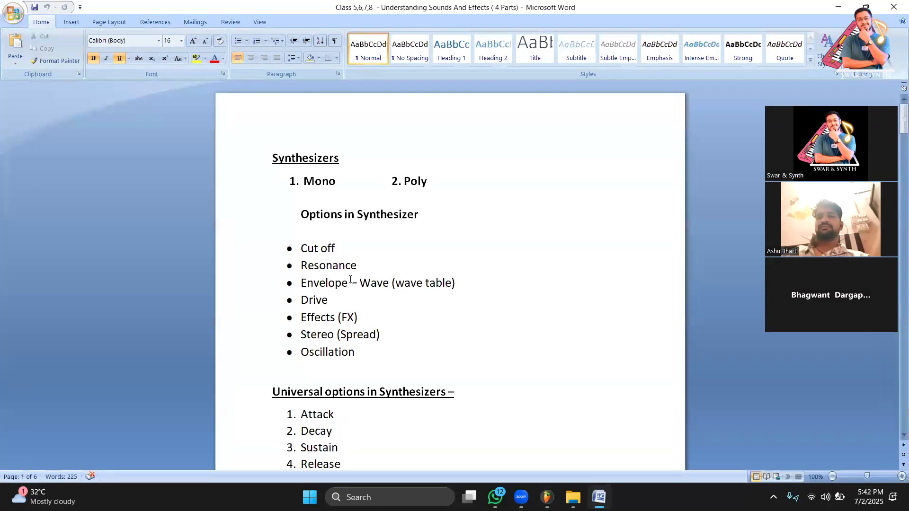
scroll(350, 281, "down", 3)
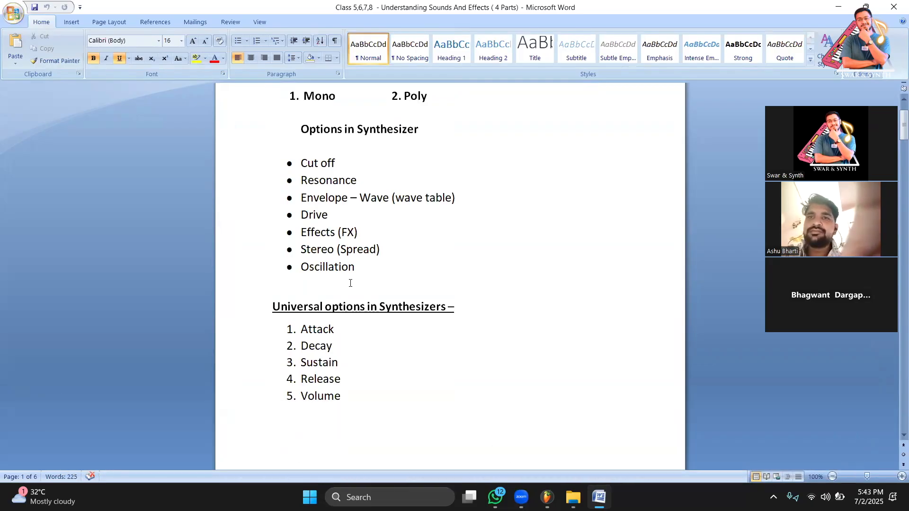
scroll(364, 339, "down", 2)
left_click_drag(271, 268, 365, 339)
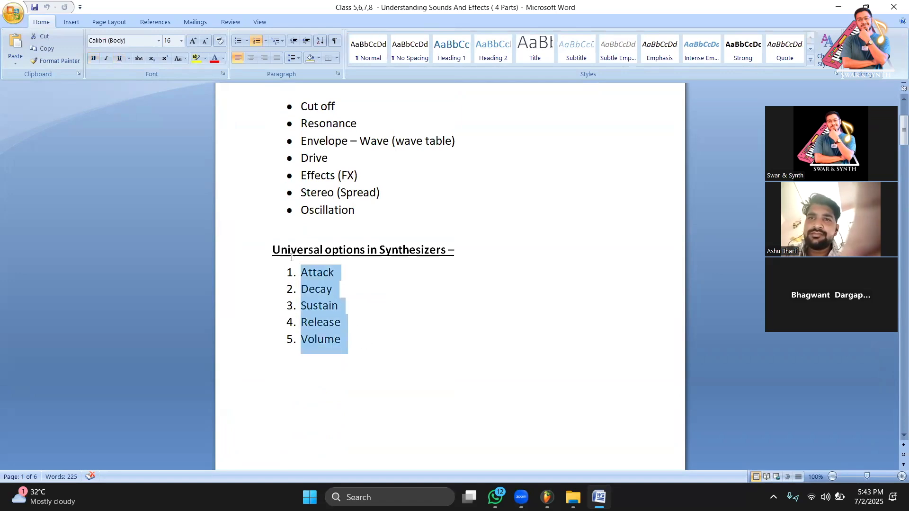
left_click(321, 307)
left_click(325, 324)
Switch back to FL Studio, move the Sytrus window out of the way and close the FLEX window
left_click(547, 497)
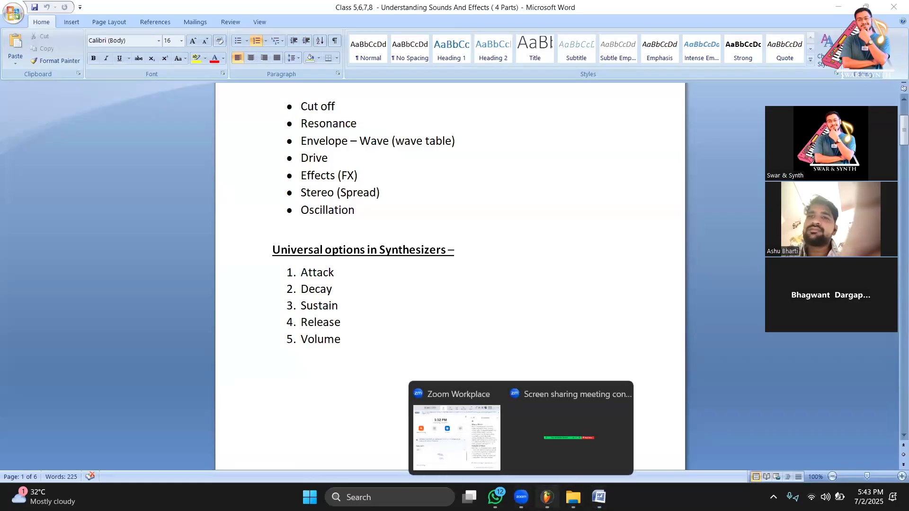
left_click(457, 342)
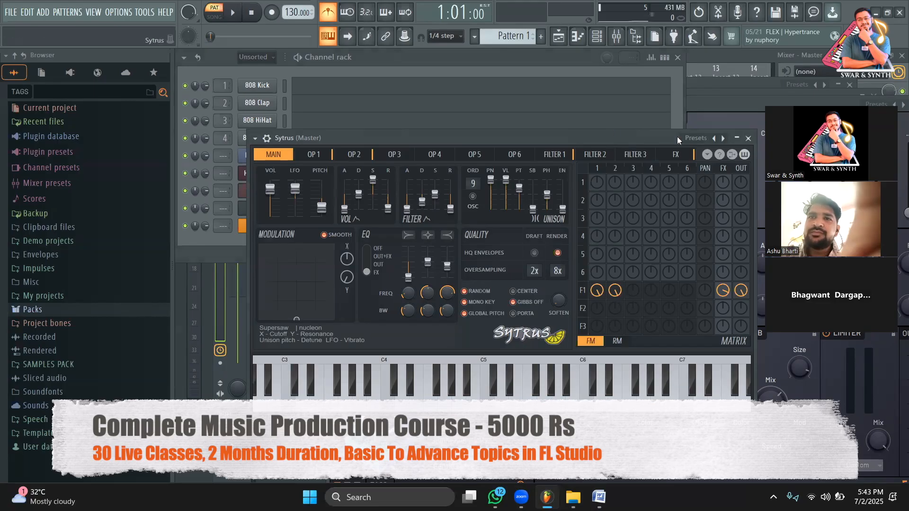
left_click_drag(677, 137, 490, 270)
left_click_drag(728, 98, 561, 62)
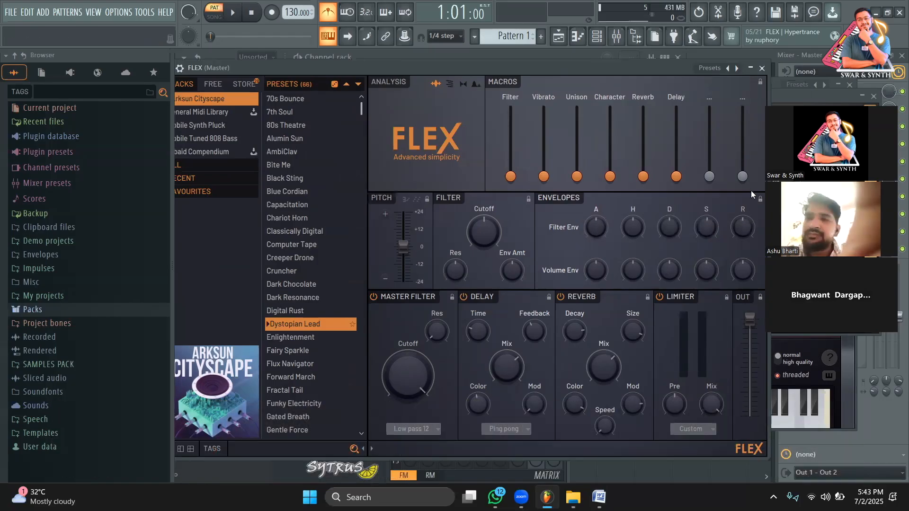
left_click(761, 68)
Move the GMS window aside and bring the Harmless window forward to examine its controls
left_click_drag(698, 98, 628, 98)
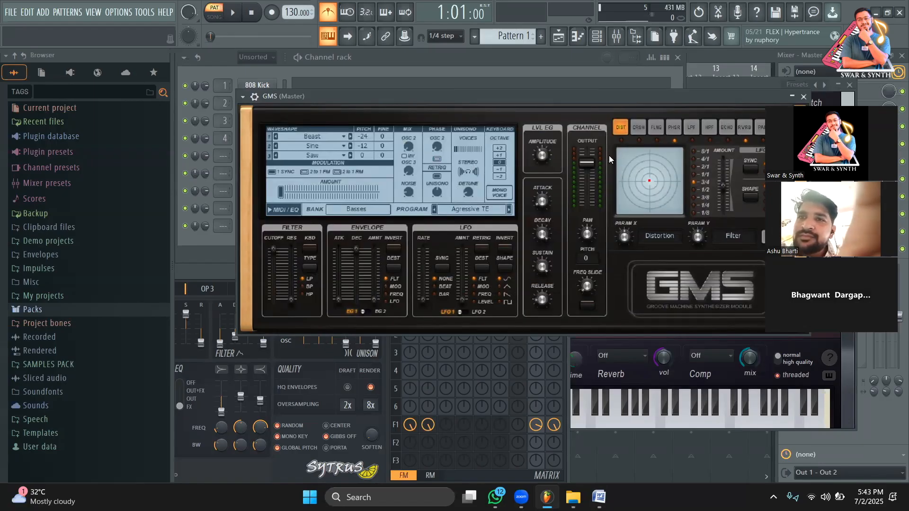
left_click_drag(654, 97, 438, 230)
left_click(733, 282)
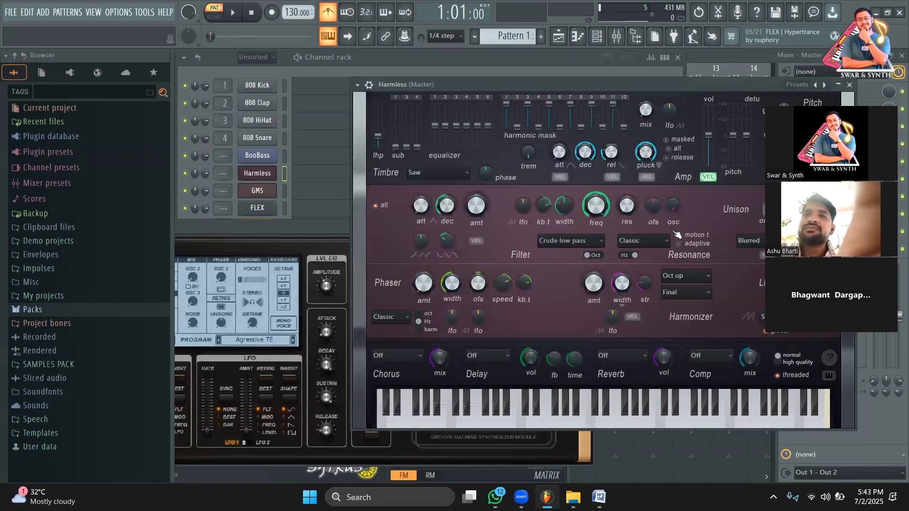
left_click_drag(600, 81, 511, 93)
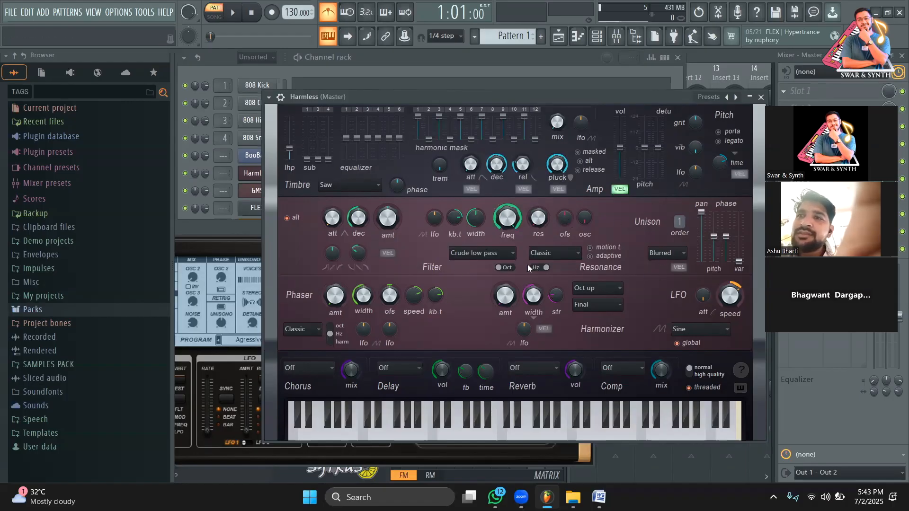
Search the full plugin list for "dune", add DUNE 3 as a new channel, and close its window after viewing it
left_click(246, 232)
left_click(231, 72)
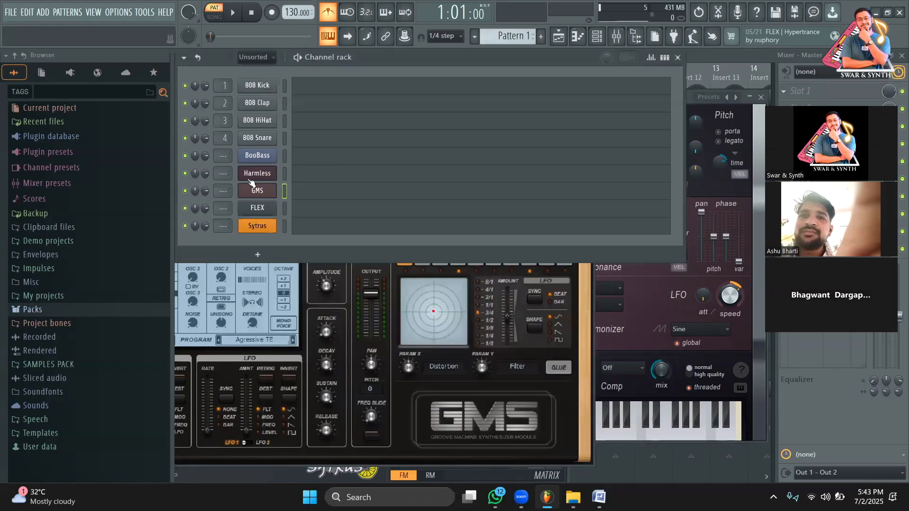
left_click(257, 255)
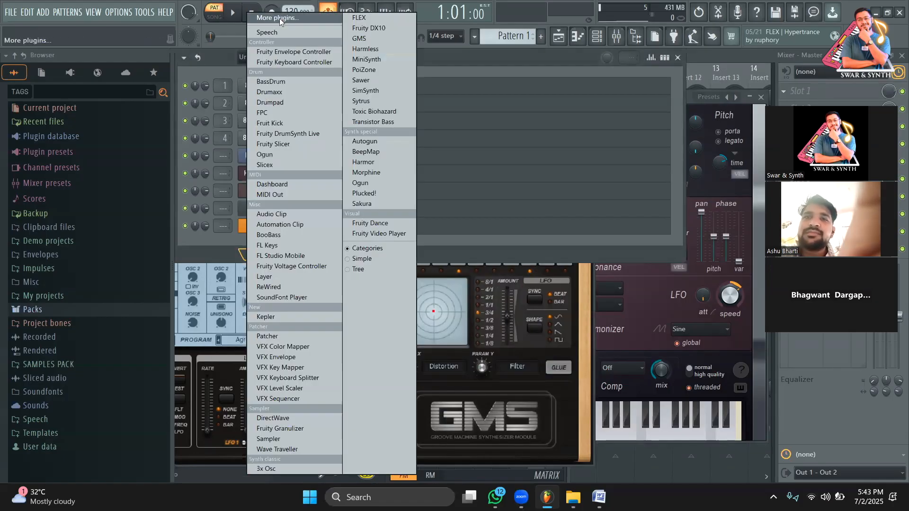
left_click(279, 18)
type("dune")
double_click(429, 48)
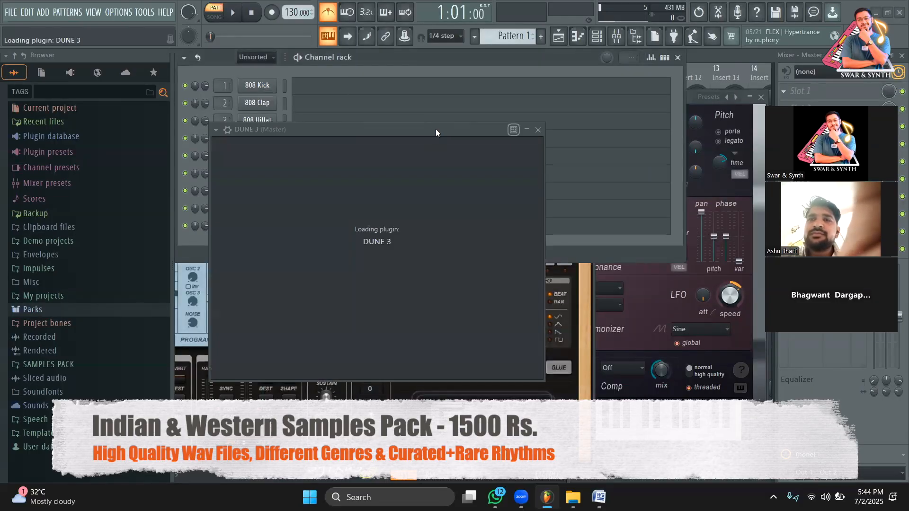
left_click_drag(436, 128, 433, 60)
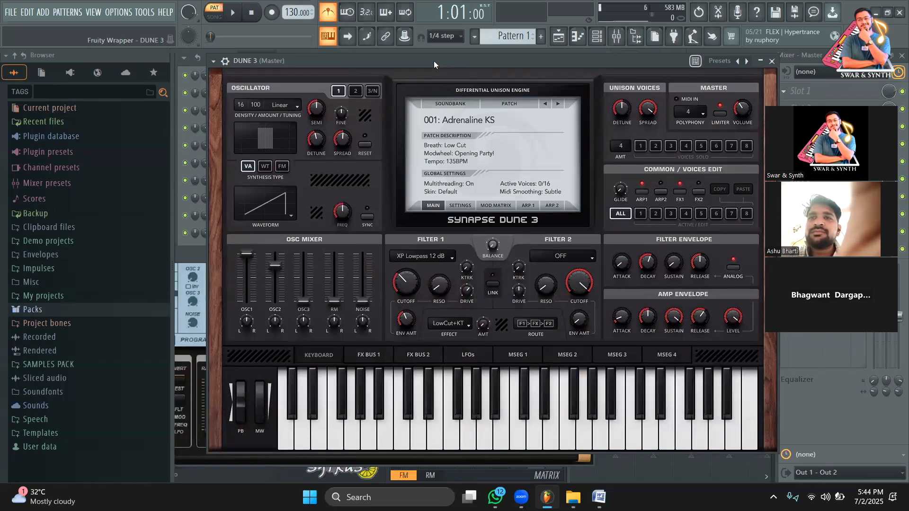
left_click_drag(434, 61, 392, 51)
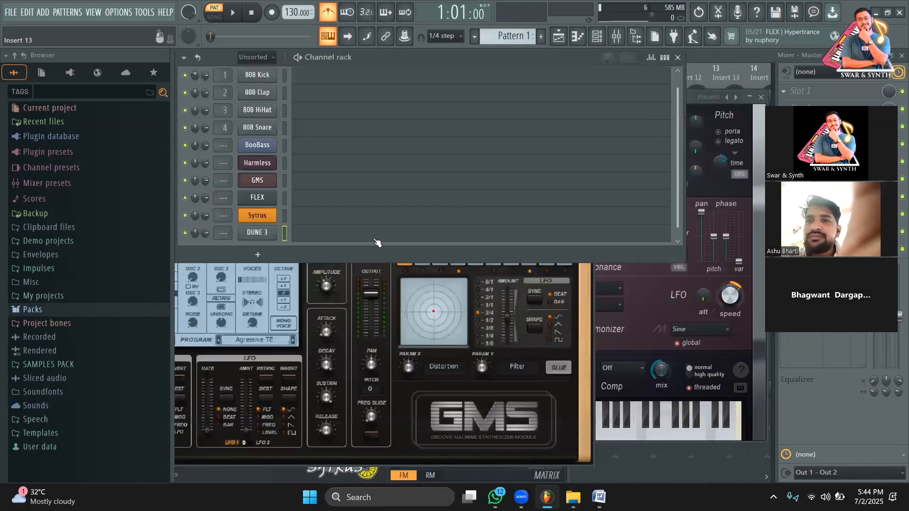
left_click(730, 52)
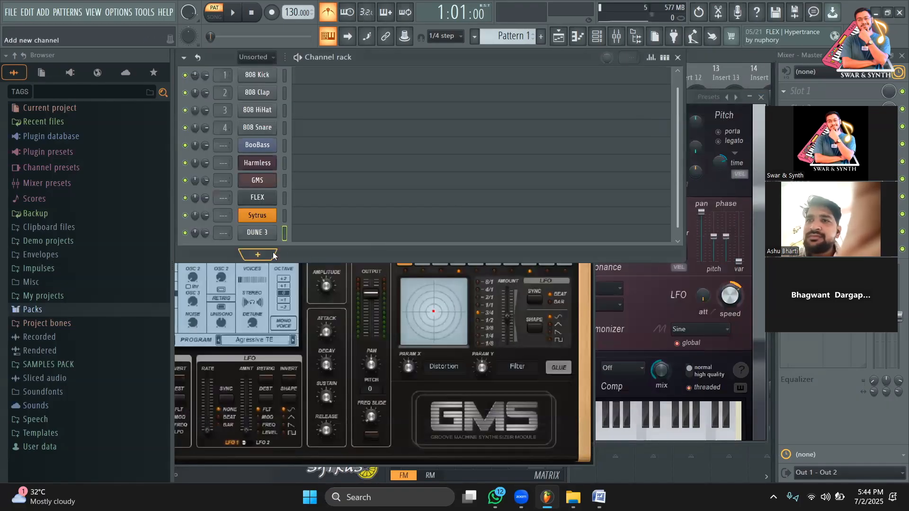
Search the full generator plugin list for "nex" and add the VST version of Nexus as a new channel
left_click(278, 256)
left_click(281, 18)
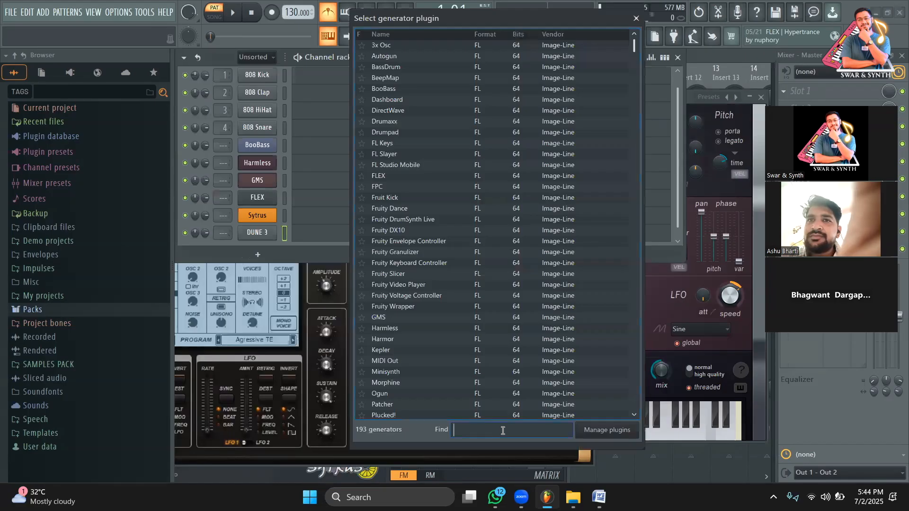
left_click(503, 430)
type("b")
key("BackSpace")
type("nex")
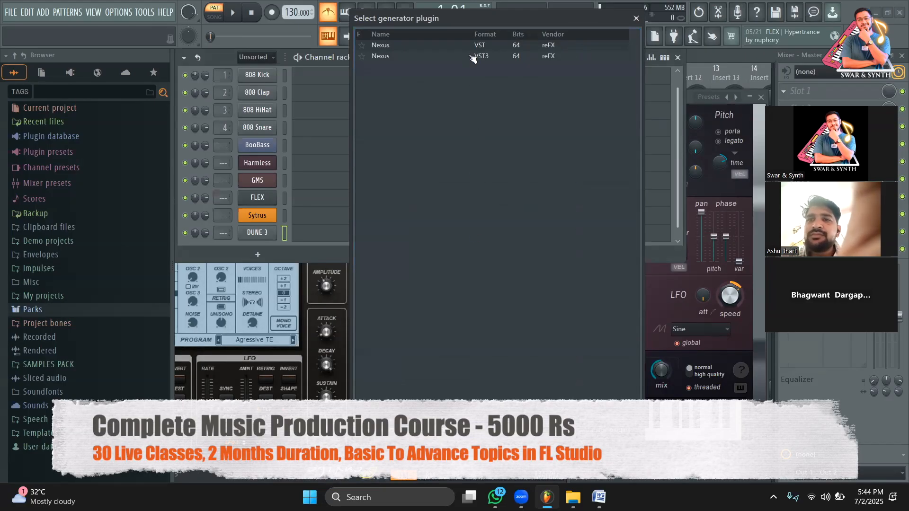
left_click(474, 48)
double_click(475, 49)
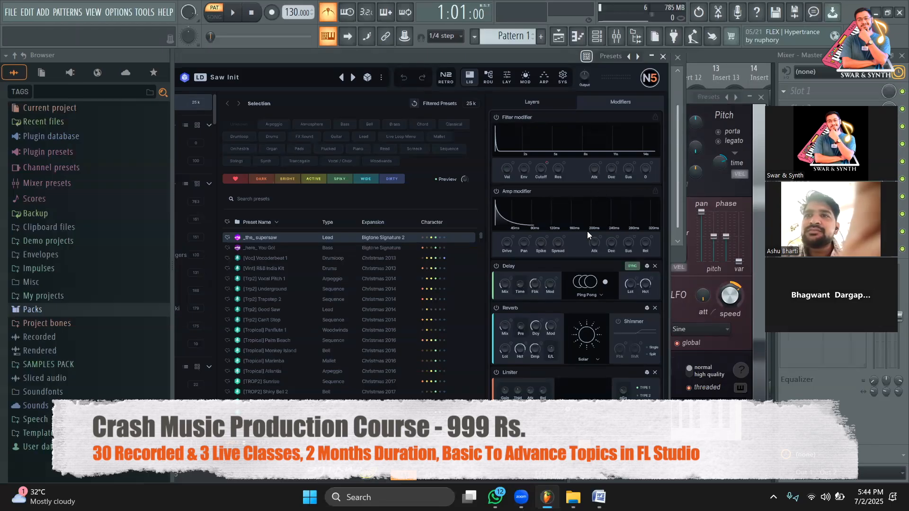
Dismiss the Nexus window, bring the channel rack to the front and open Harmless to examine its controls
left_click(690, 95)
left_click(697, 53)
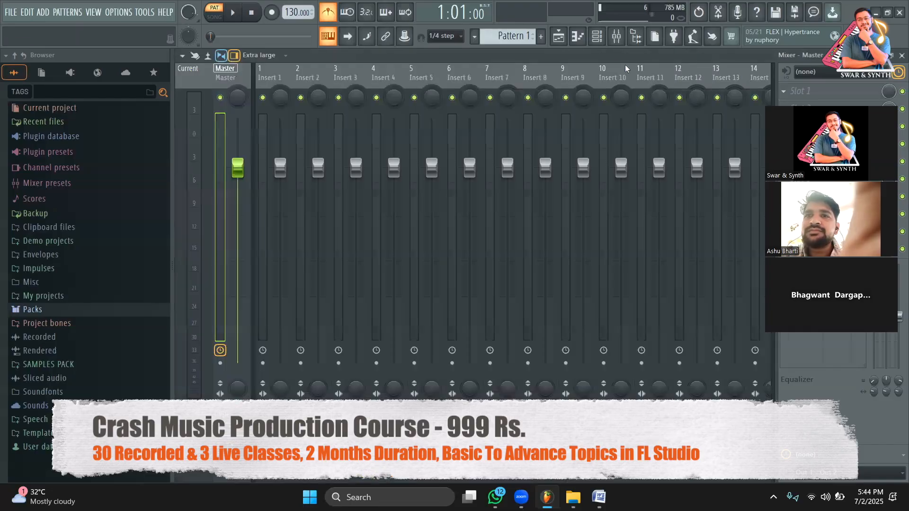
left_click(597, 36)
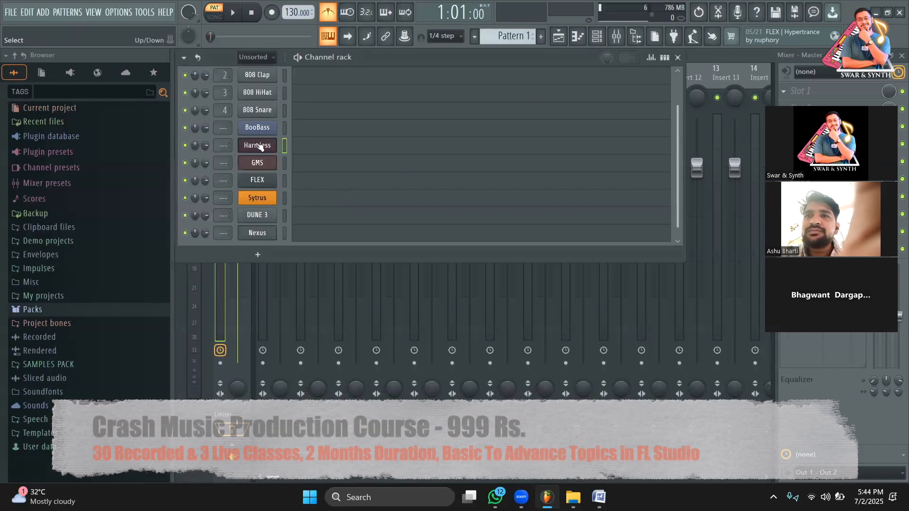
left_click(258, 145)
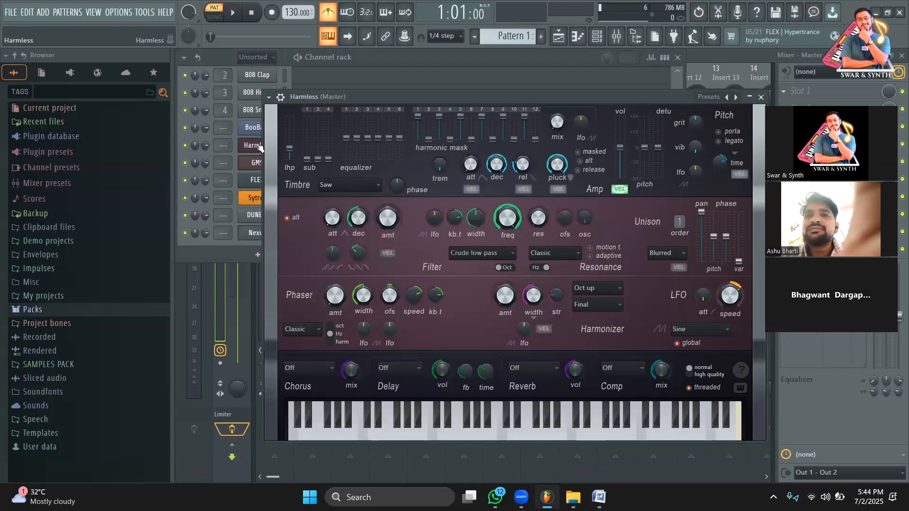
left_click(260, 148)
left_click(259, 147)
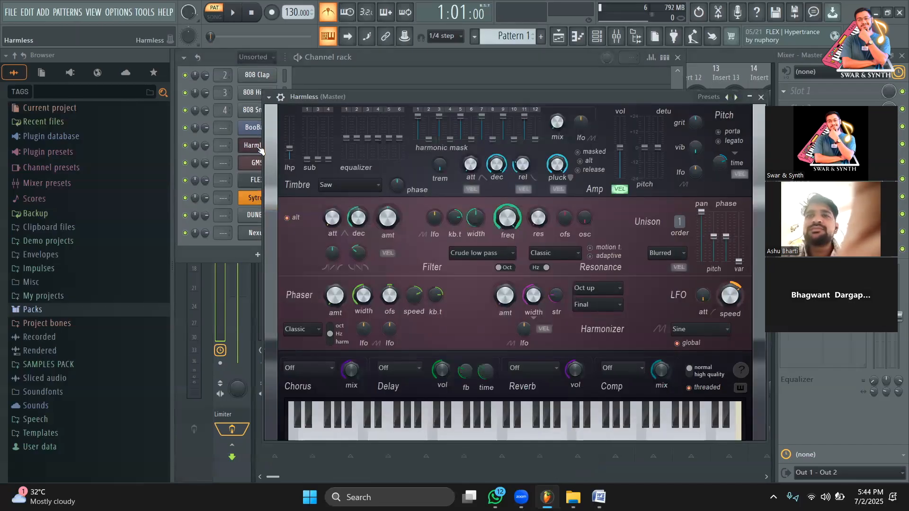
Open FLEX, move its window clear of the channel list and bring the channel rack back in front
left_click(254, 180)
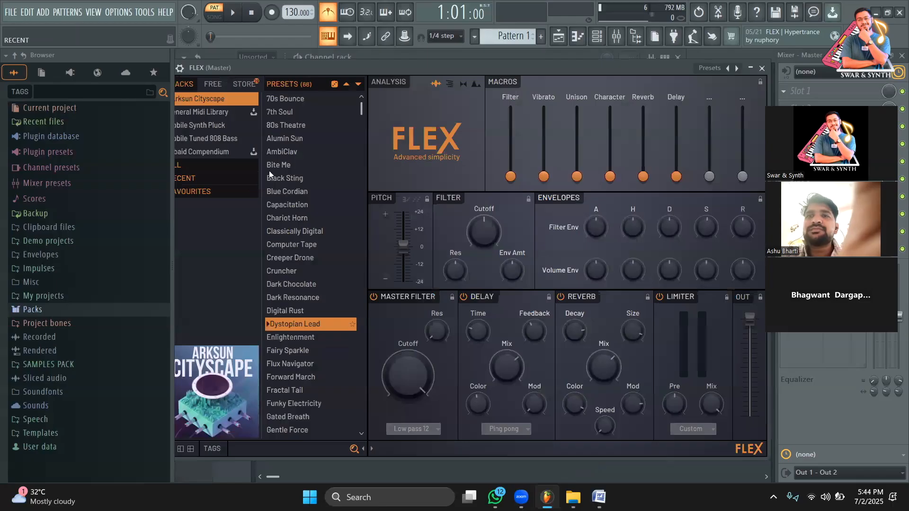
left_click_drag(390, 71, 453, 177)
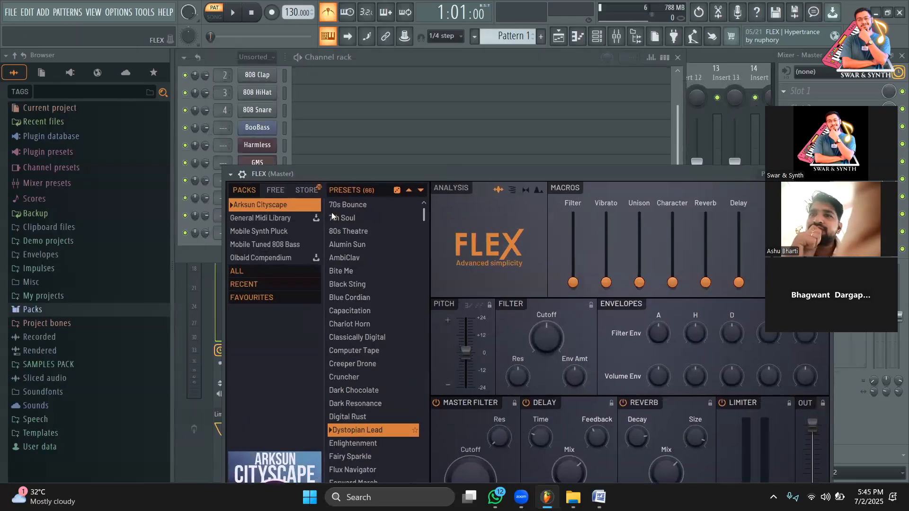
left_click(219, 248)
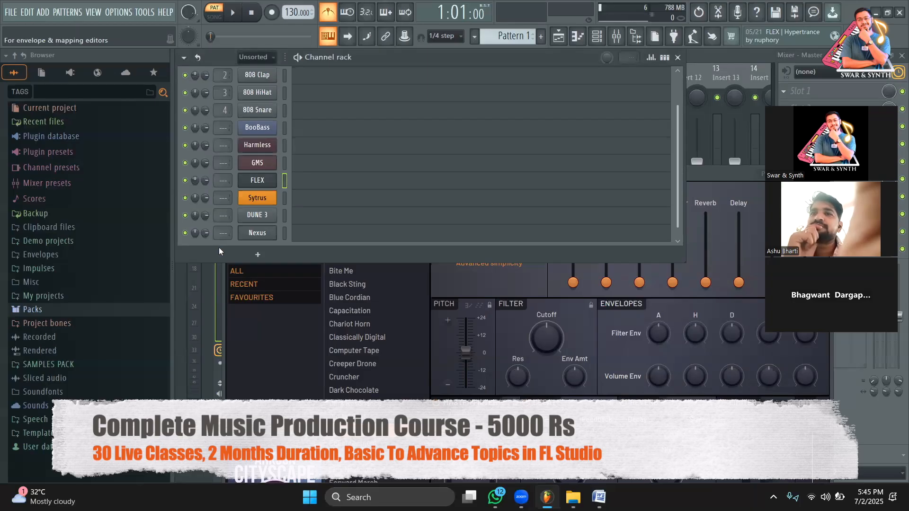
Open Nexus, move its window fully into view to examine the preset library and modifiers, and close it
left_click(256, 237)
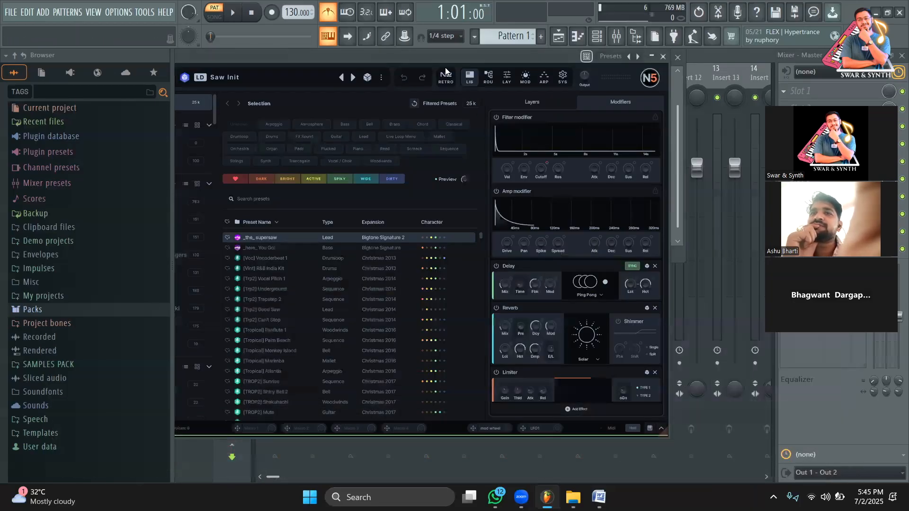
left_click_drag(531, 88, 571, 68)
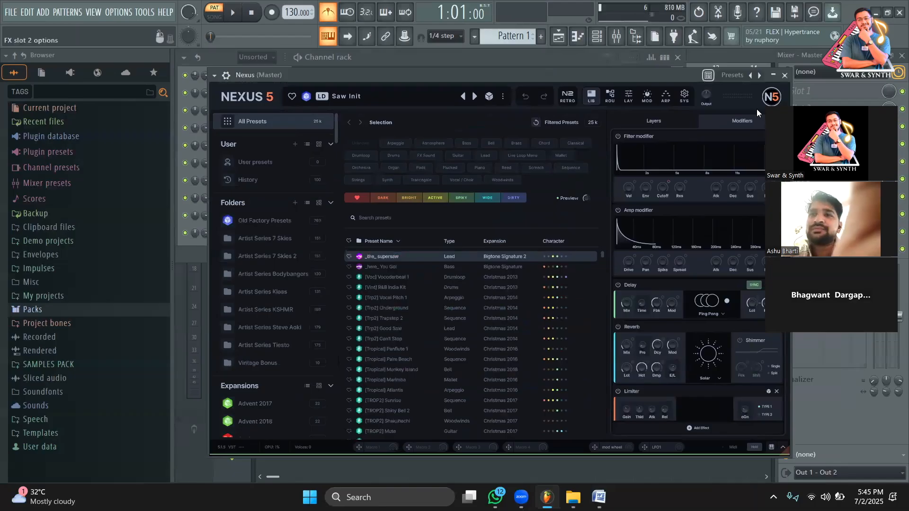
left_click_drag(856, 107, 864, 111)
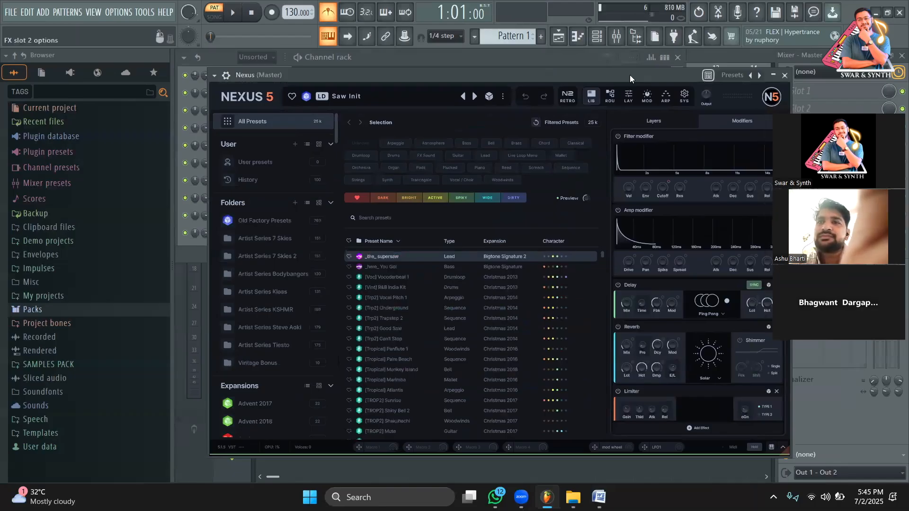
left_click_drag(630, 78, 611, 68)
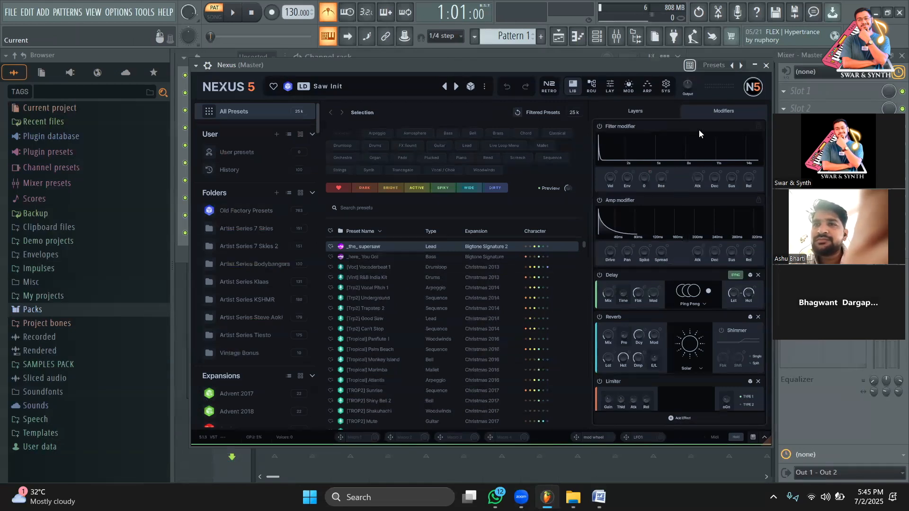
left_click(766, 65)
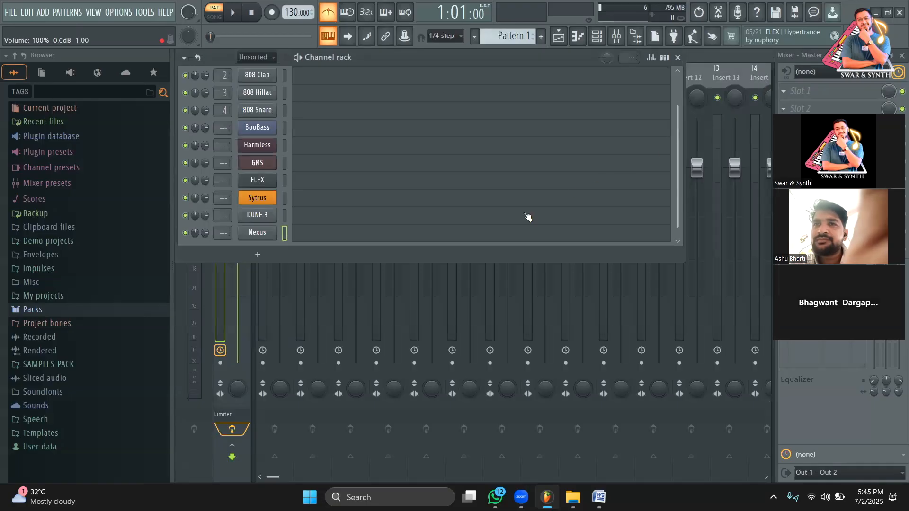
View the DUNE 3 interface, close it and open Harmless to compare their controls
left_click(260, 215)
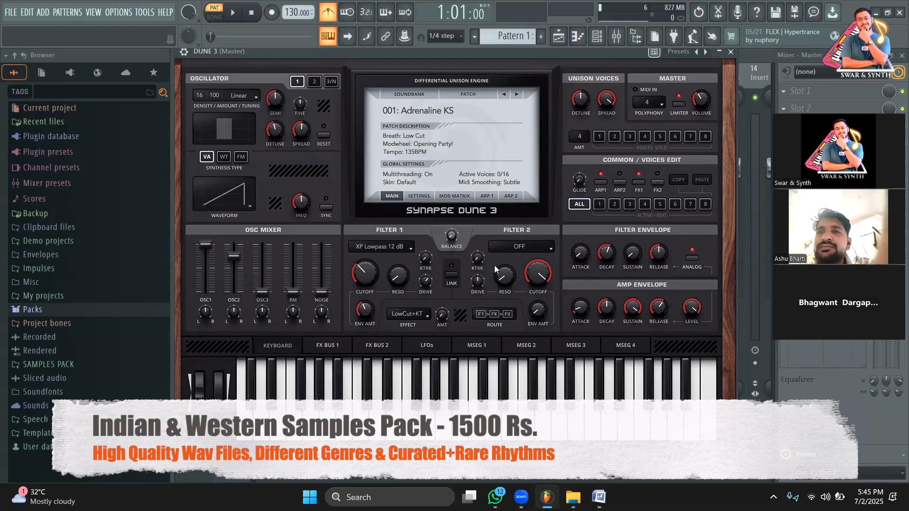
left_click(730, 51)
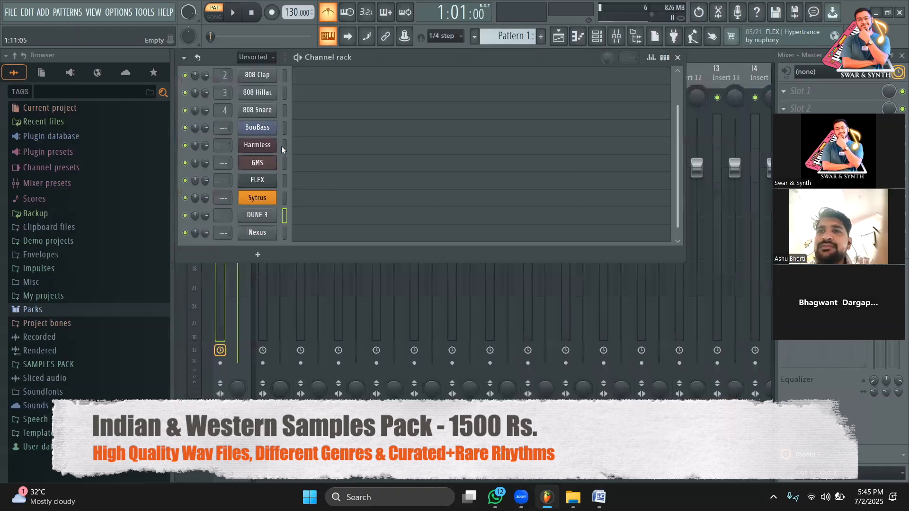
left_click(265, 147)
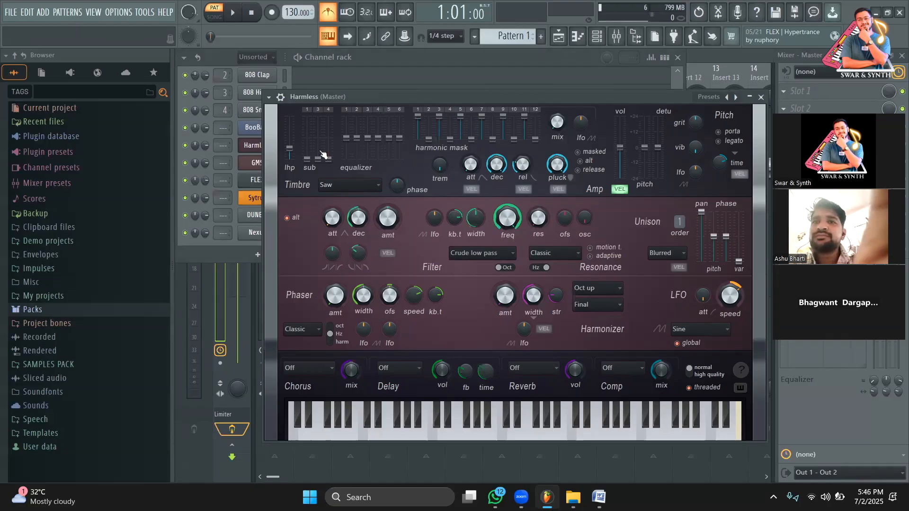
Open DUNE 3, reposition its window and load the Leads soundbank from DUNE 3 Factory
left_click(254, 215)
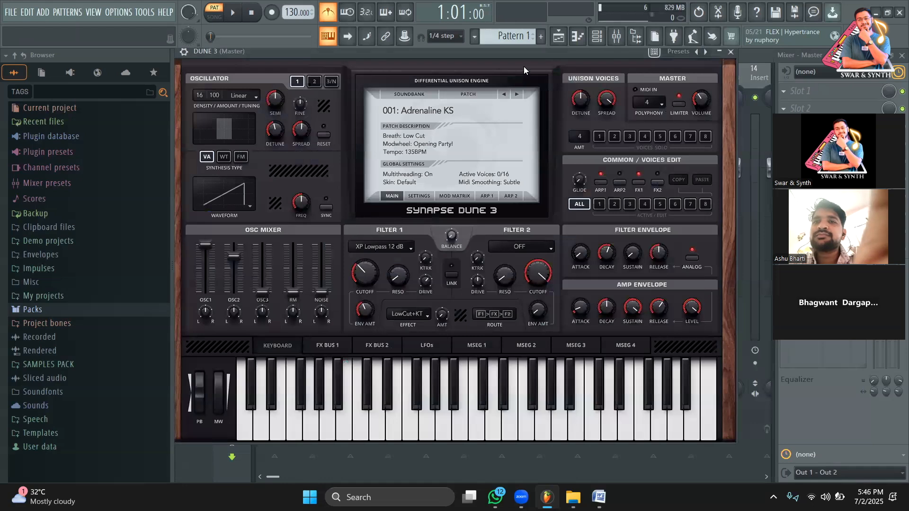
left_click_drag(497, 51, 555, 98)
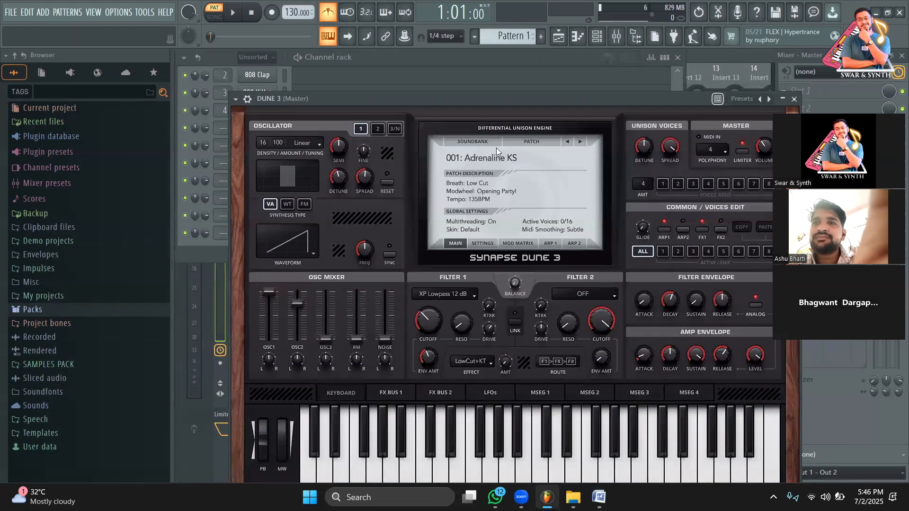
left_click_drag(486, 97, 452, 46)
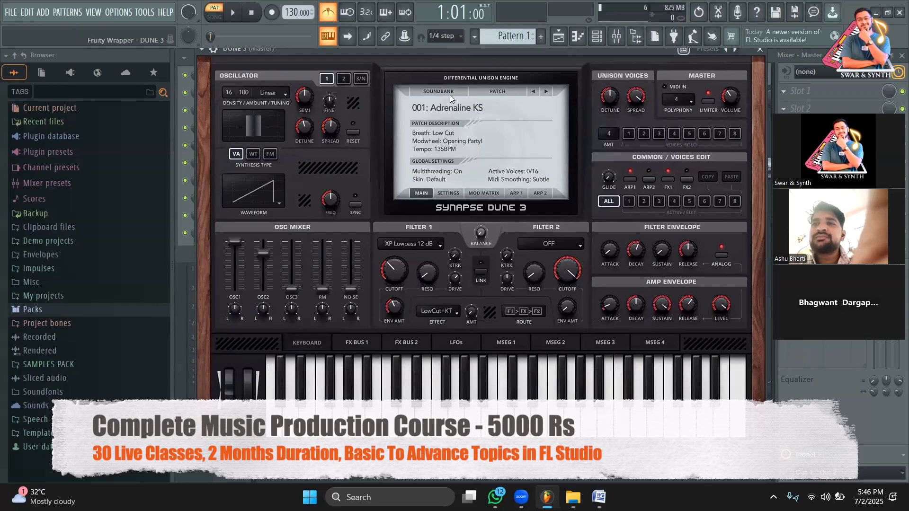
left_click(440, 91)
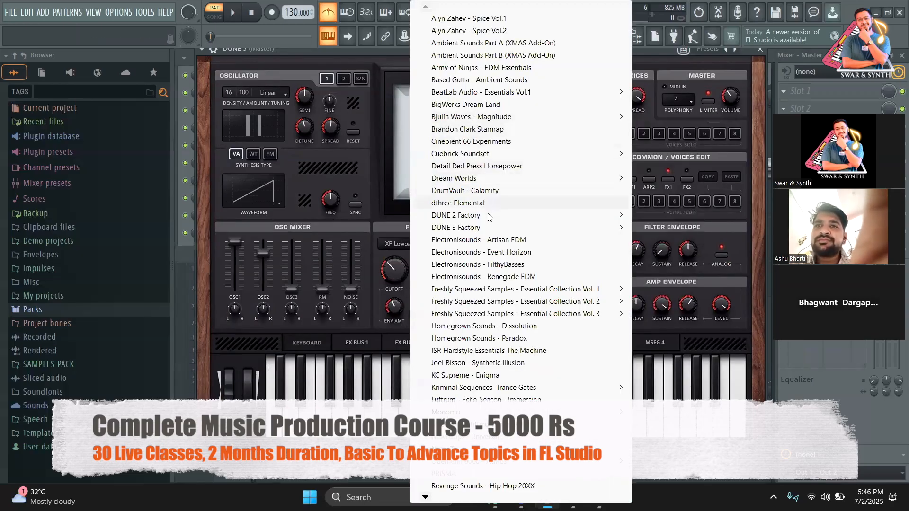
mouse_move(488, 217)
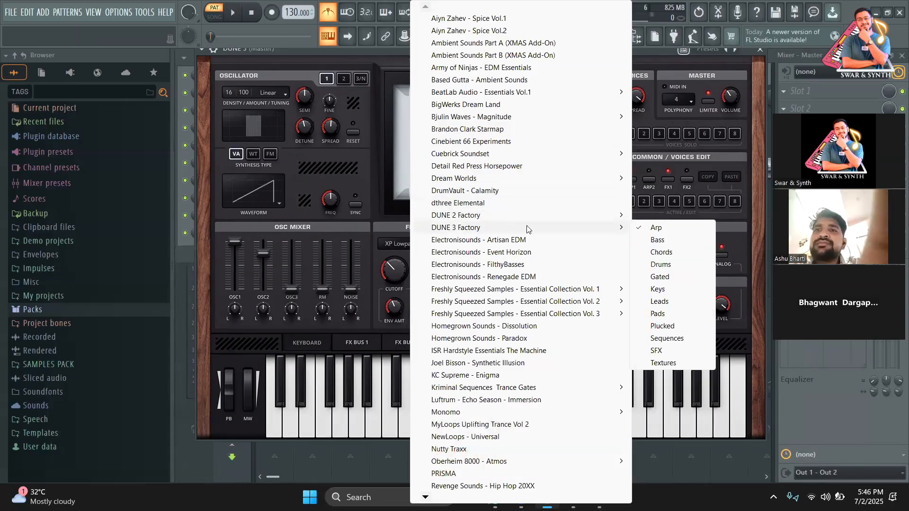
left_click(680, 299)
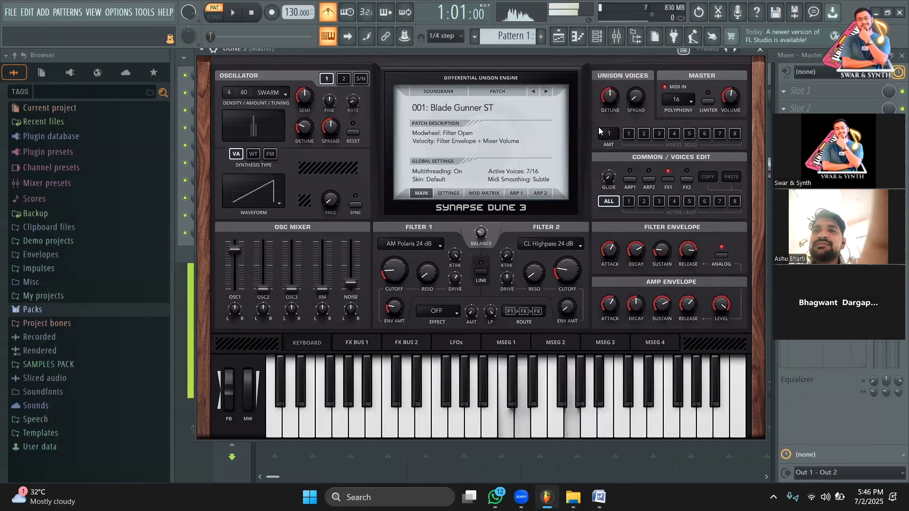
Audition the DUNE 3 lead patches in order, advancing to 007: Classic PWM Synth MK
left_click(548, 91)
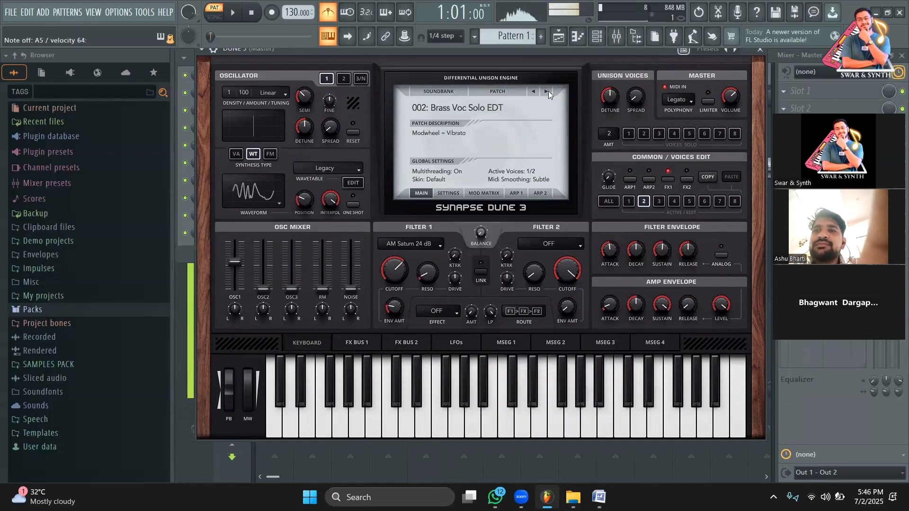
left_click(548, 91)
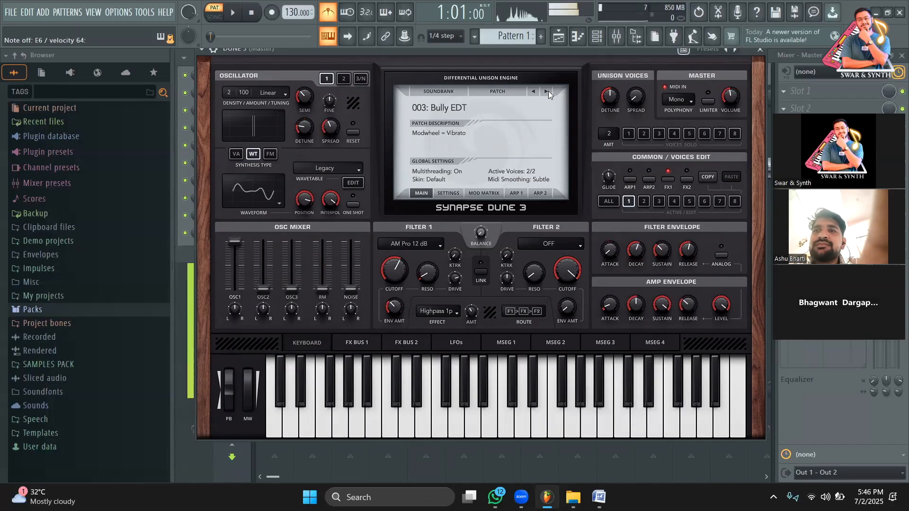
left_click(548, 92)
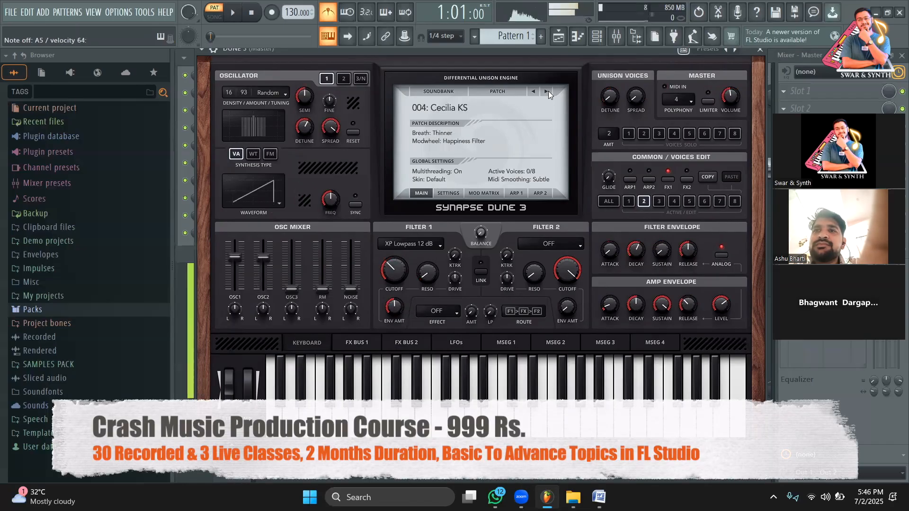
left_click(548, 91)
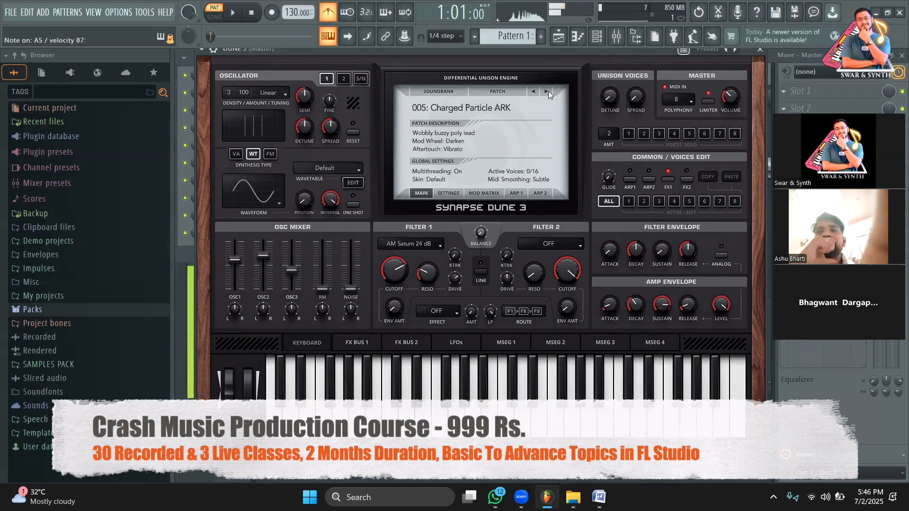
left_click(547, 91)
left_click(548, 91)
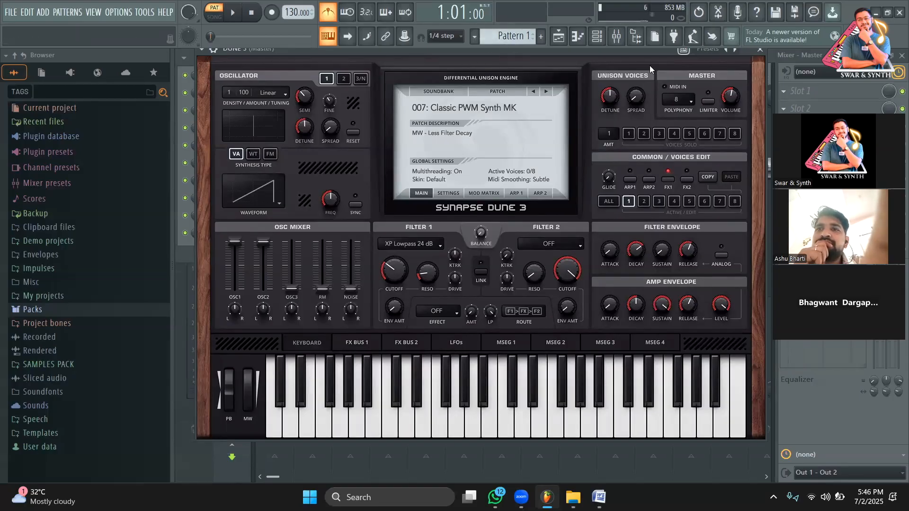
Close DUNE 3, view Harmless for comparison, and reopen DUNE 3 with its window moved clear of the channel list
left_click(759, 49)
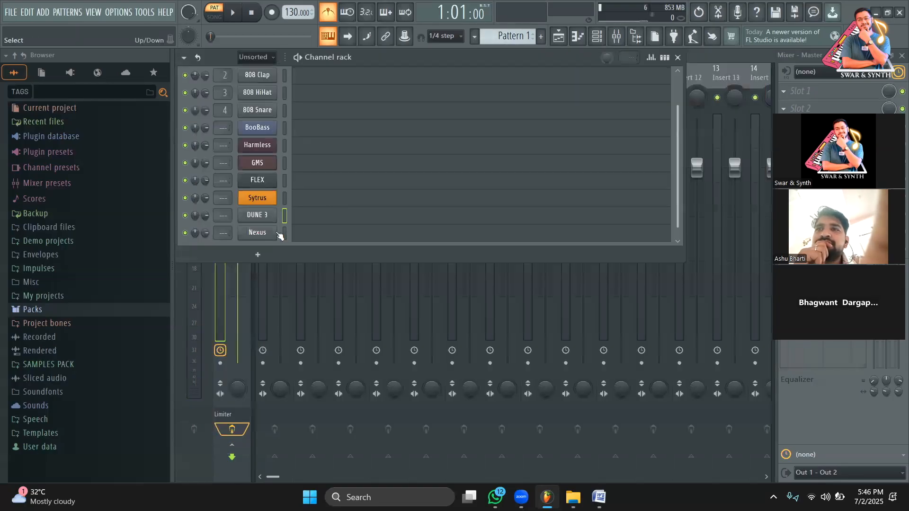
left_click(255, 202)
left_click(258, 147)
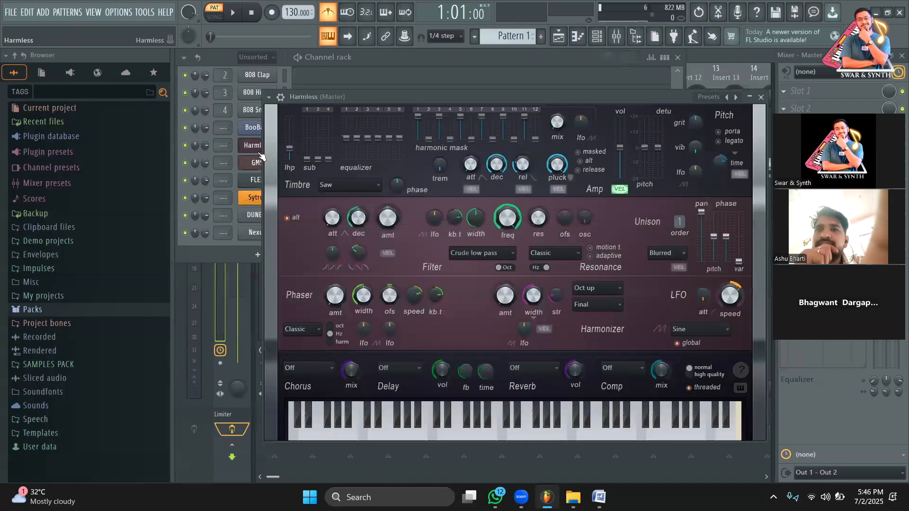
left_click(254, 216)
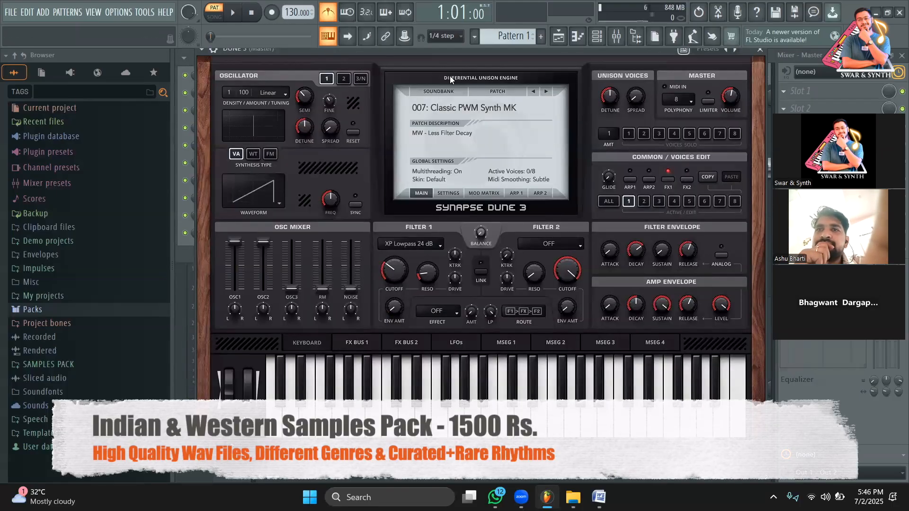
left_click_drag(422, 57, 494, 90)
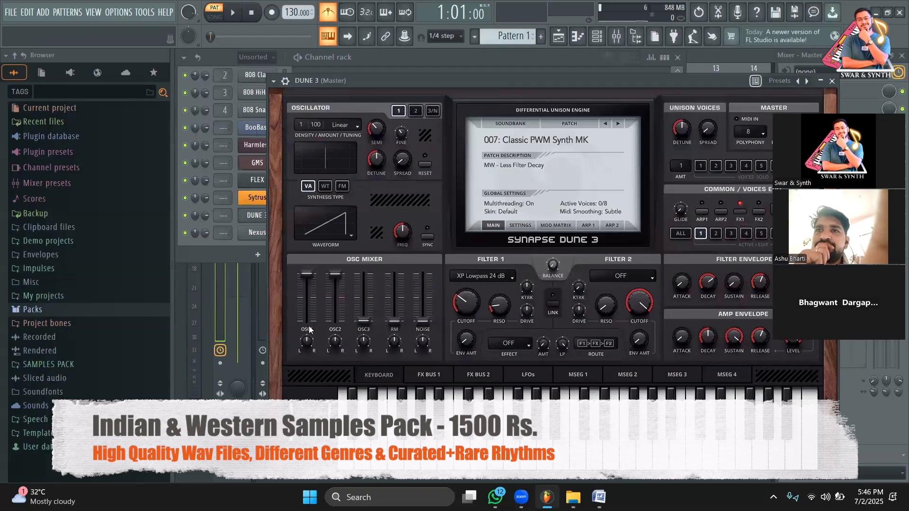
In DUNE 3, lower OSC1 and OSC2 to minimum, raise OSC3, RM and Noise, and adjust Filter 1's cutoff and resonance
left_click_drag(308, 276, 322, 324)
left_click_drag(333, 276, 460, 242)
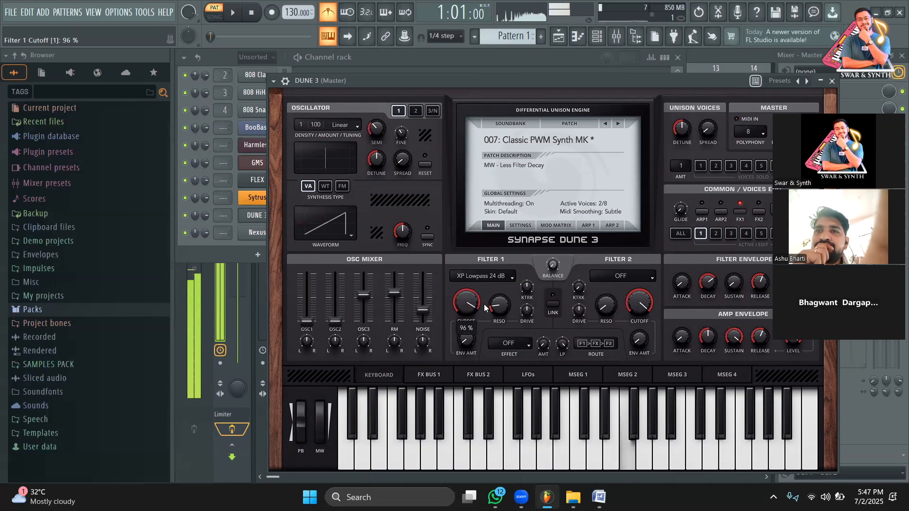
left_click_drag(495, 293, 495, 236)
left_click_drag(460, 299, 456, 316)
Rebalance the DUNE 3 oscillator mixer by lowering RM, raising OSC2 partway, adjusting OSC3's pan and setting OSC3 to maximum level
left_click_drag(364, 296, 398, 324)
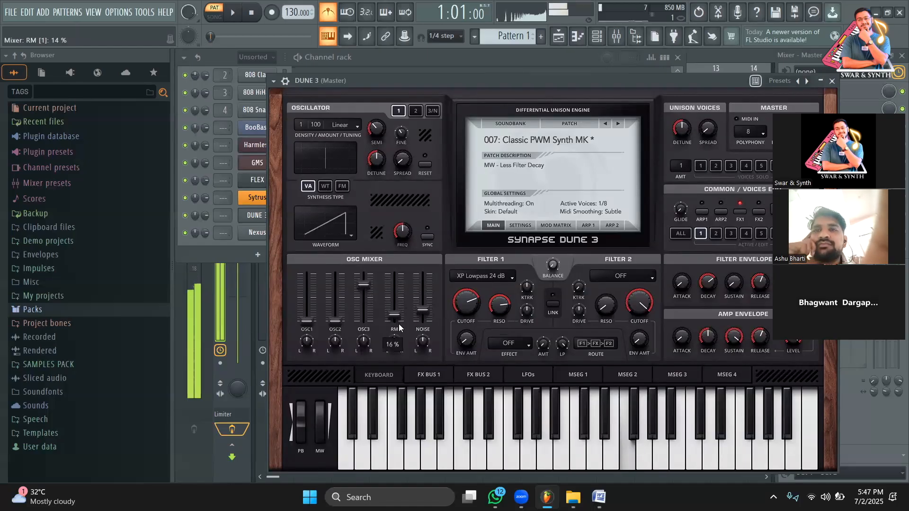
mouse_move(335, 320)
left_mouse_down()
mouse_move(333, 294)
mouse_move(334, 309)
left_mouse_up()
left_click_drag(363, 348, 367, 319)
left_click_drag(366, 288, 366, 273)
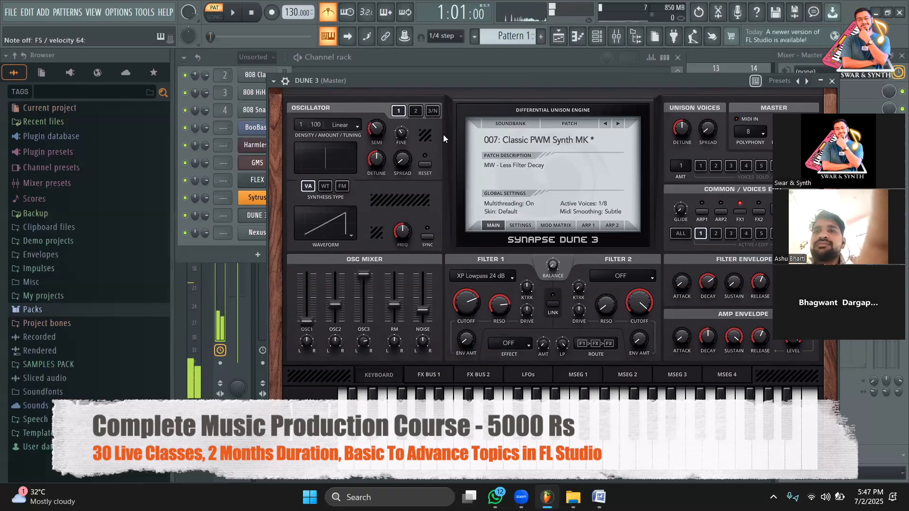
Shift the DUNE 3 window slightly aside and switch oscillator 1's synthesis type to WT
left_click_drag(463, 84, 436, 85)
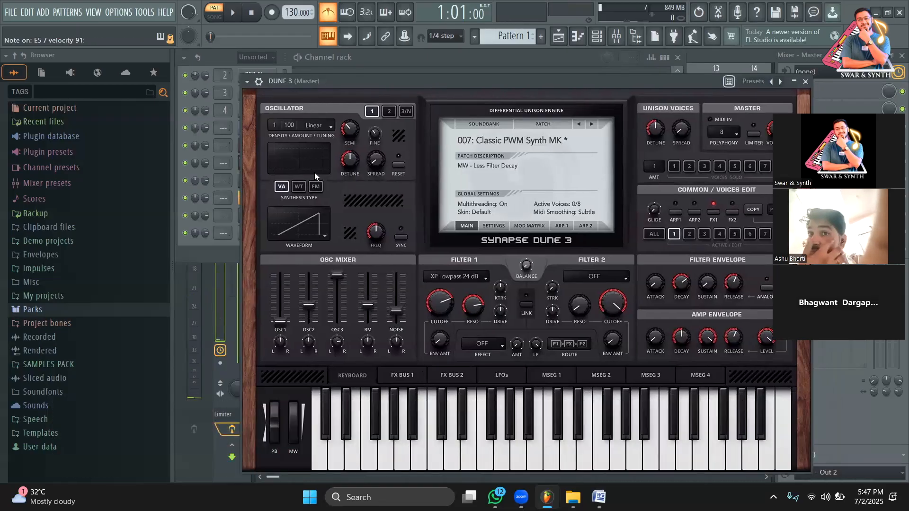
left_click(298, 189)
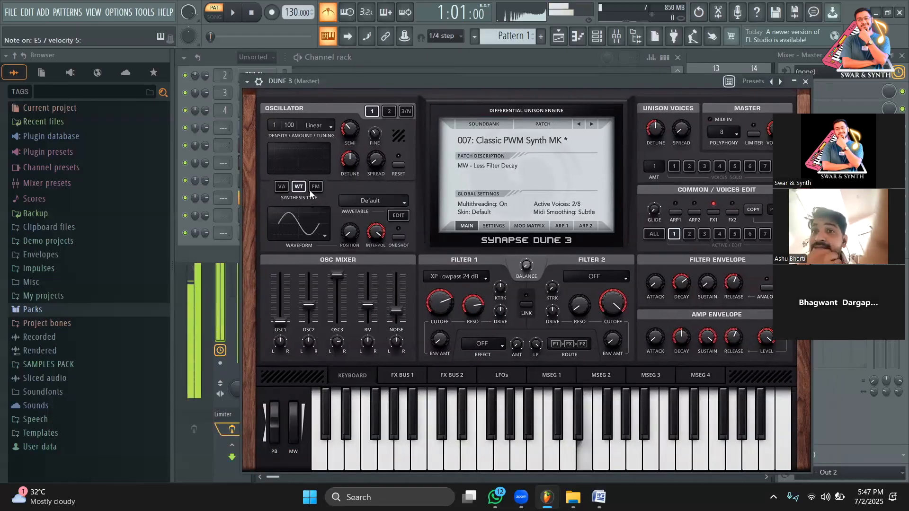
Switch DUNE 3's oscillator 1 through the FM, WT and VA synthesis types and return it to WT
left_click(315, 187)
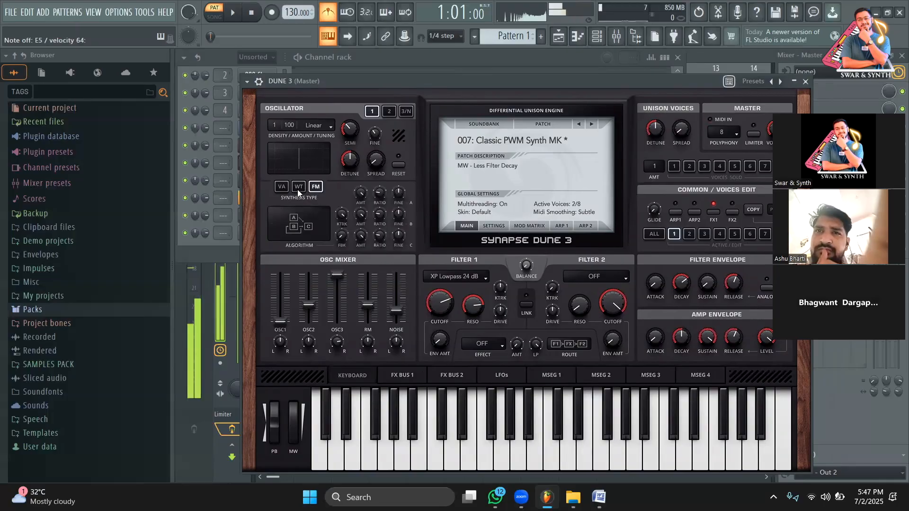
left_click(298, 188)
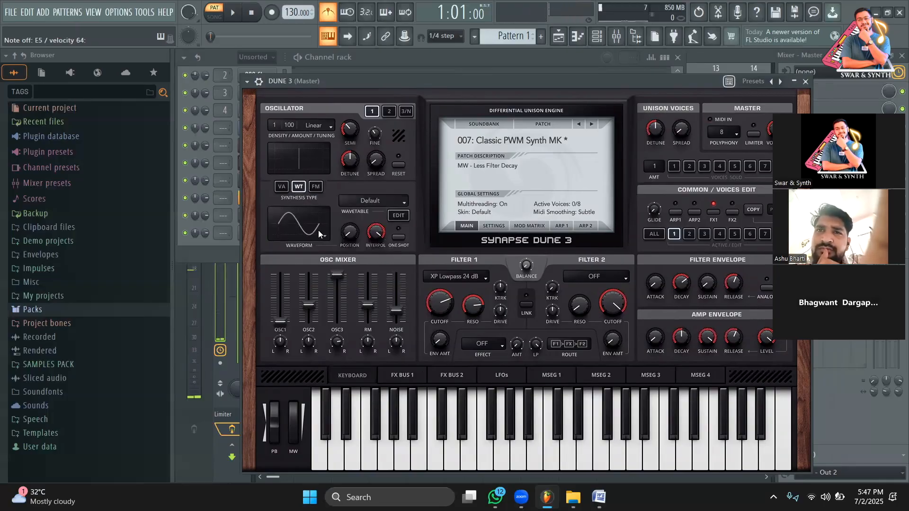
left_click(282, 186)
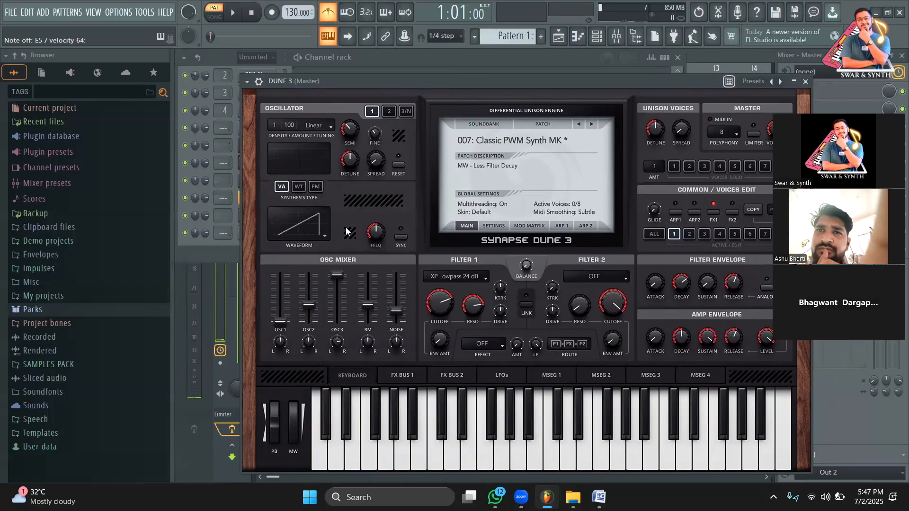
left_click(297, 187)
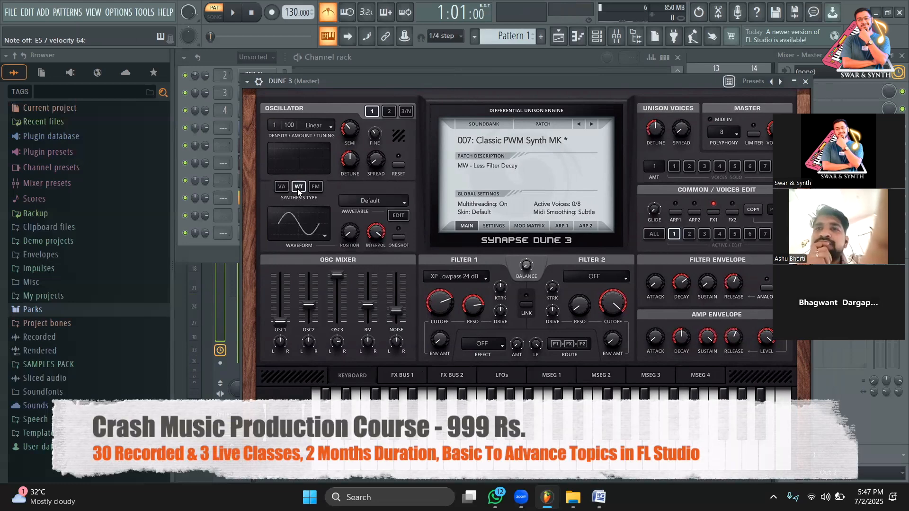
Add Serum 2 as a new instrument channel by searching the generator plugins for it
left_click(231, 258)
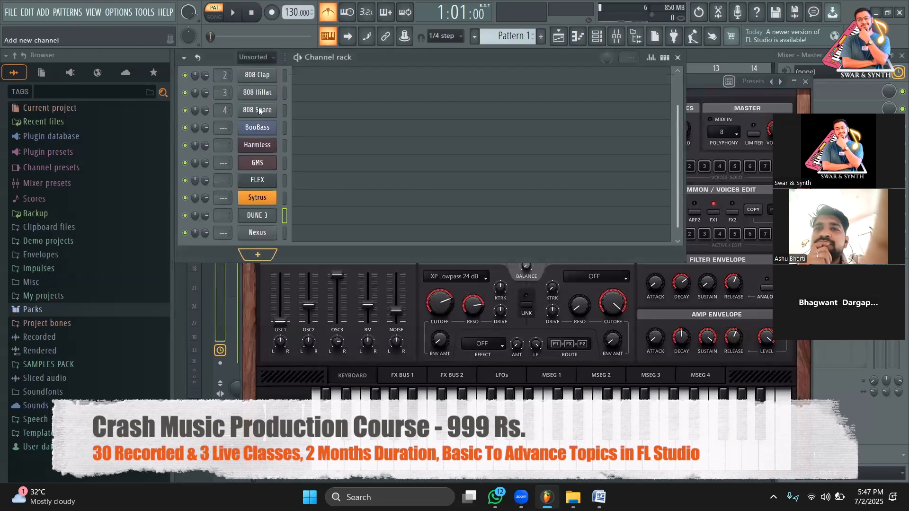
left_click(251, 258)
left_click(265, 18)
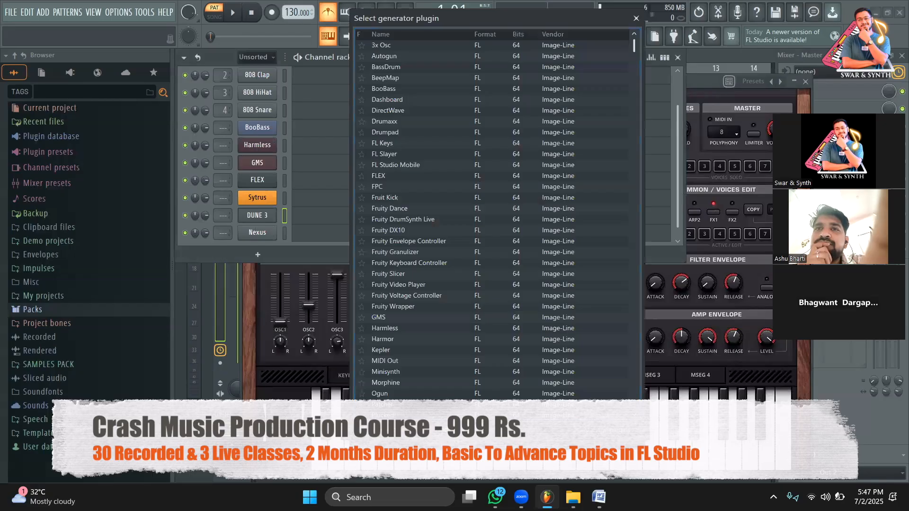
type("eru")
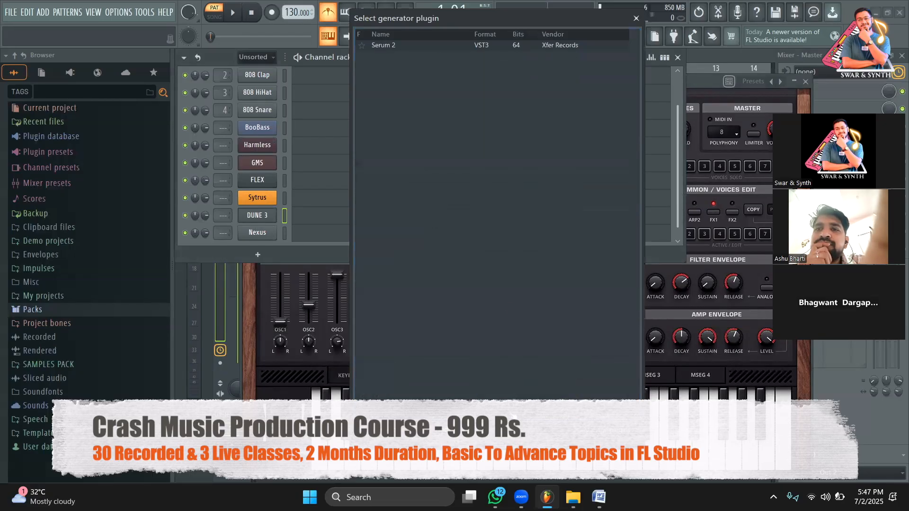
double_click(530, 46)
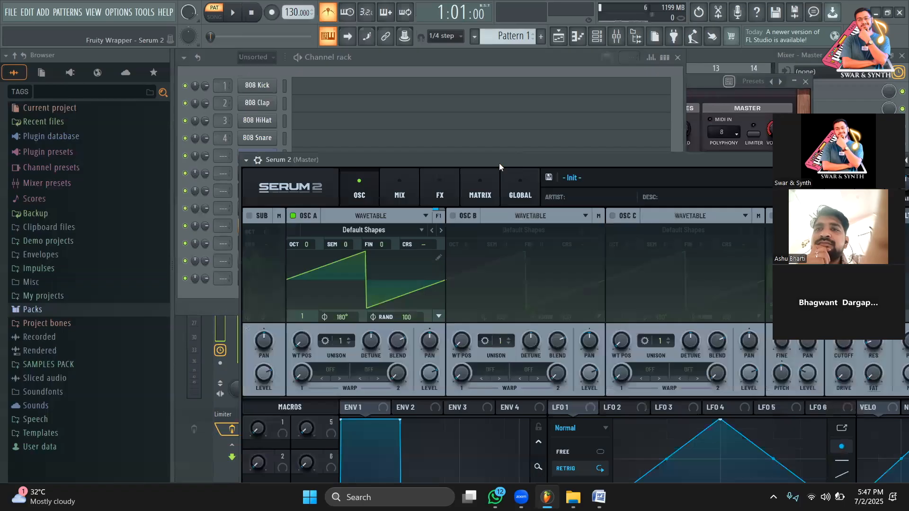
Detach the Serum 2 window and reposition it so that its whole interface is accessible
left_click_drag(499, 163, 480, 57)
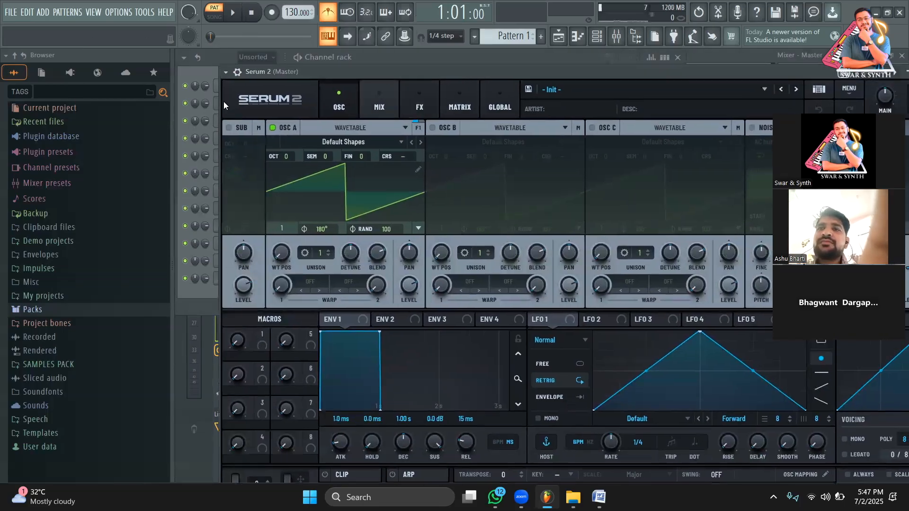
left_click(223, 74)
left_click(225, 73)
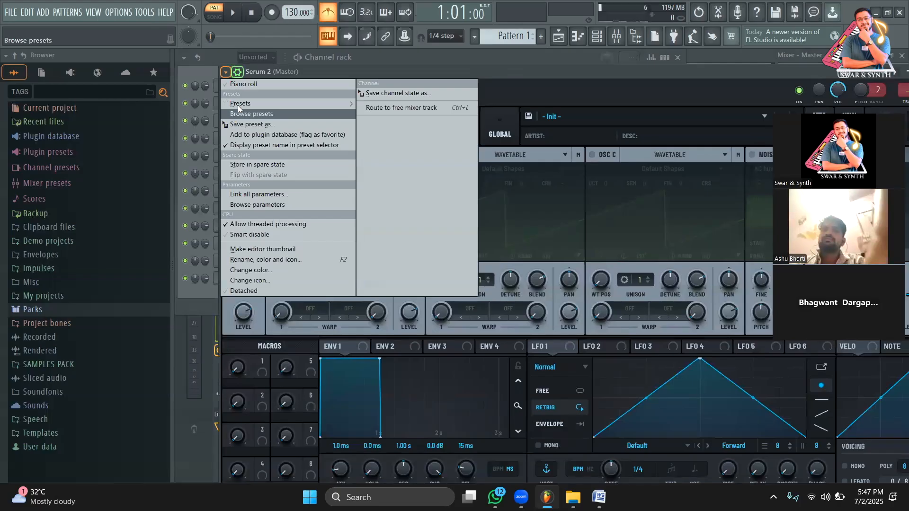
left_click(282, 291)
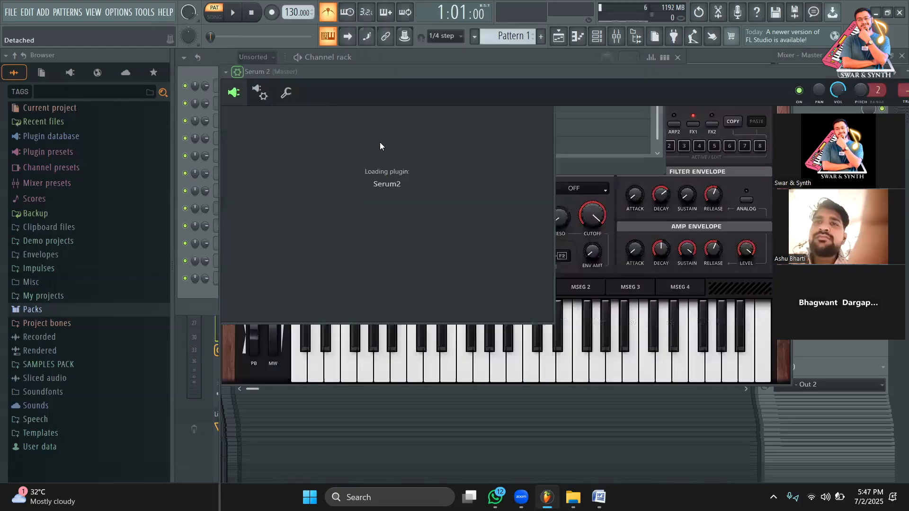
left_click_drag(335, 20, 362, 30)
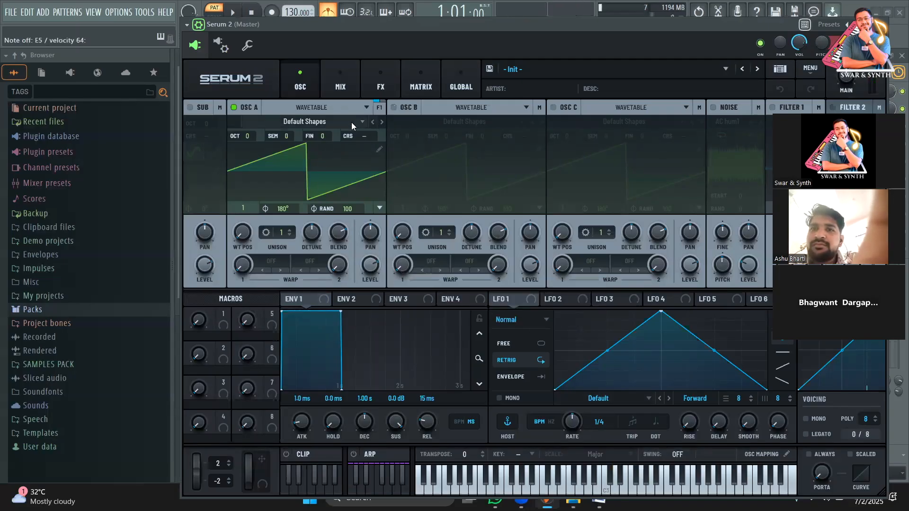
mouse_move(450, 27)
left_mouse_down()
mouse_move(464, 33)
mouse_move(464, 21)
left_mouse_up()
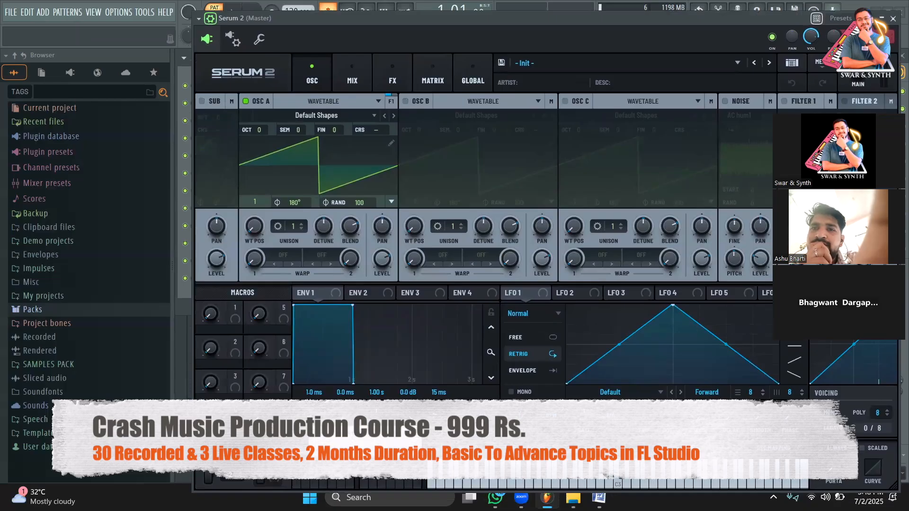
Try Env 1's attack at 1.78 s, 7.1 ms and 3.59 s, and finish at 14 ms
left_click_drag(314, 392, 311, 350)
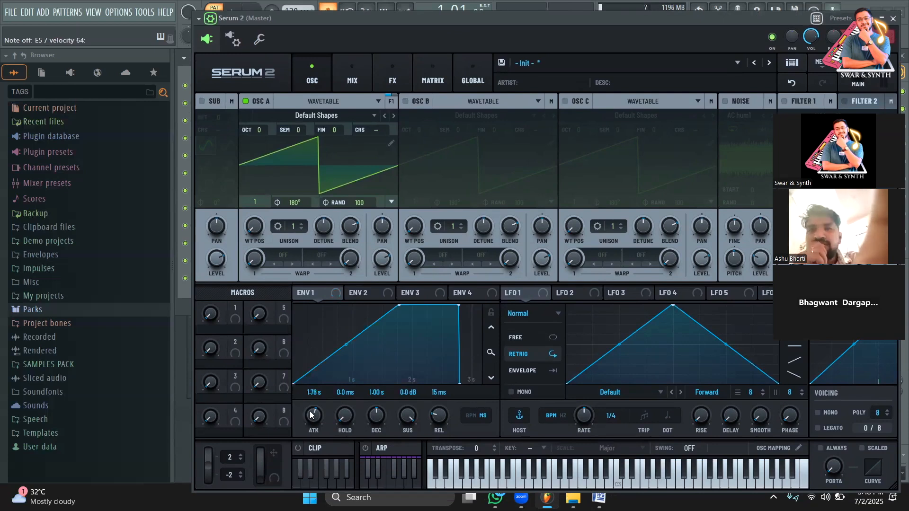
left_click_drag(314, 416, 314, 455)
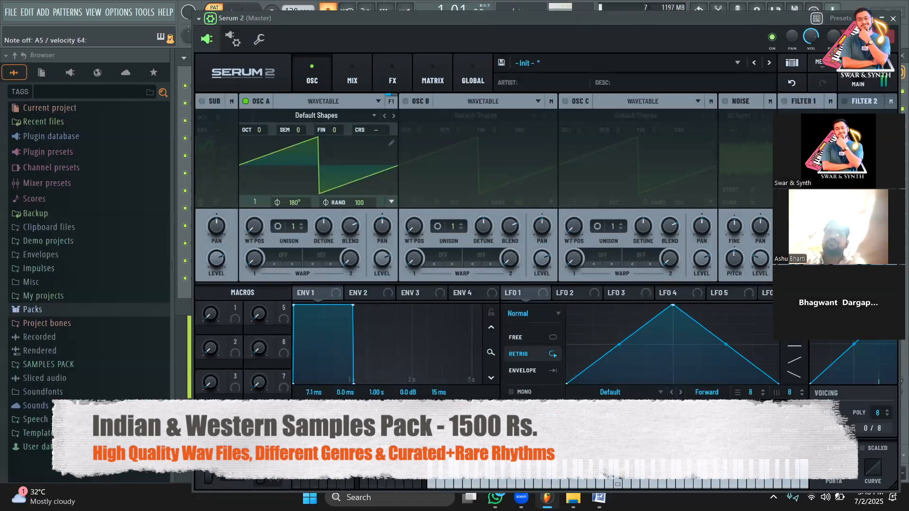
left_click_drag(313, 391, 327, 374)
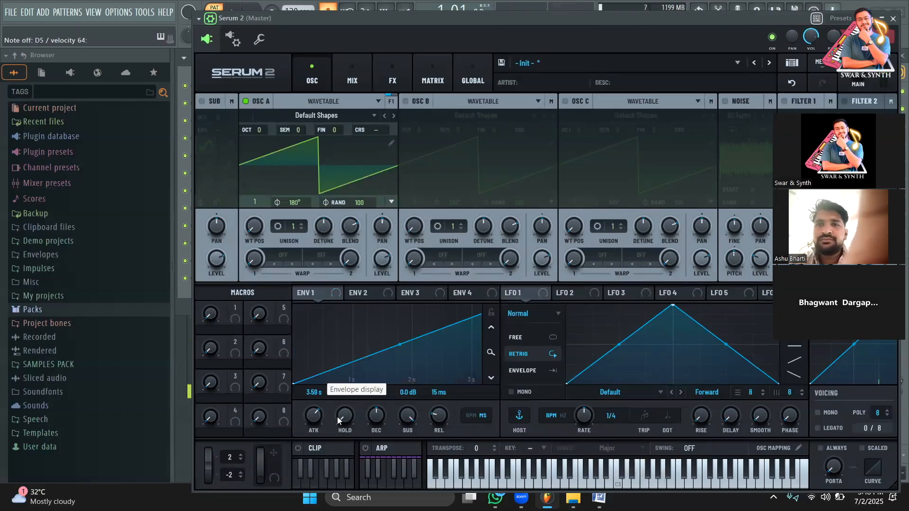
left_click_drag(320, 416, 325, 479)
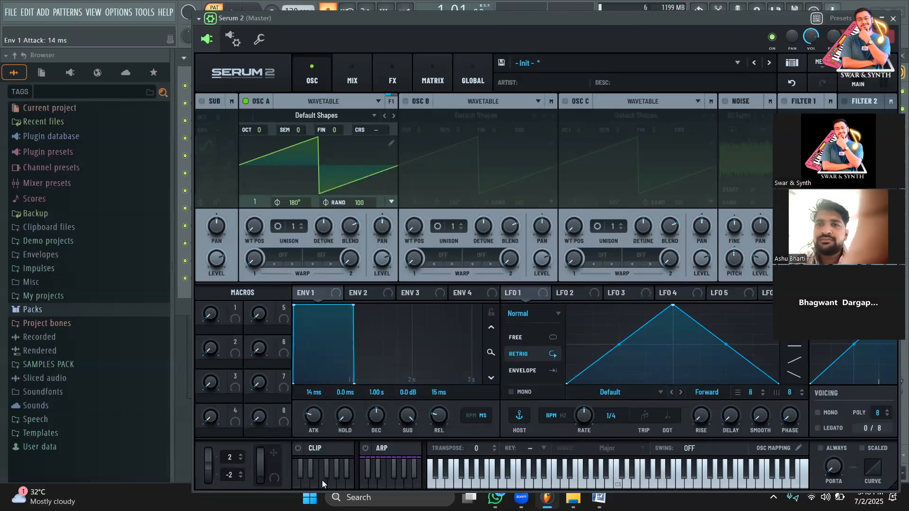
Set Env 1's decay to 82 ms, hold to 6.5 ms and sustain to -13.4 dB
left_click_drag(372, 417, 375, 443)
left_click_drag(345, 416, 344, 393)
left_click_drag(410, 424, 415, 490)
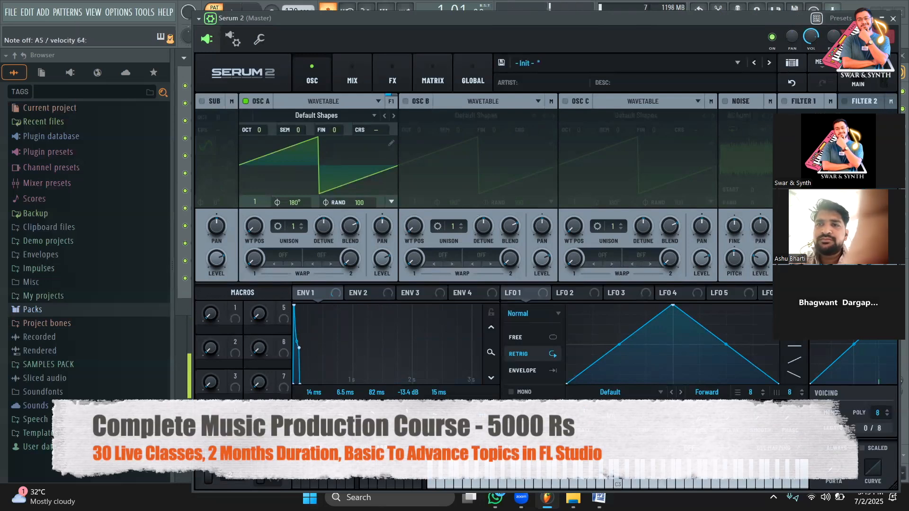
Reshape Env 1 to 90 ms attack, 14 ms hold, 0.3 ms decay, -30.6 dB sustain and 0.0 ms release
left_click_drag(407, 417, 408, 445)
left_click_drag(434, 407, 426, 441)
left_click_drag(365, 423, 317, 441)
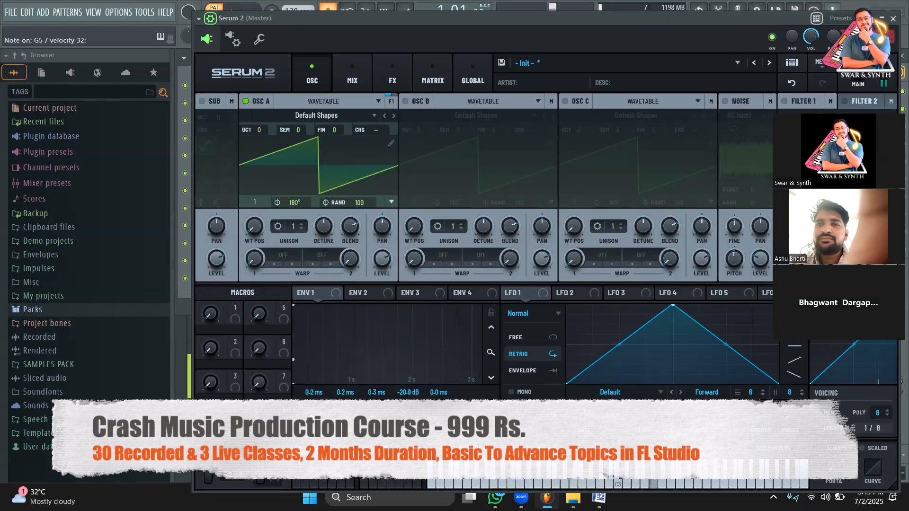
left_click_drag(316, 420, 317, 411)
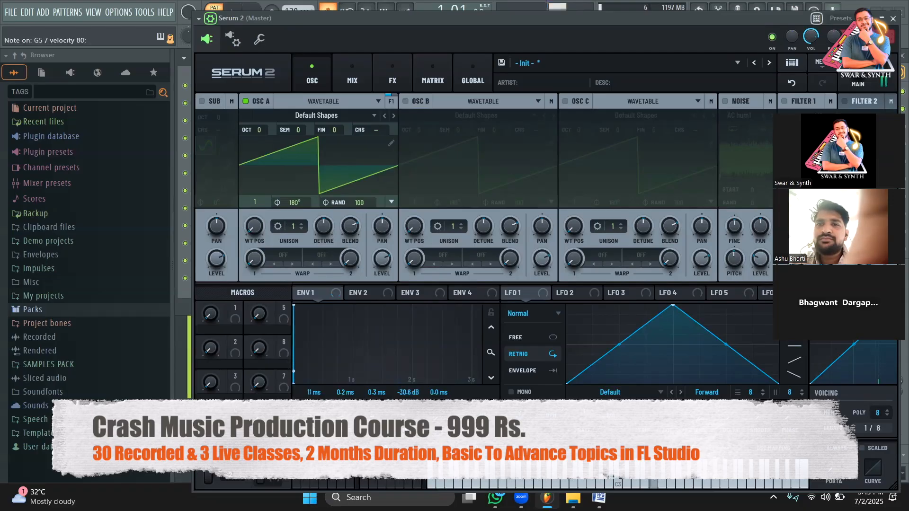
mouse_move(316, 412)
left_mouse_down()
mouse_move(317, 428)
mouse_move(341, 408)
mouse_move(320, 412)
left_mouse_up()
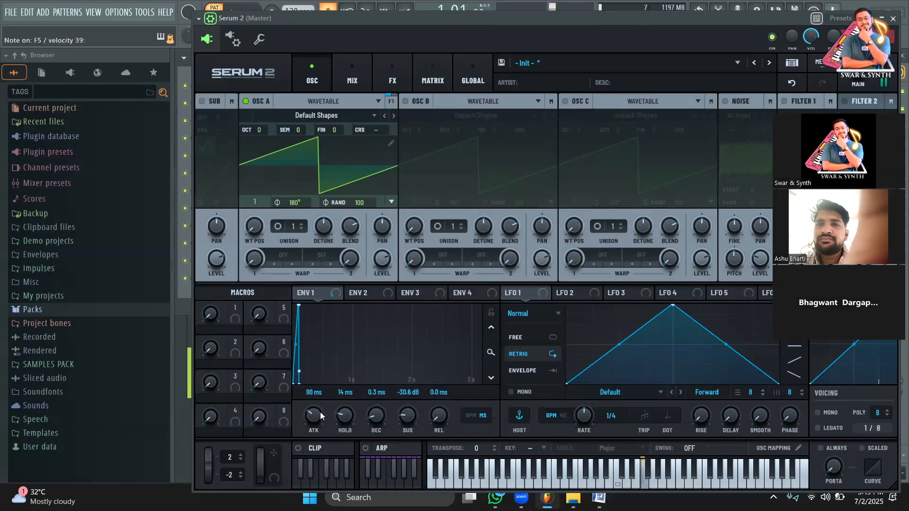
Look through Env 2 and Env 3, and try adjusting Env 4's sustain and decay
left_click(367, 295)
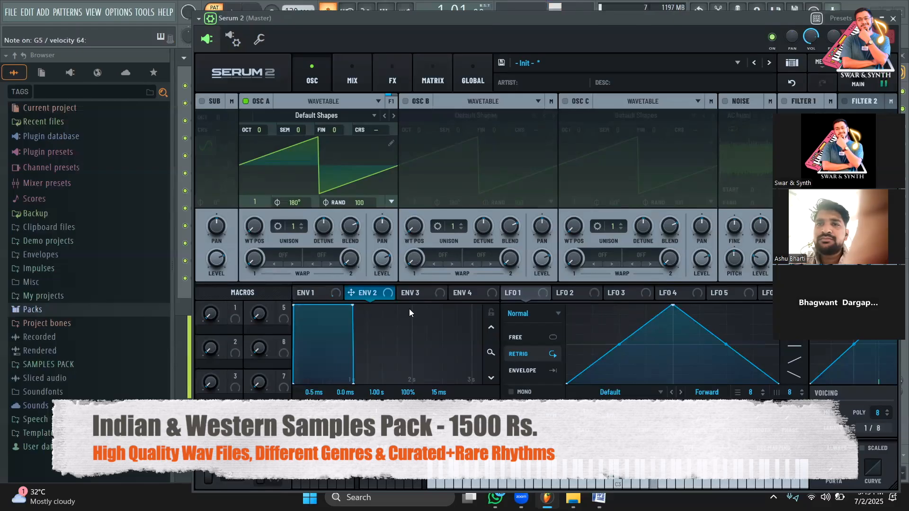
left_click(414, 292)
left_click(452, 292)
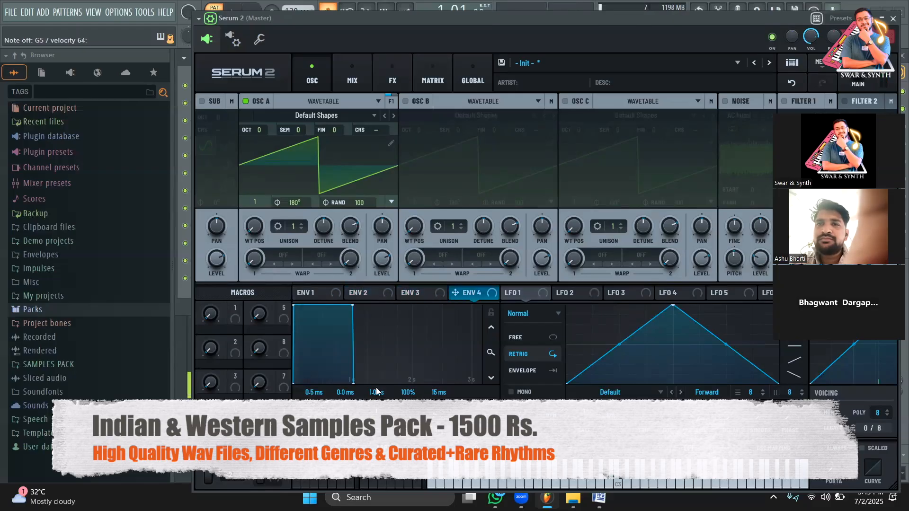
left_click_drag(408, 415, 408, 478)
left_click_drag(376, 415, 375, 347)
Set Env 2's decay to 32 ms, and reselect Env 1 and LFO 1
left_click(372, 292)
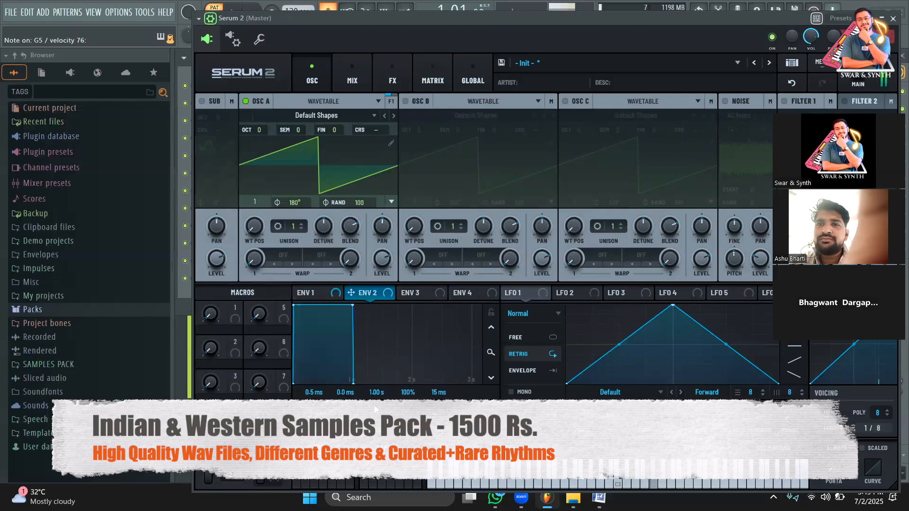
left_click_drag(376, 416, 376, 409)
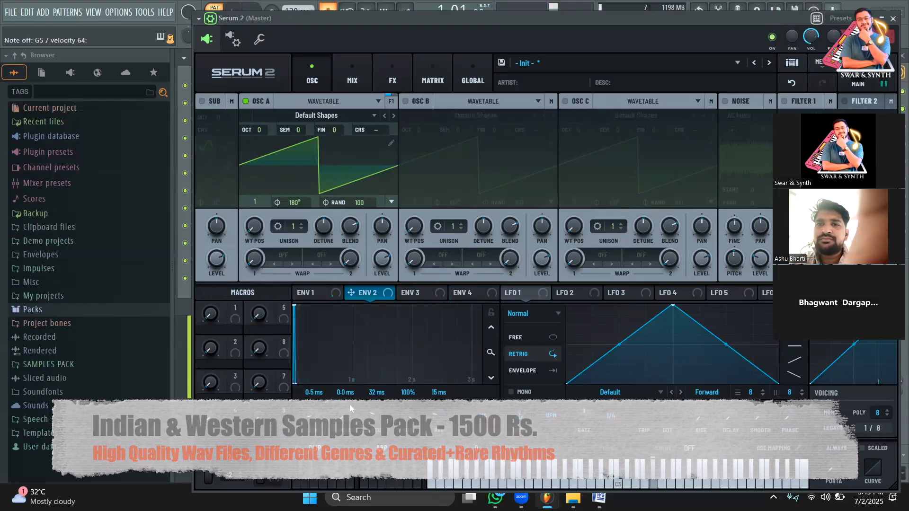
left_click(307, 296)
left_click(534, 292)
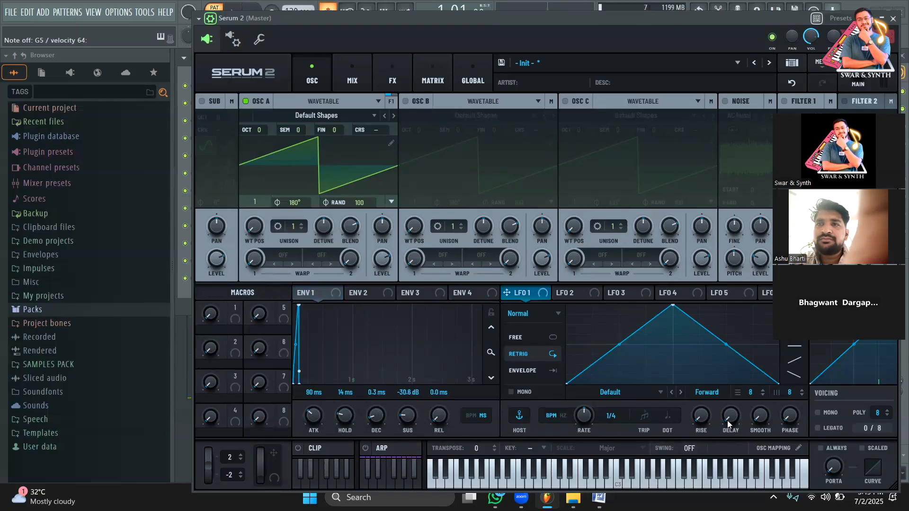
Shift the Serum 2 window aside and vary Env 1's release up to 9.39 s while playing test notes
left_click_drag(658, 50, 633, 42)
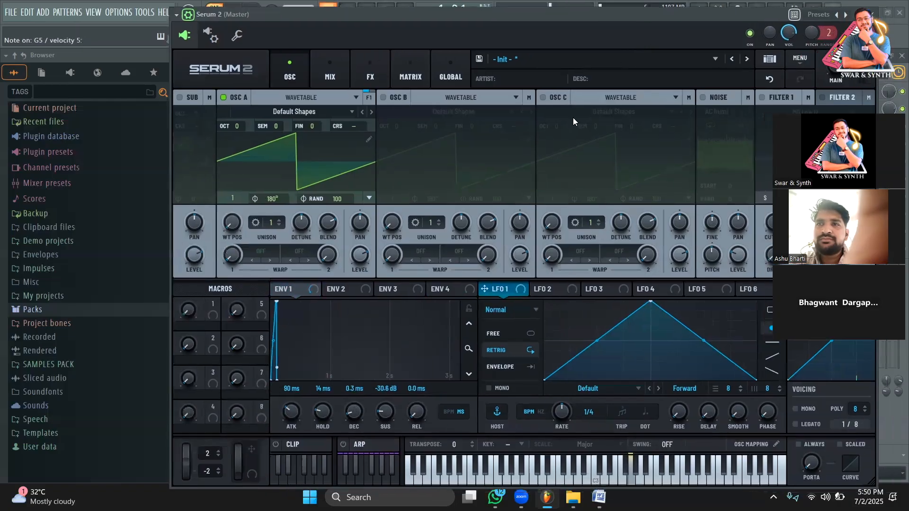
left_click_drag(417, 410, 444, 288)
left_click_drag(421, 414, 431, 510)
key("t")
key("y")
left_click_drag(413, 414, 419, 344)
key("y")
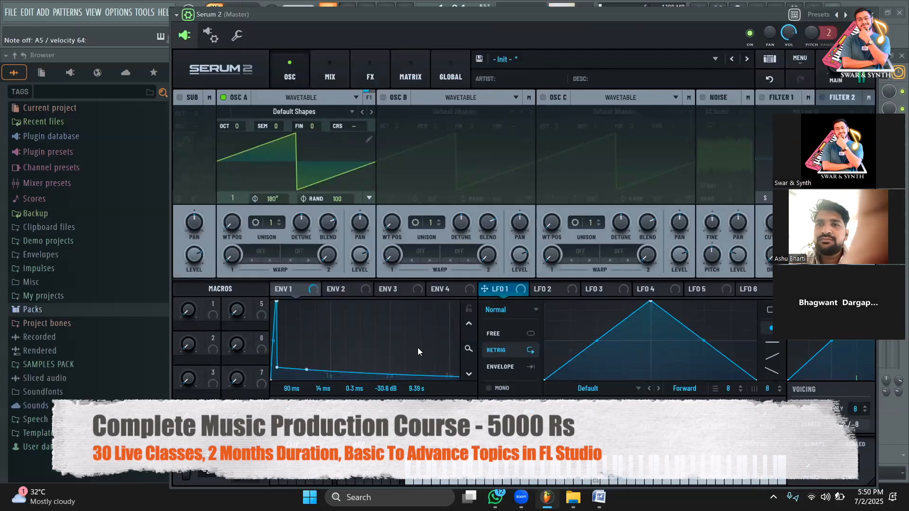
Compare Env 1 release times of 915 ms and 6.95 s by playing notes, and settle on 328 ms
left_click_drag(416, 413, 434, 472)
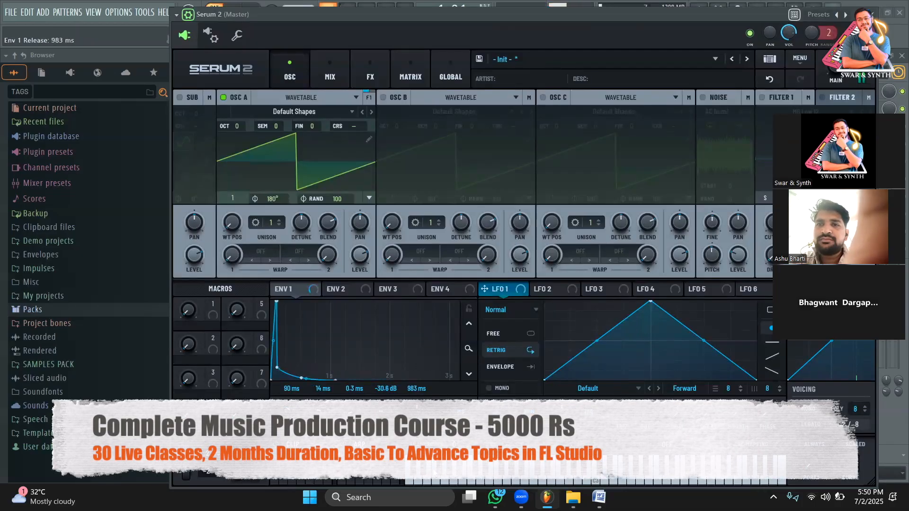
key("t")
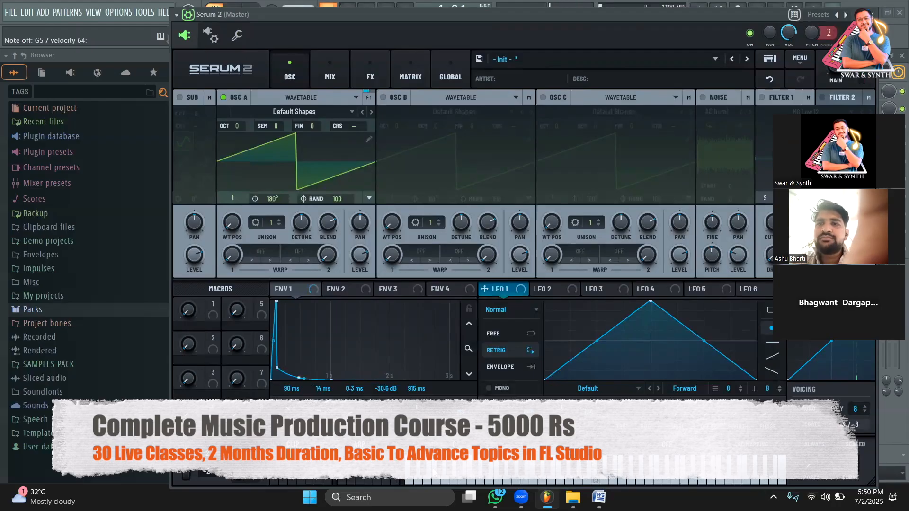
left_click_drag(417, 413, 423, 394)
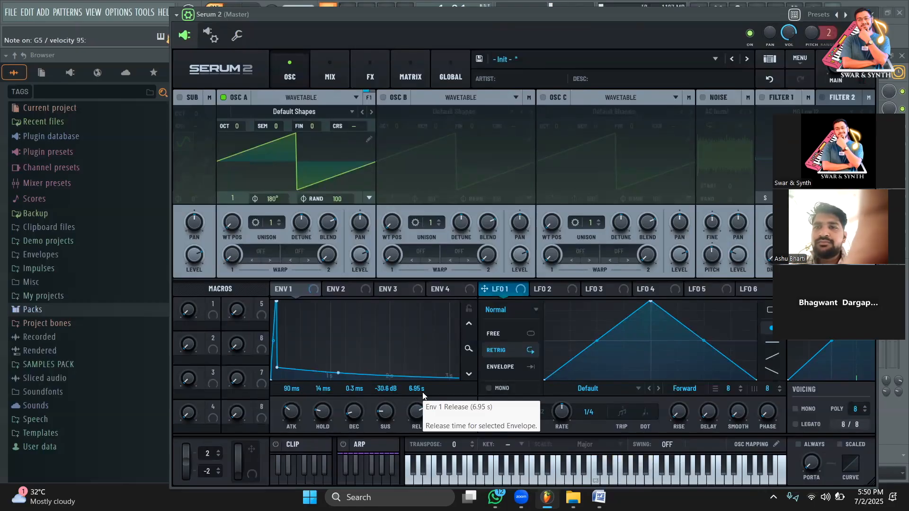
left_click_drag(419, 407, 434, 467)
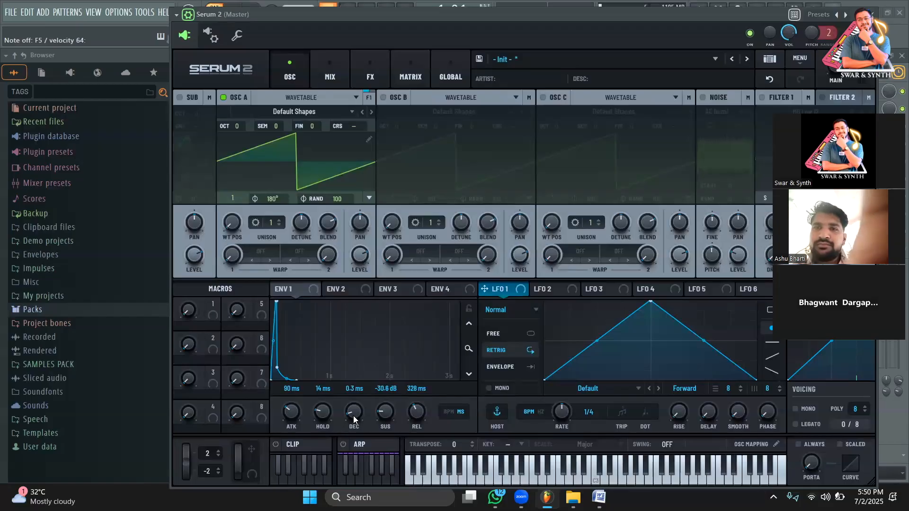
Set Env 1's decay to 0.8 ms, sustain to -22.5 dB and release to 821 ms while playing test notes
left_click_drag(353, 415, 416, 303)
key("b")
left_click_drag(378, 416, 382, 390)
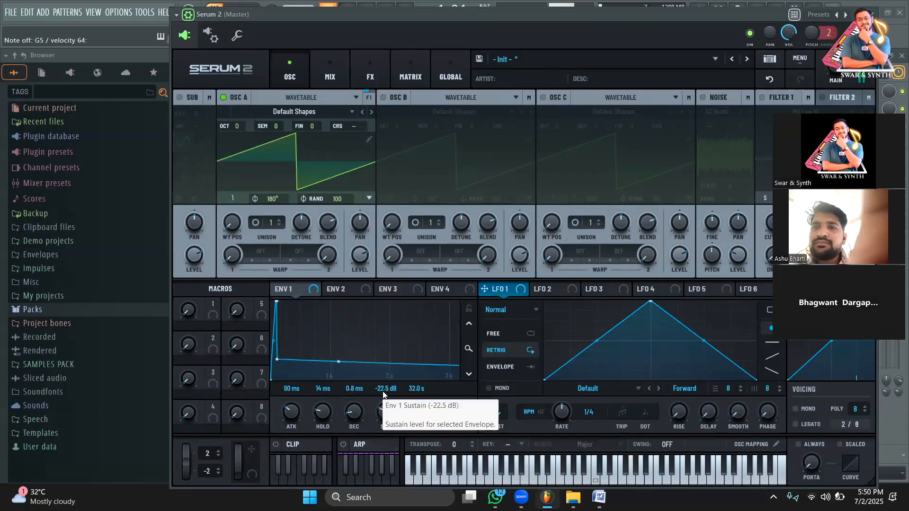
left_click_drag(410, 414, 425, 437)
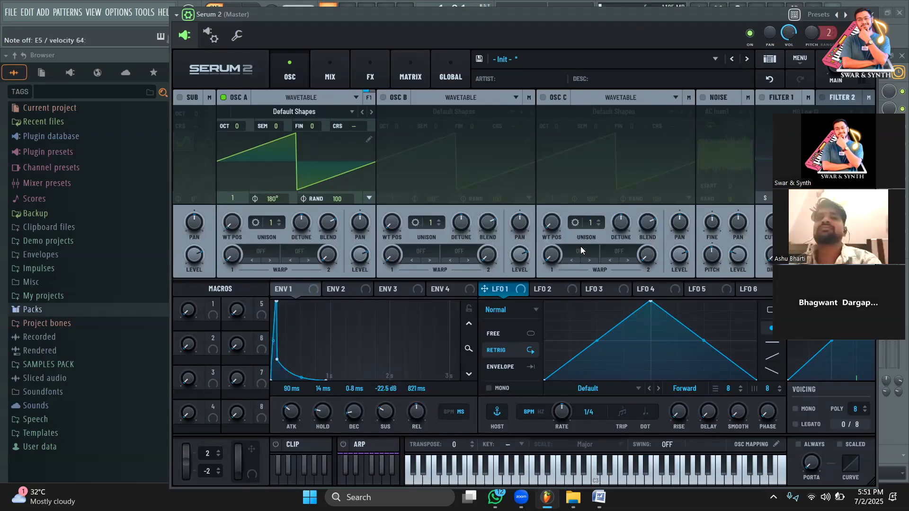
Try the Multisample type on OSC A, return it to Wavetable, and load the AlienSpectral [SN] wavetable
left_click(302, 93)
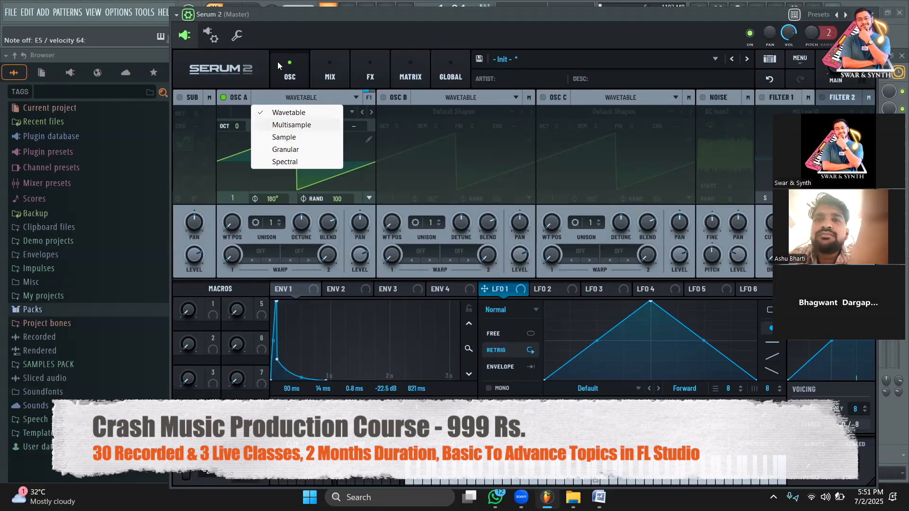
left_click(286, 127)
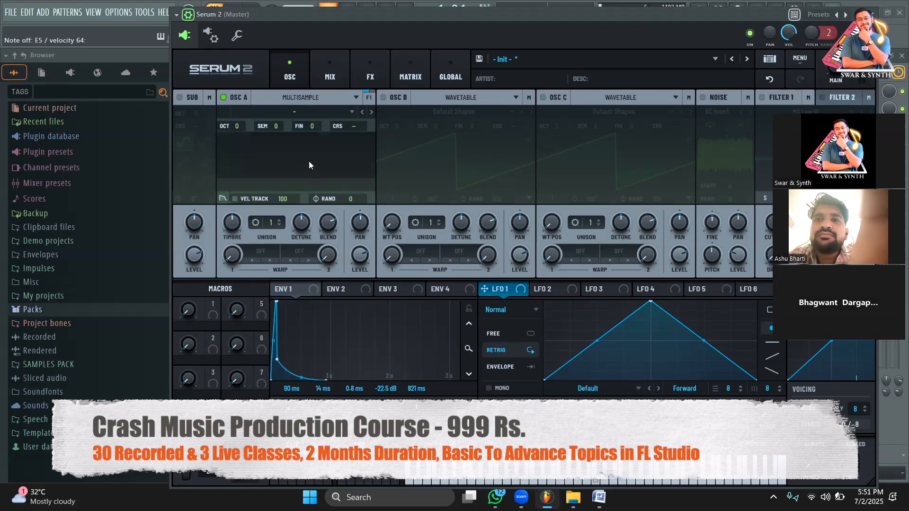
left_click(348, 96)
left_click(294, 90)
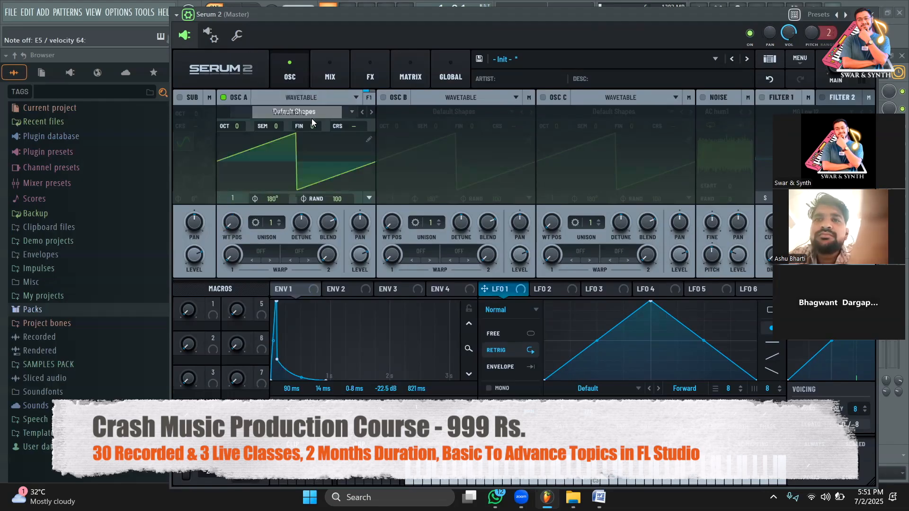
left_click(370, 114)
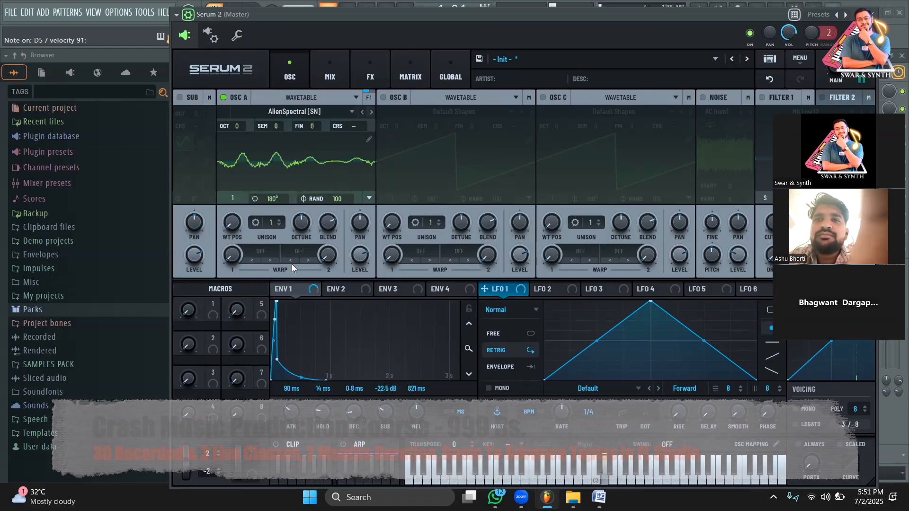
Set Env 1's attack to 0.4 ms, hold to 1.43 s, decay to 6.09 s, sustain to -5.0 dB and release to 197 ms
left_click_drag(325, 408, 354, 388)
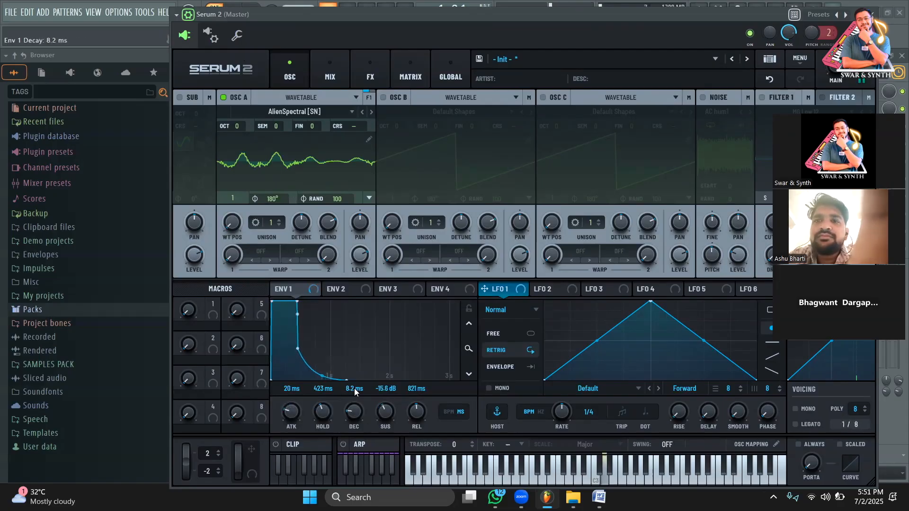
left_click_drag(420, 400, 399, 380)
left_click_drag(327, 410, 289, 449)
left_click_drag(358, 416, 375, 391)
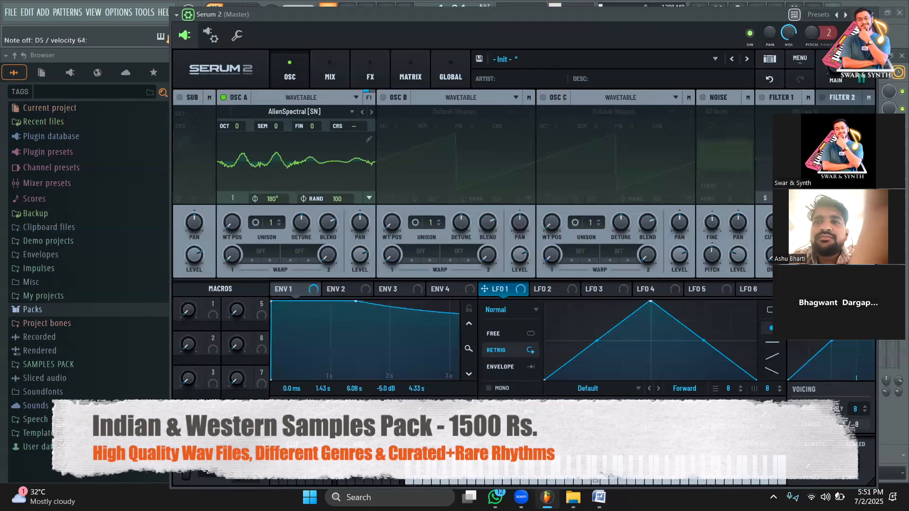
left_click_drag(289, 415, 289, 411)
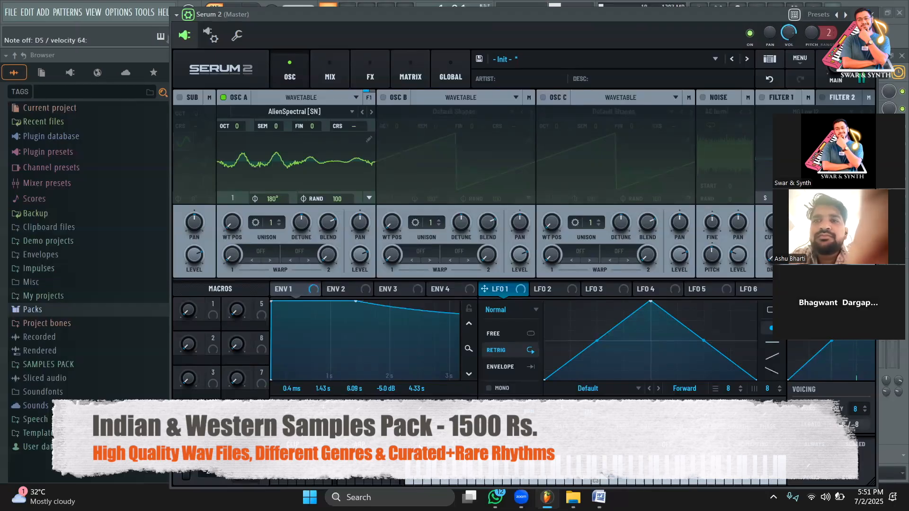
left_click_drag(424, 468, 424, 465)
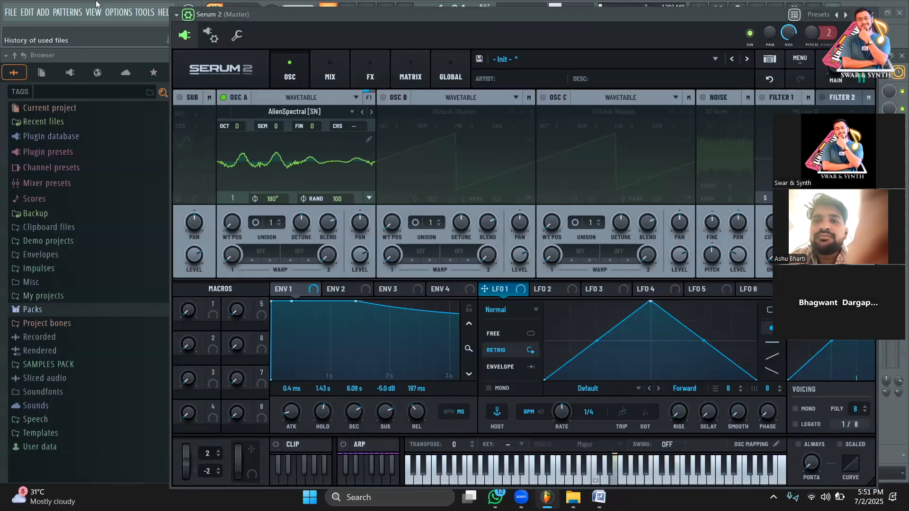
Audition OSC A's wavetables from Bowed Metal [ML] and Creeper [SN] on to Electric Guitar [SL]
left_click(371, 112)
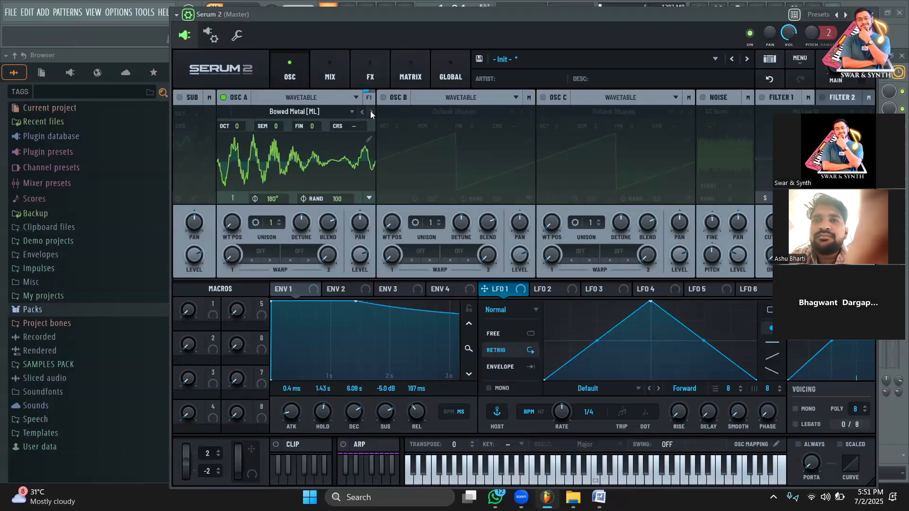
left_click(371, 112)
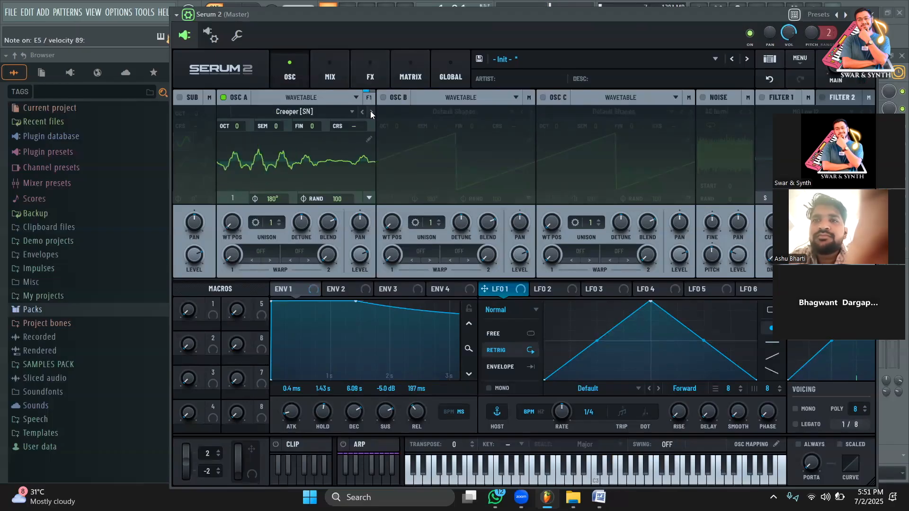
left_click(371, 111)
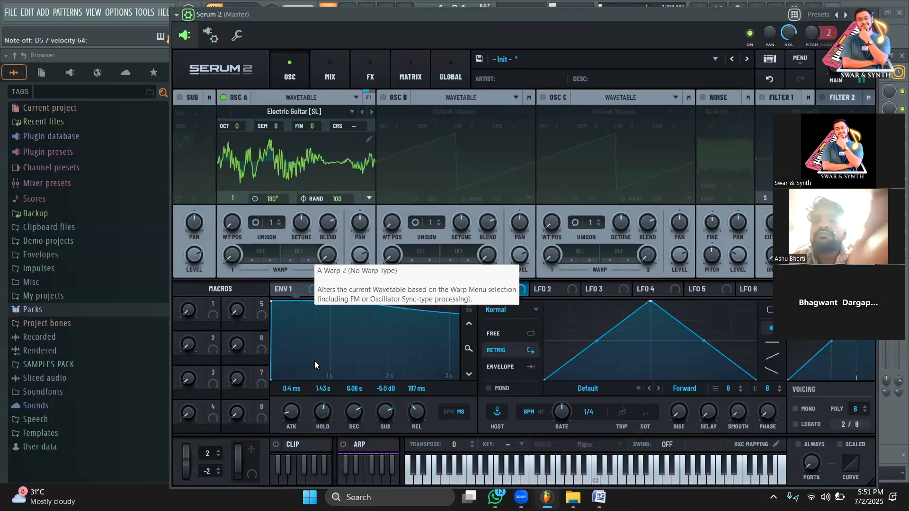
Shorten Env 1 to a 179 ms hold, 30 ms decay and 0.3 ms release, with sustain at -∞ dB
left_click_drag(418, 414, 392, 487)
left_click_drag(355, 415, 363, 492)
left_click_drag(327, 415, 324, 437)
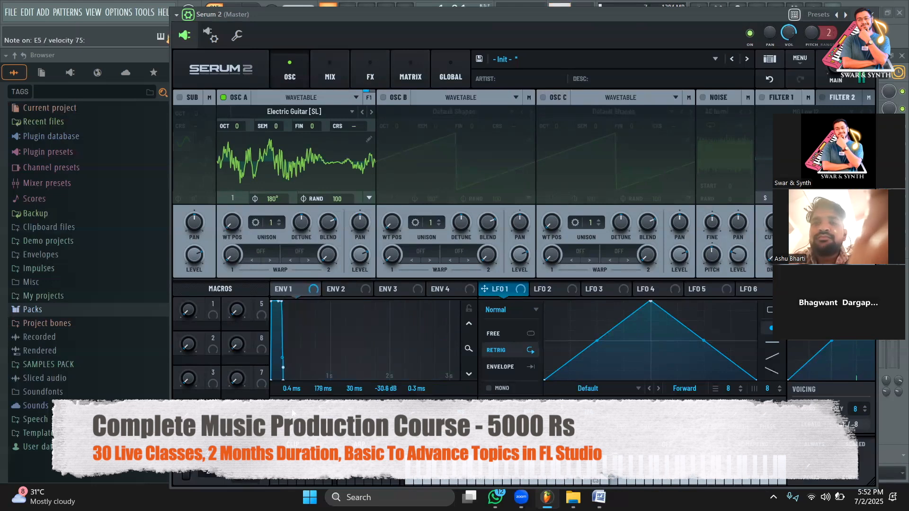
left_click_drag(283, 368, 282, 404)
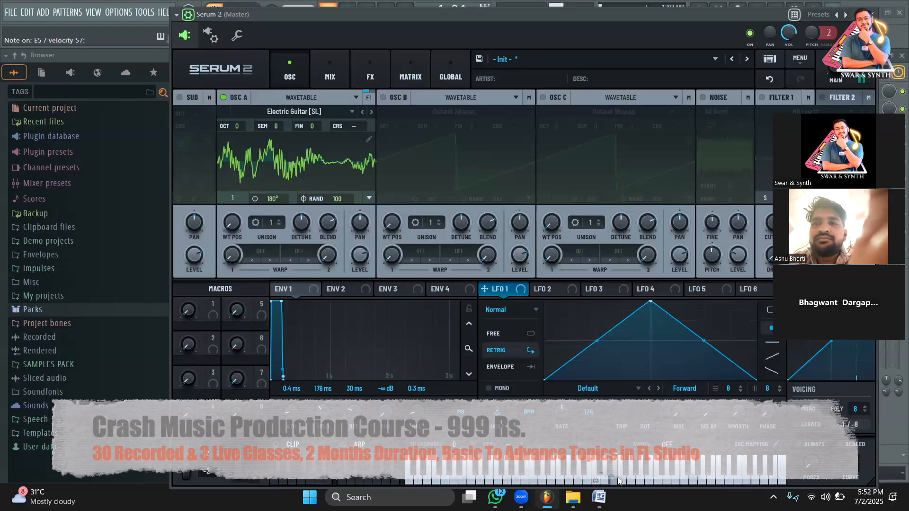
Raise Env 1's sustain to -4.7 dB and set its release to 100 ms
left_click_drag(385, 388, 383, 355)
left_click_drag(416, 388, 414, 363)
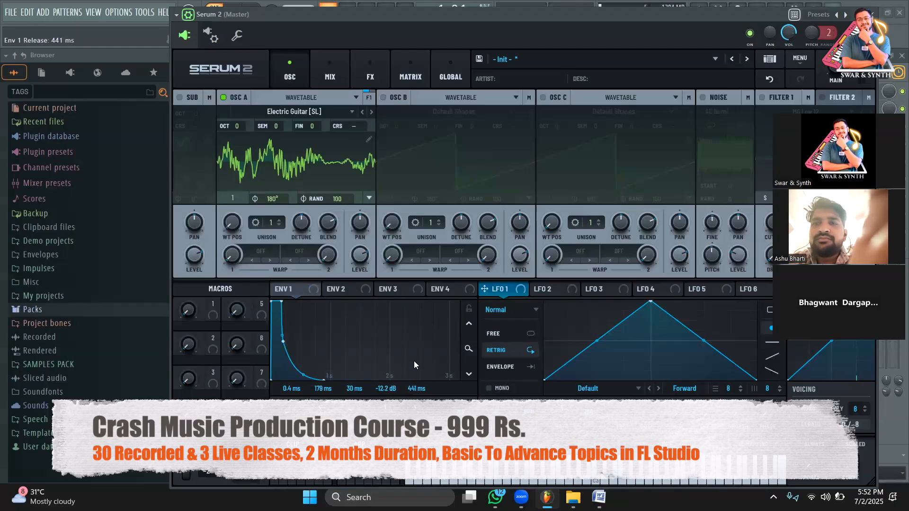
left_click_drag(386, 411, 415, 418)
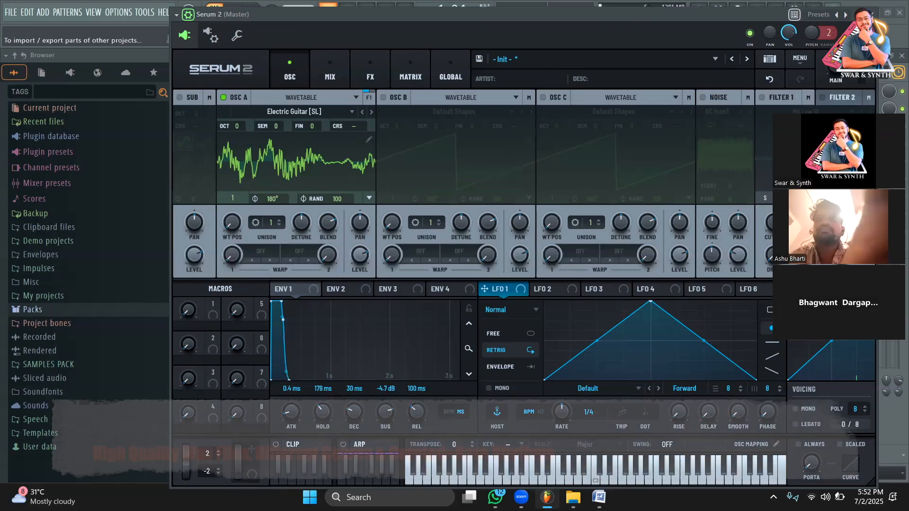
Switch to the Word class notes, review the synthesizer options and universal options lists, and return to Serum 2
left_click(599, 498)
scroll(330, 168, "up", 3)
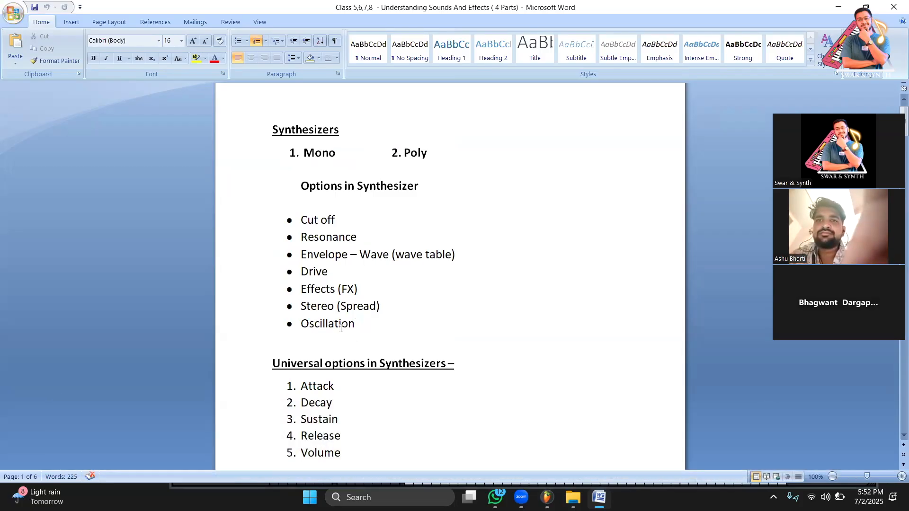
scroll(331, 331, "down", 5)
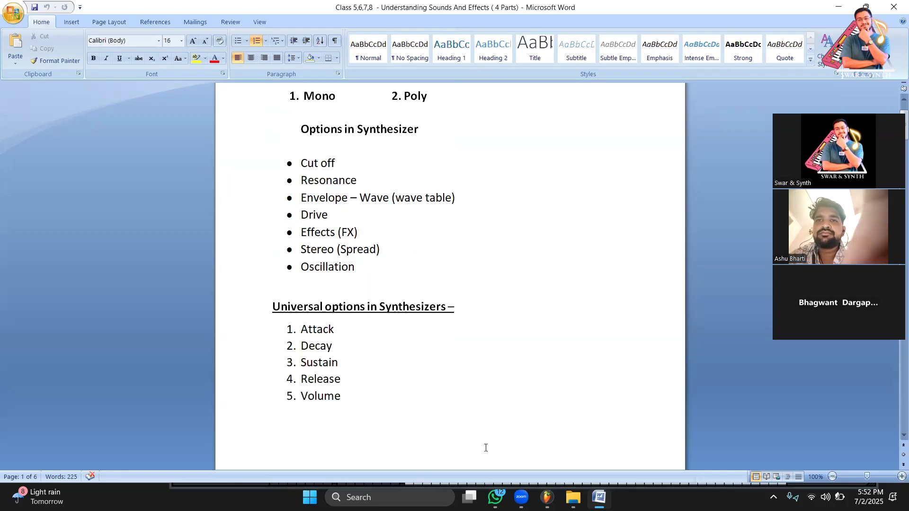
key("alt+Tab")
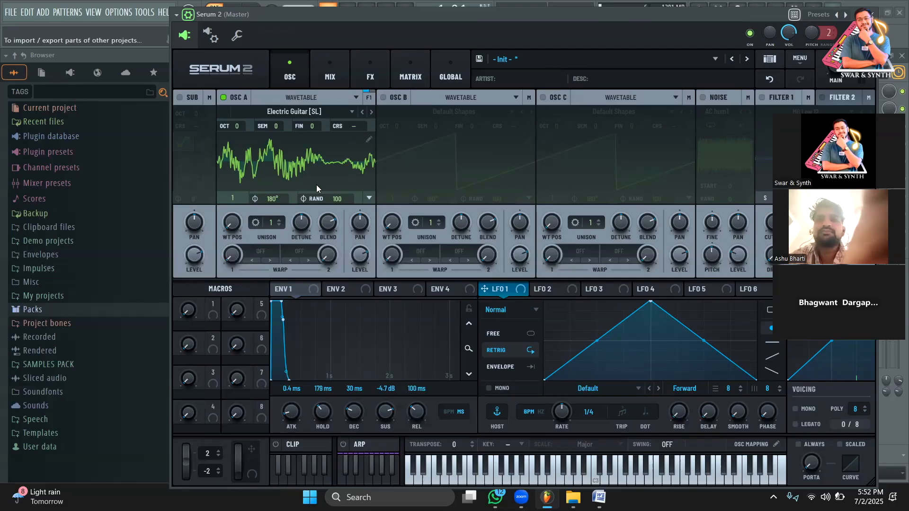
Audition further OSC A wavetables, including Gremlin [SN], Grimace [SN] and Light Metal 1 [SL], ending on Monster 5 [SL]
left_click(370, 112)
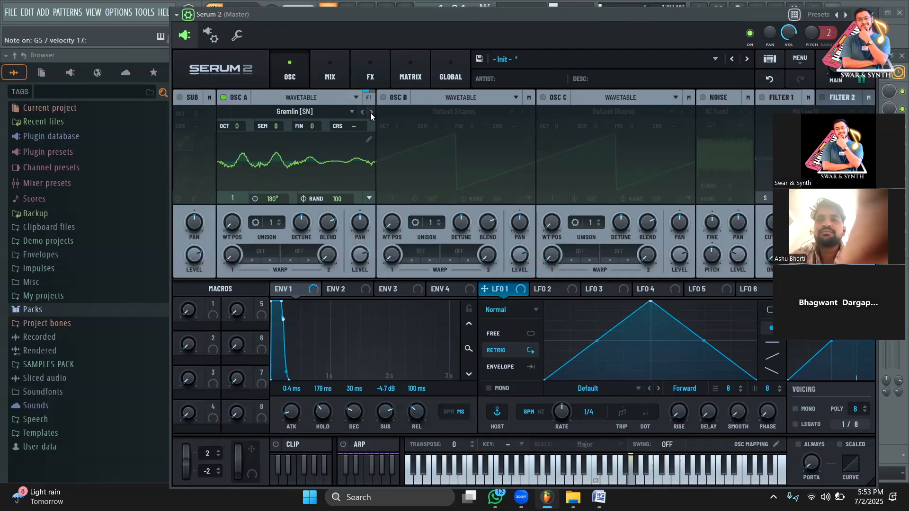
left_click(370, 113)
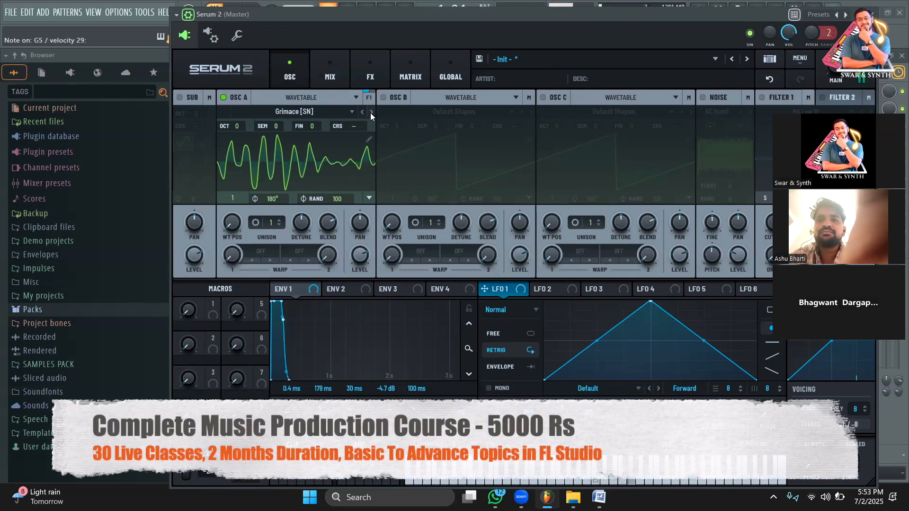
left_click(370, 113)
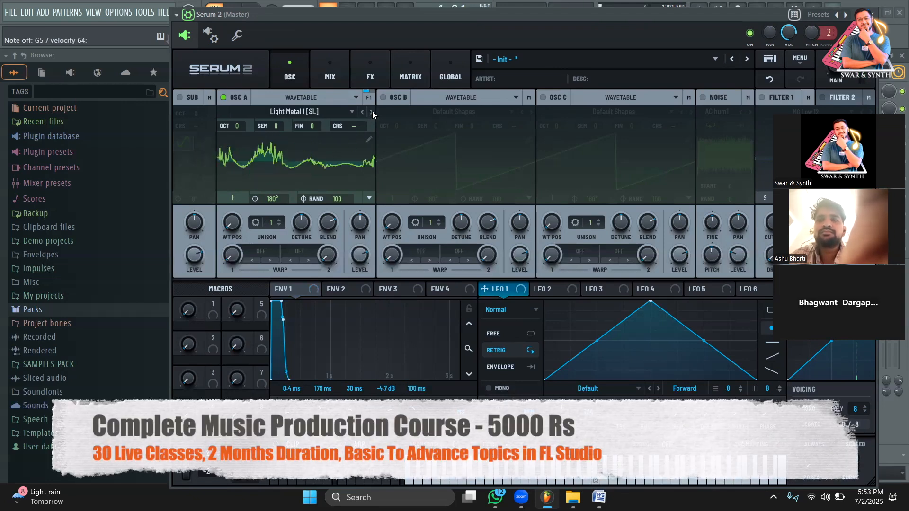
left_click(372, 112)
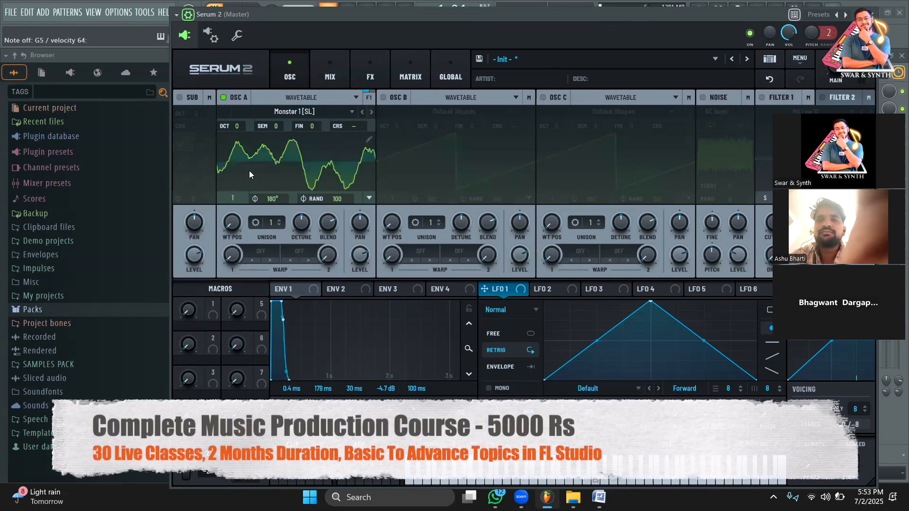
left_click(369, 112)
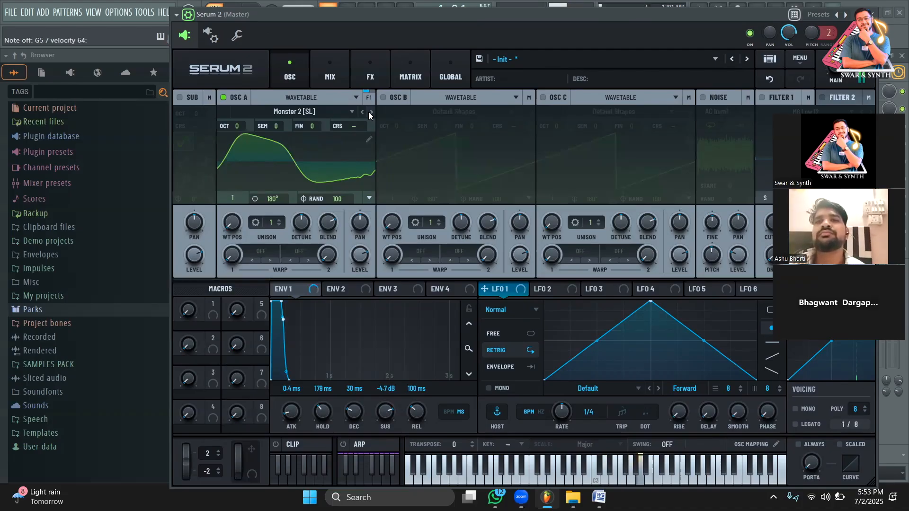
left_click(370, 113)
left_click(369, 112)
left_click(368, 111)
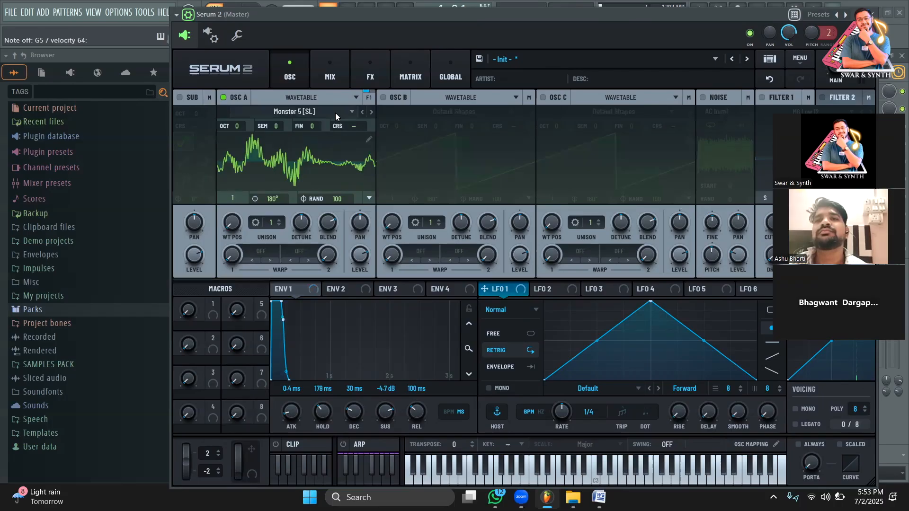
Enable OSC B, try the Egyptian 2 wavetable, and load Cluna KT from Cymatics - Nightmares Vol 2 Wavetables
left_click(391, 99)
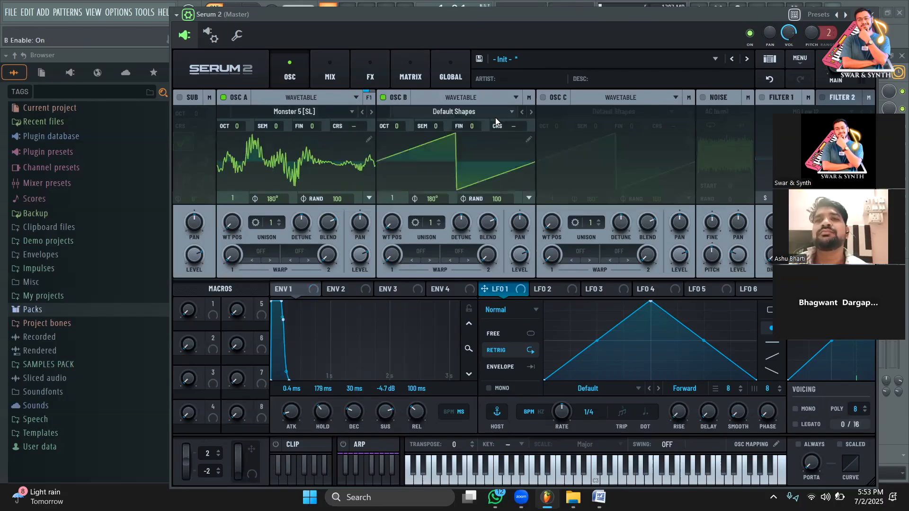
left_click(462, 112)
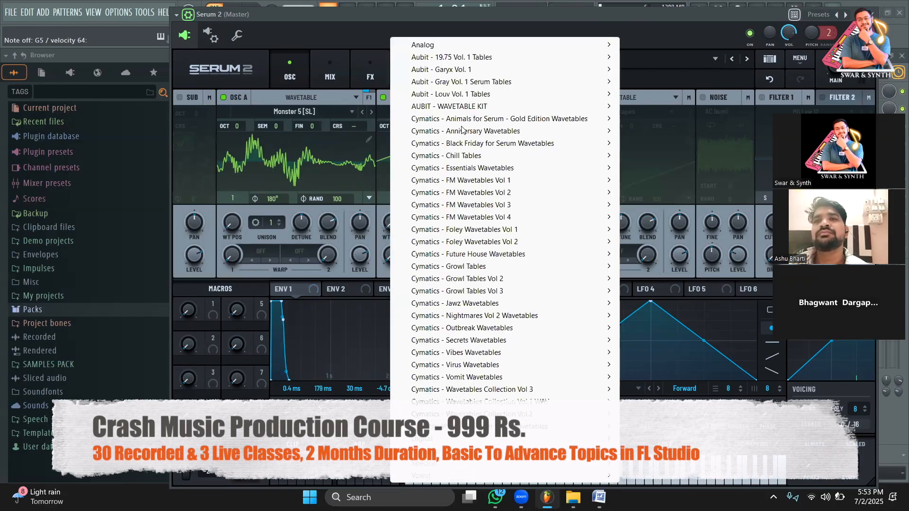
mouse_move(450, 219)
left_click(678, 244)
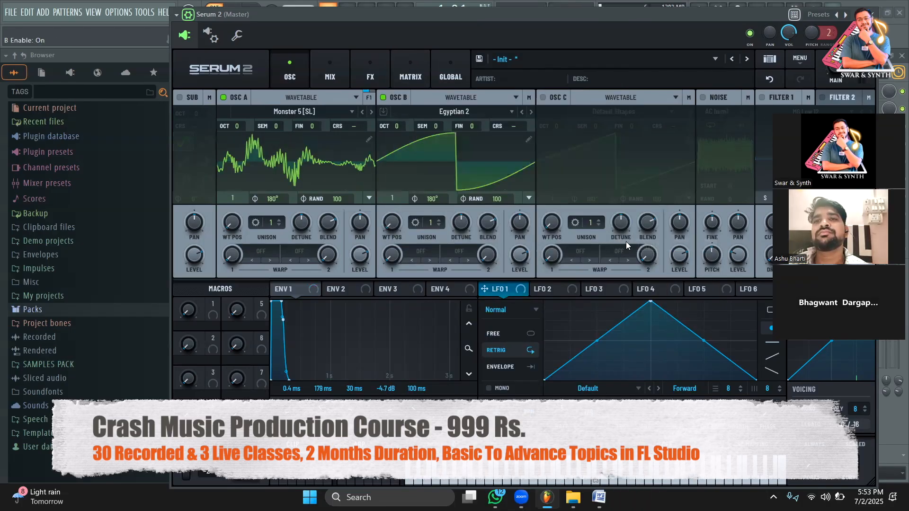
left_click(479, 112)
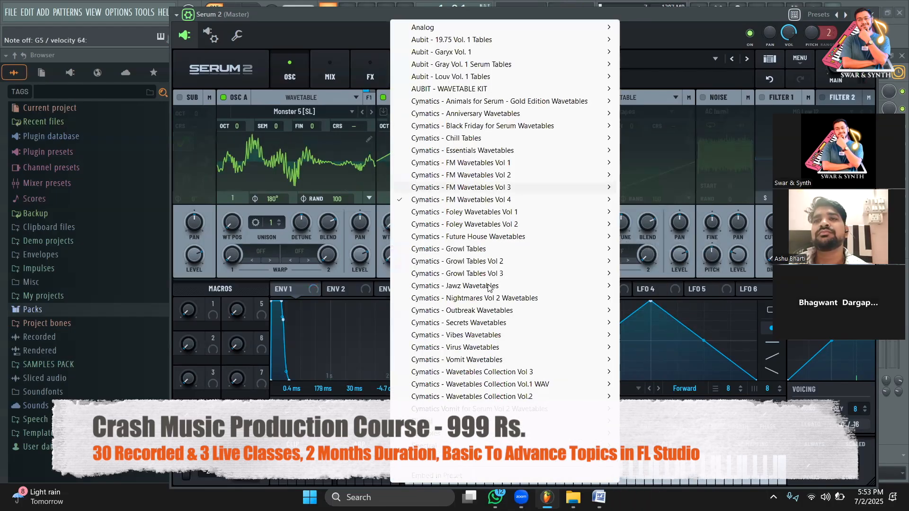
mouse_move(492, 298)
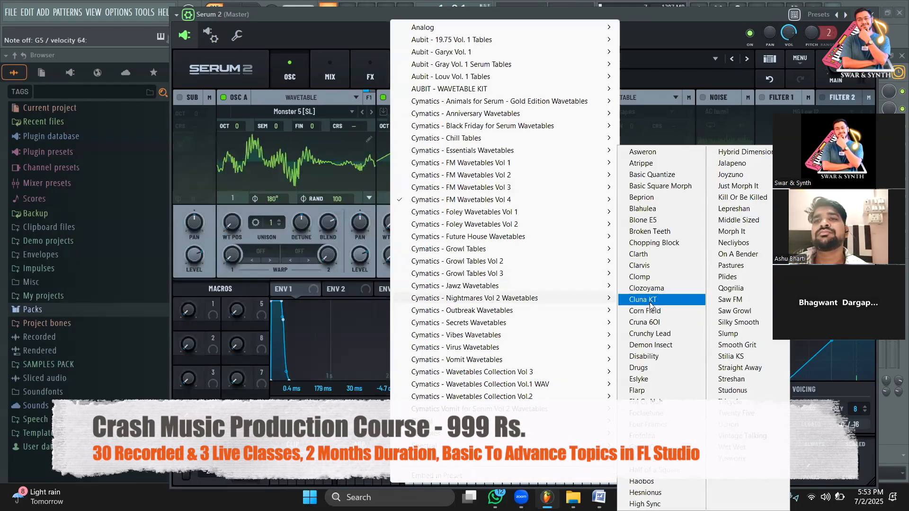
left_click(648, 300)
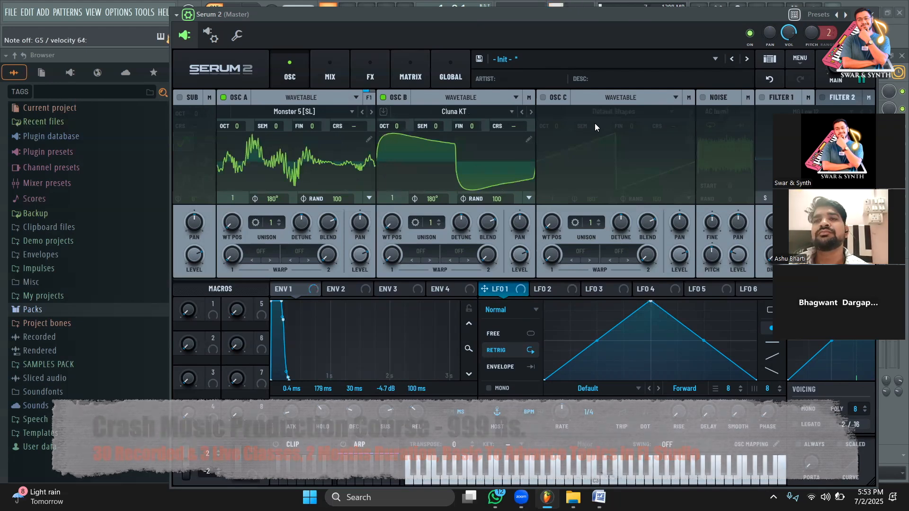
Enable OSC C, try the Robot wavetable, and load Dyson from Cymatics - Outbreak Wavetables
left_click(542, 98)
left_click(614, 113)
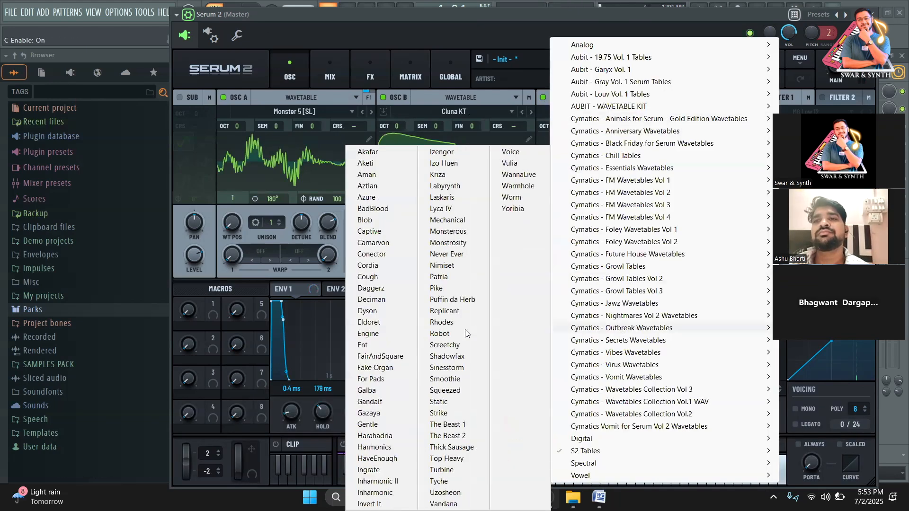
left_click(498, 213)
left_click(576, 113)
mouse_move(560, 116)
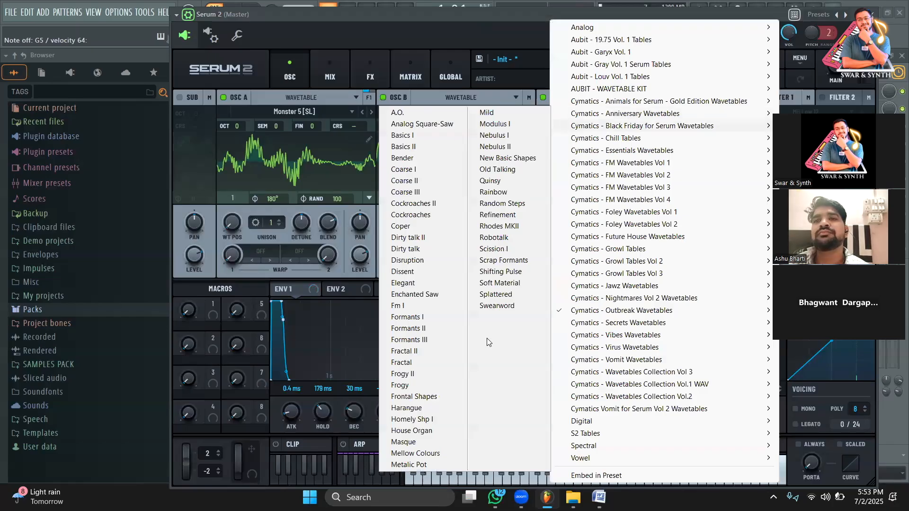
mouse_move(596, 311)
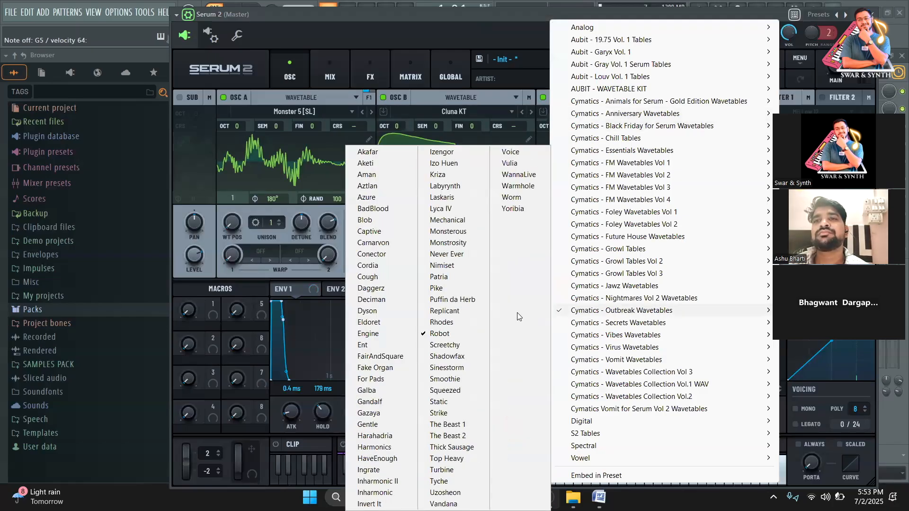
left_click(384, 311)
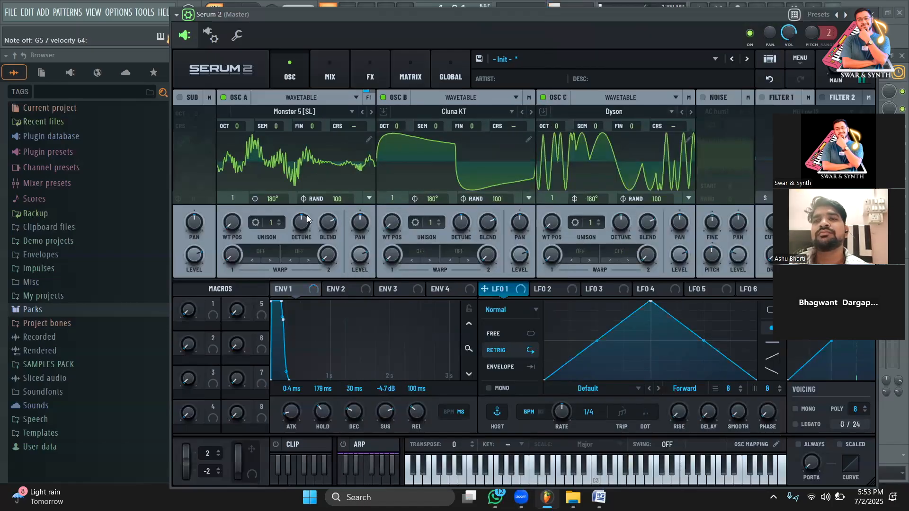
Reduce Env 1's hold to 146 ms, decay to 2.4 ms, sustain to -∞ dB and release to 0.0 ms
left_click_drag(322, 409, 384, 441)
left_click_drag(412, 407, 390, 437)
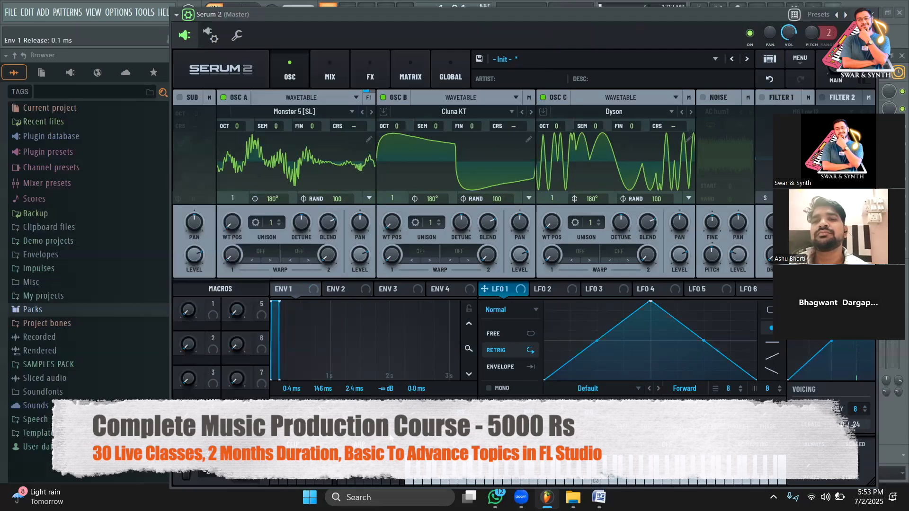
Play repeated notes to audition the three layered oscillators with the shortened Env 1
key("b")
key("b")
key("b")
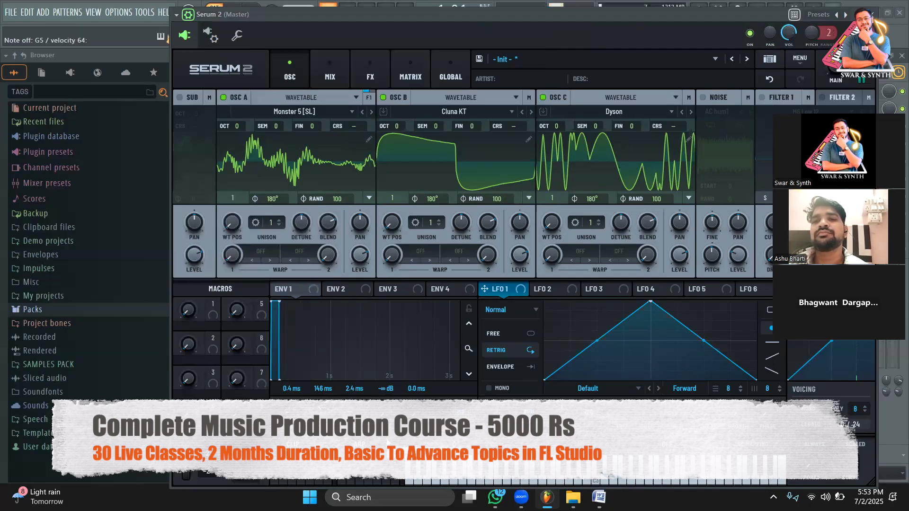
key("b")
key("b")
key("x")
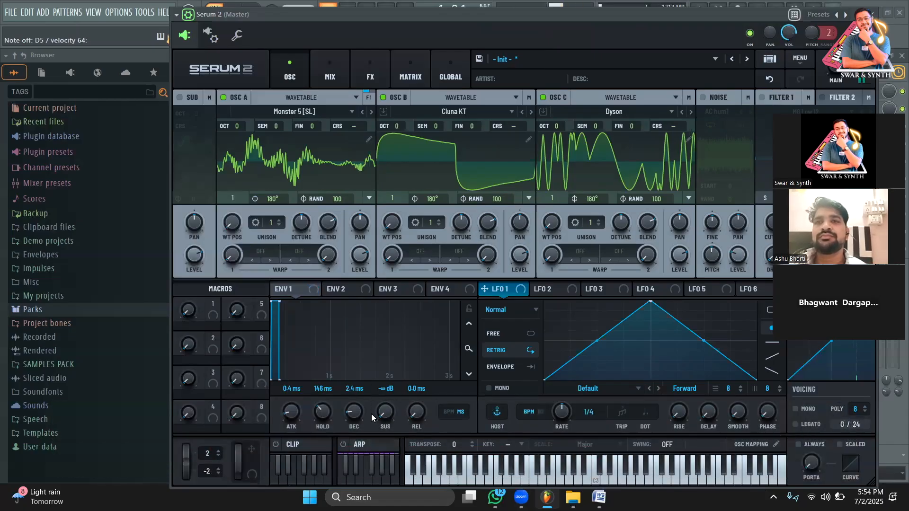
Set Env 1's attack to 80 ms, hold to 373 ms and release to 735 ms, and raise its sustain
left_click_drag(386, 416, 386, 364)
left_click_drag(415, 411, 421, 359)
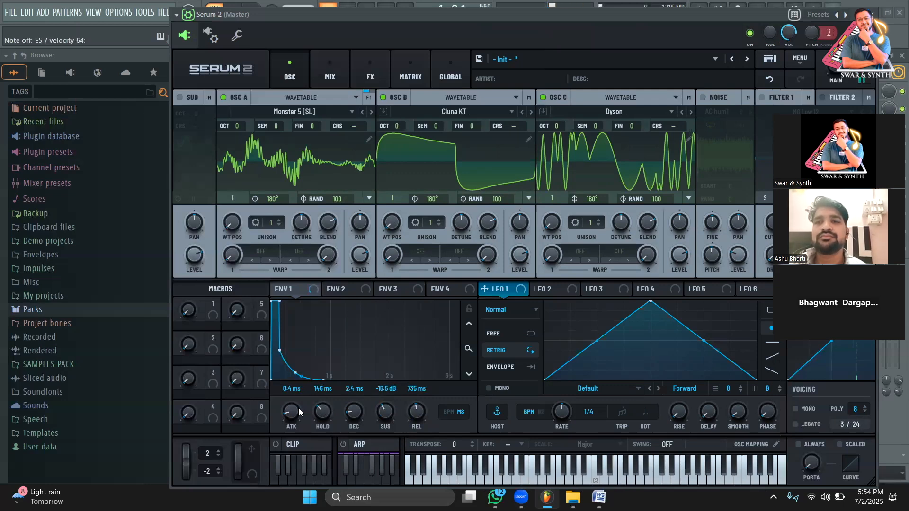
left_click_drag(293, 392, 293, 375)
mouse_move(318, 411)
left_mouse_down()
mouse_move(321, 390)
mouse_move(320, 424)
left_mouse_up()
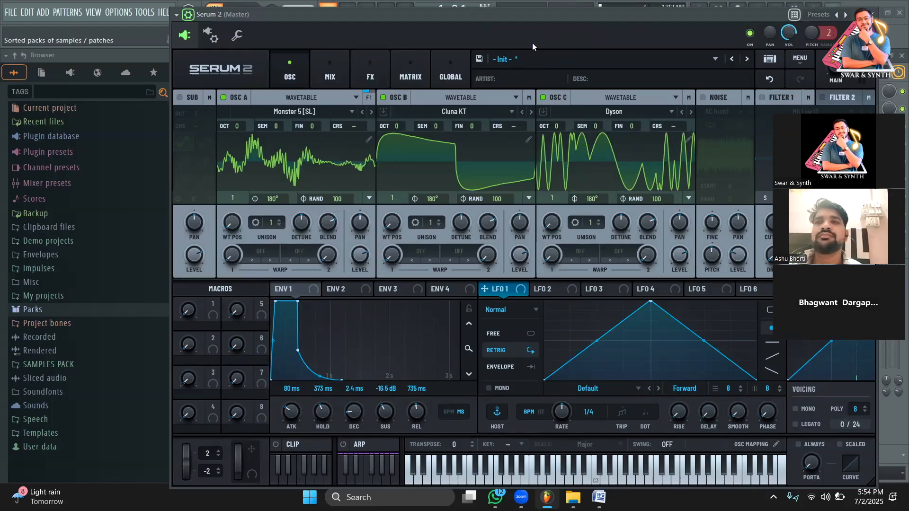
Try the [KEYS]Enemies preset from Aubit - Louv Analog Keys Vol. 1, load [KEYS]Lo-FiGrandPiano instead, and dismiss the missing-files dialogs
left_click(554, 62)
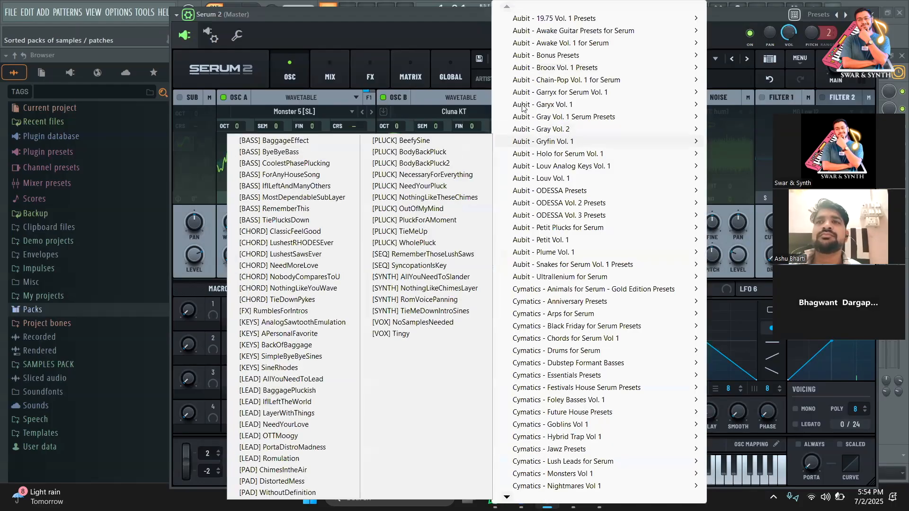
mouse_move(595, 108)
mouse_move(579, 141)
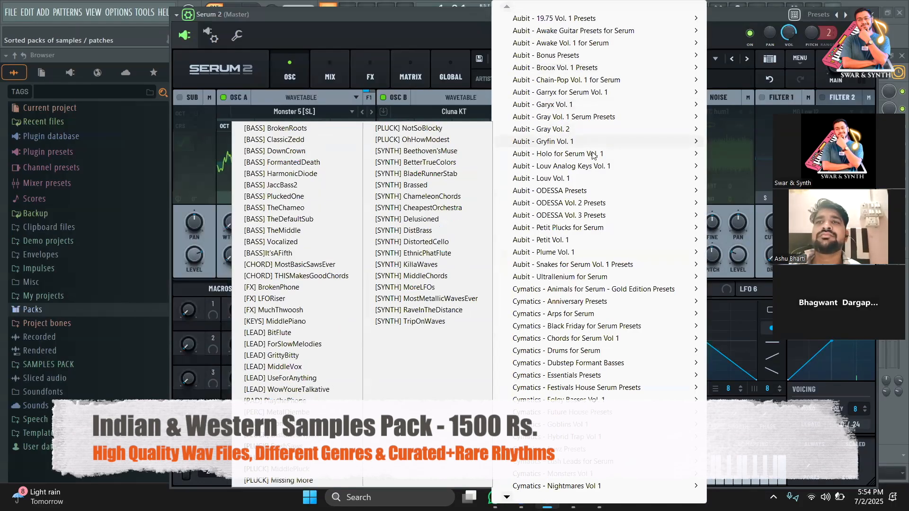
mouse_move(595, 168)
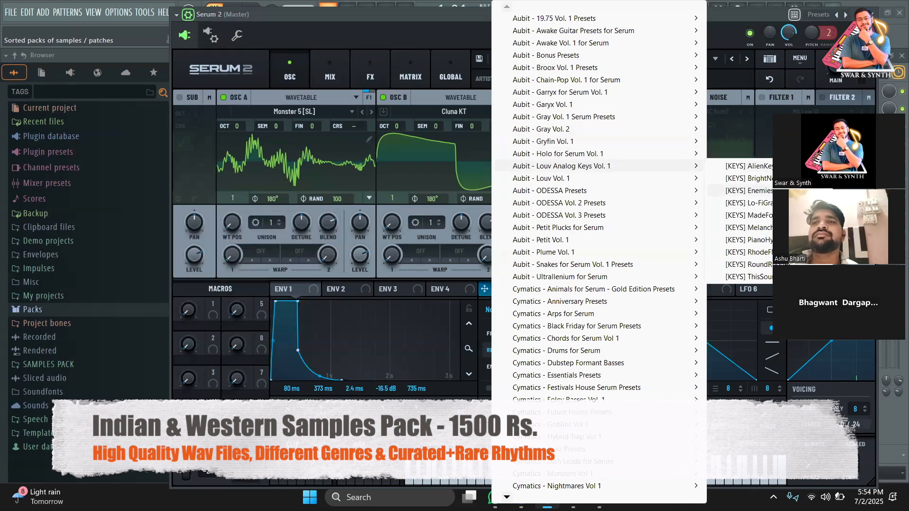
left_click(746, 190)
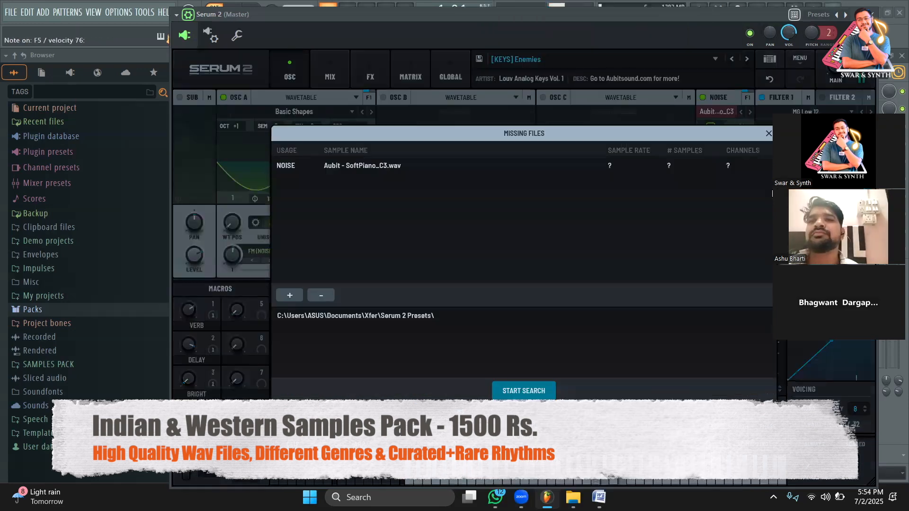
left_click(765, 135)
left_click(746, 58)
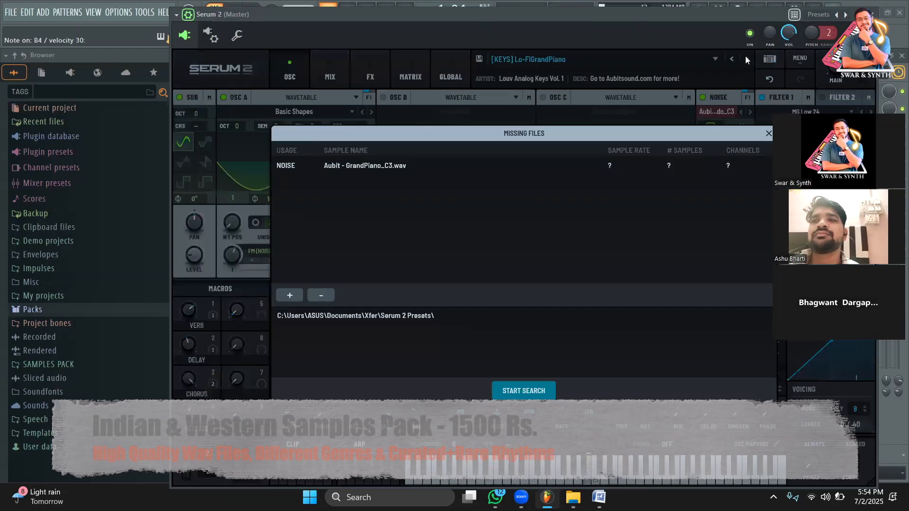
left_click(767, 134)
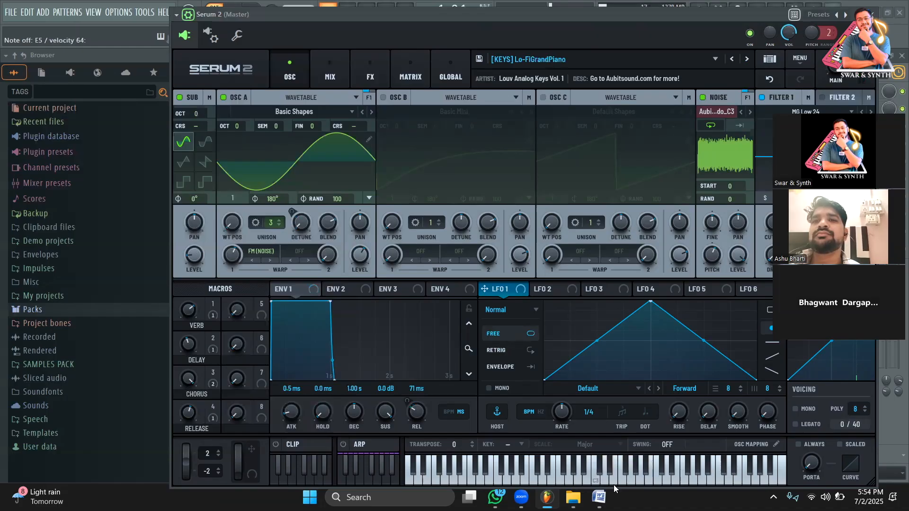
Switch to the Word notes and review the universal synthesizer options and the list of instruments and effects
left_click(598, 497)
scroll(415, 254, "down", 1)
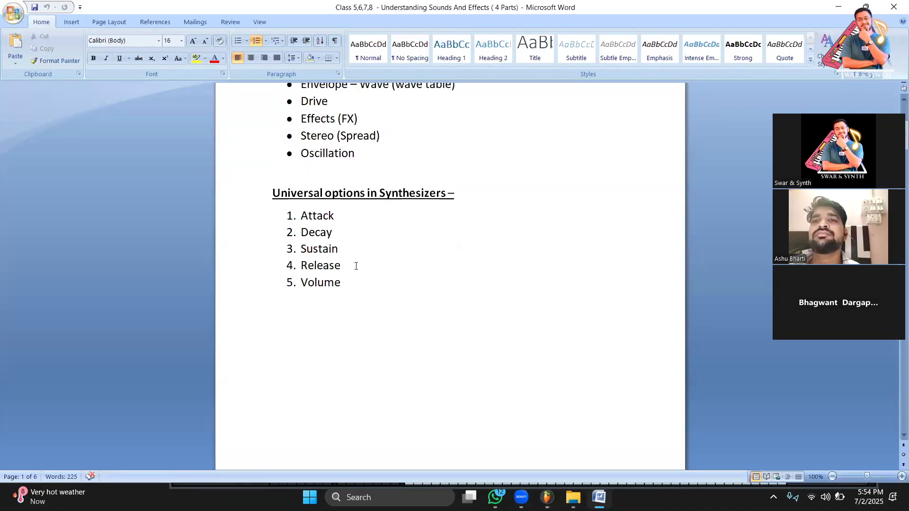
scroll(356, 265, "down", 7)
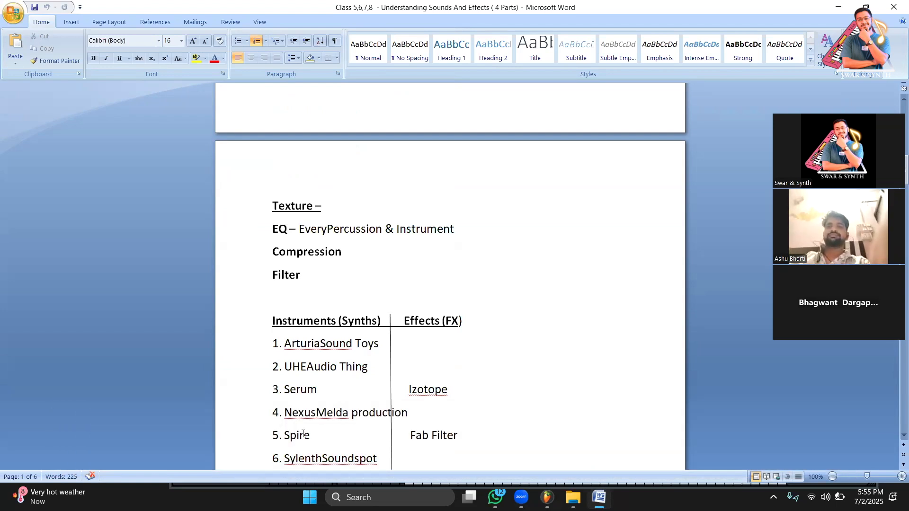
Switch back to FL Studio and move the Serum 2 window clear of the main toolbar
left_click(548, 497)
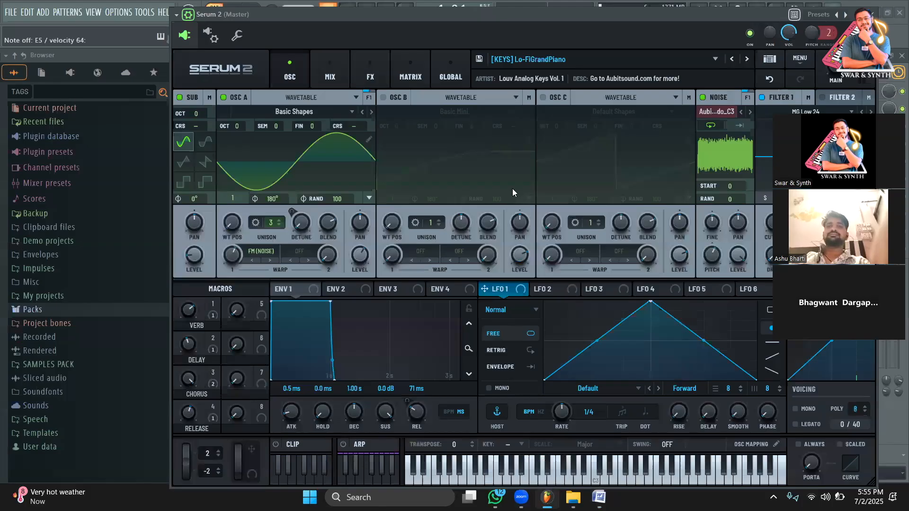
mouse_move(589, 19)
left_mouse_down()
mouse_move(617, 20)
mouse_move(591, 17)
mouse_move(597, 22)
mouse_move(593, 12)
left_mouse_up()
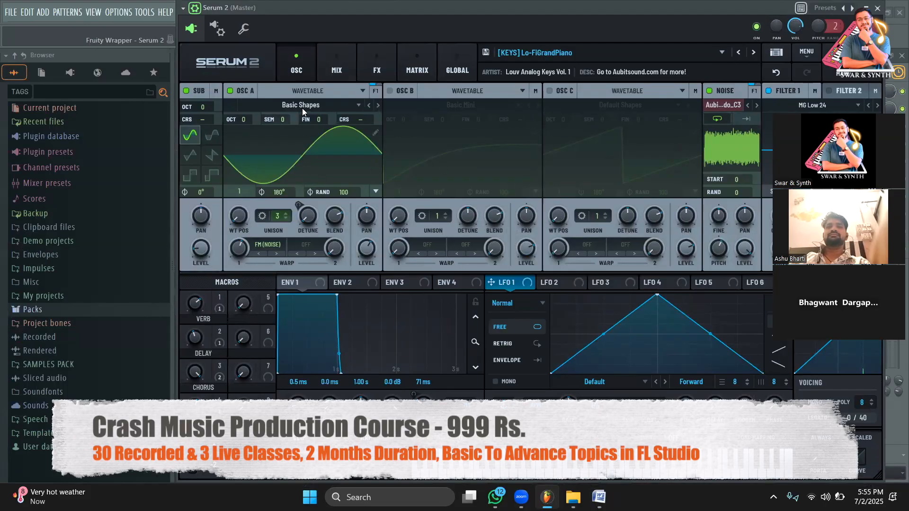
left_click(316, 84)
left_click(316, 86)
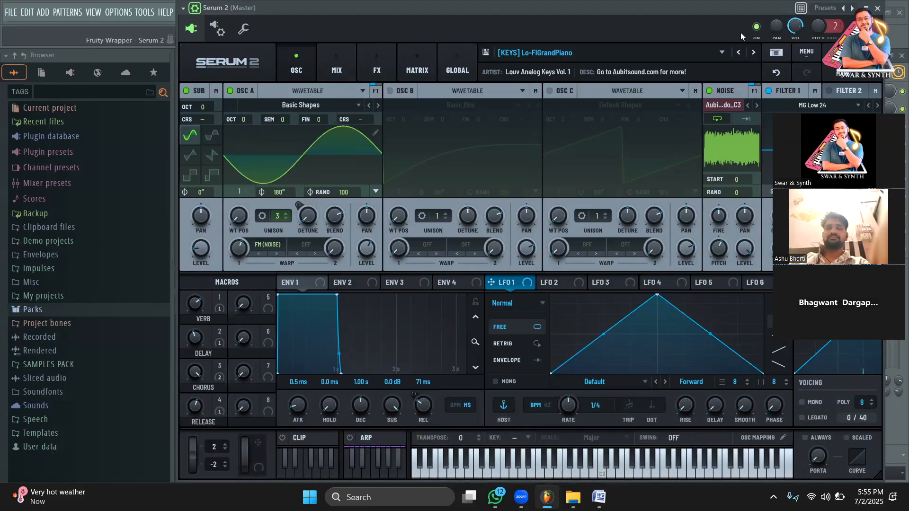
left_click_drag(703, 6, 756, 48)
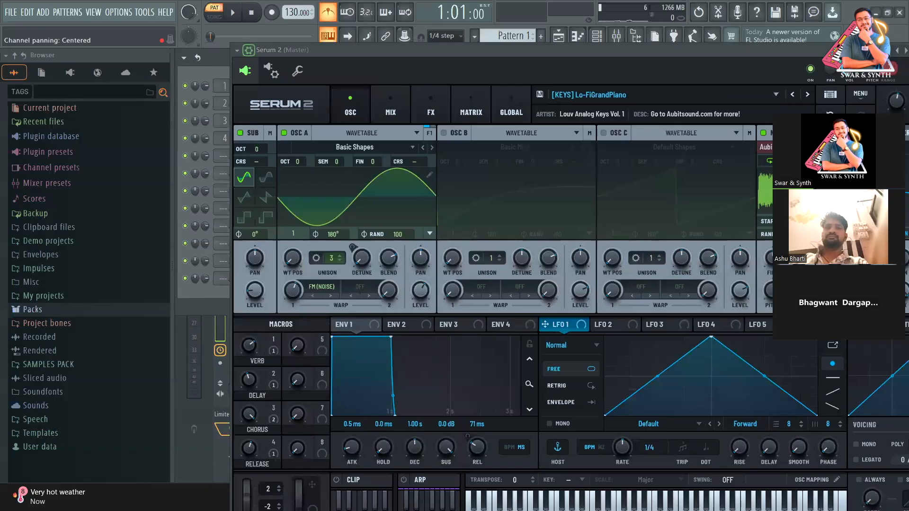
In the Word notes, space Sound Toys, Audio Thing, Melda production, Soundspot and Voxengo away from the synth names towards the Effects (FX) column
left_click(209, 497)
left_click(599, 498)
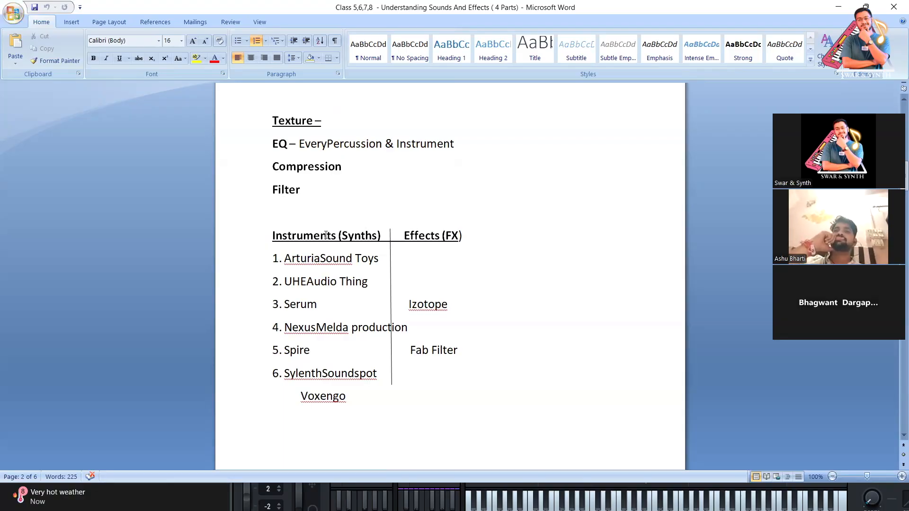
left_click(322, 258)
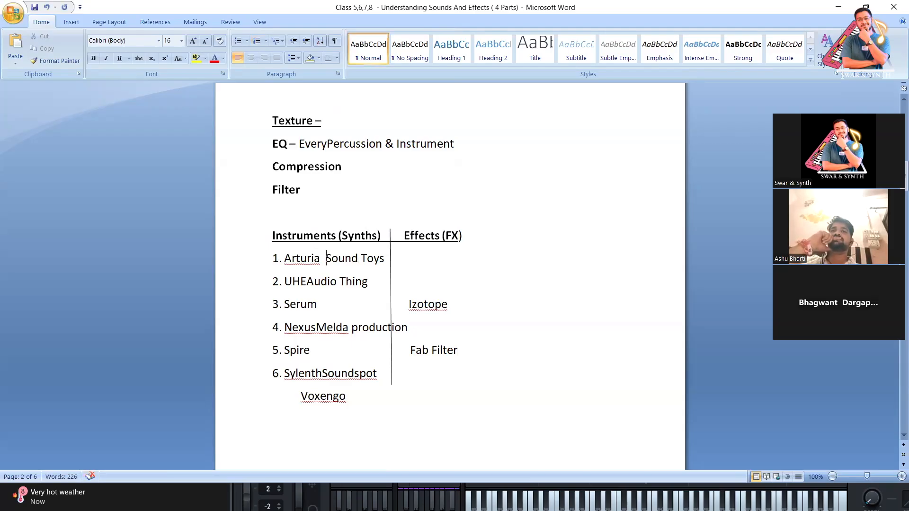
left_click(305, 282)
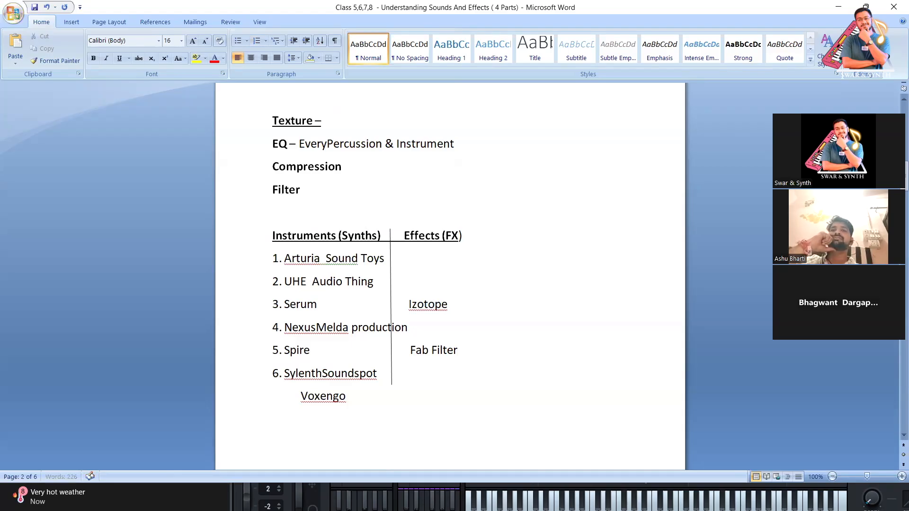
left_click(348, 328)
left_click(314, 284)
left_click(336, 334)
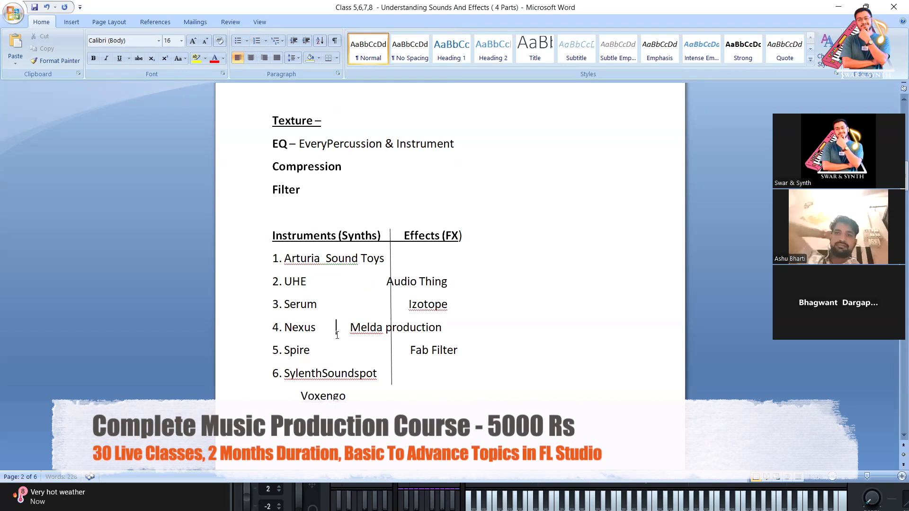
left_click(327, 354)
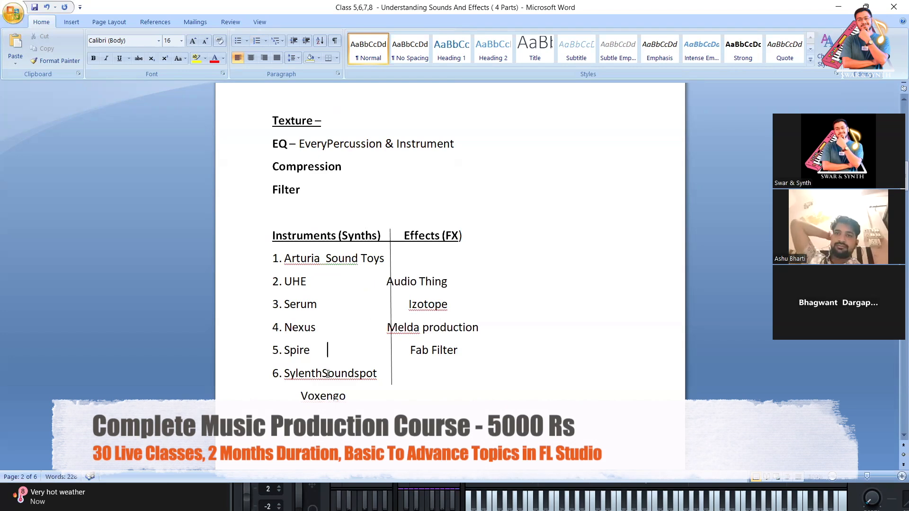
left_click(323, 373)
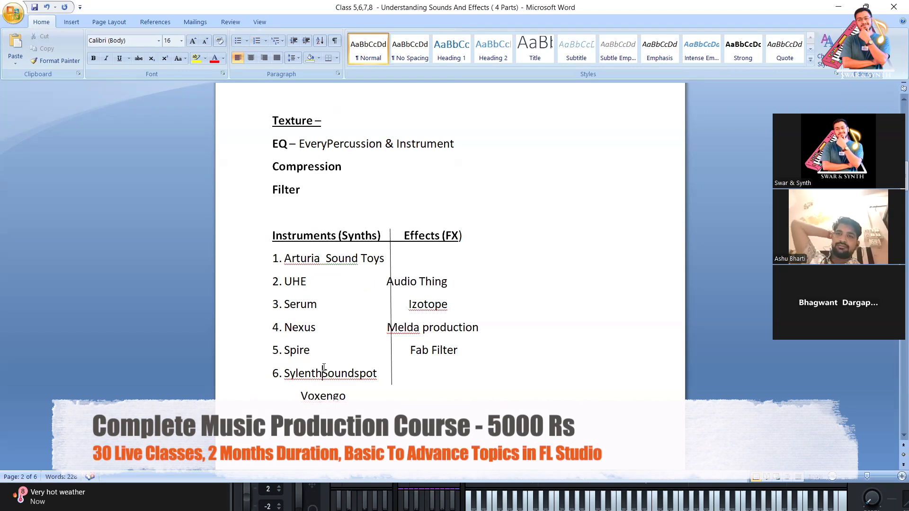
left_click(300, 395)
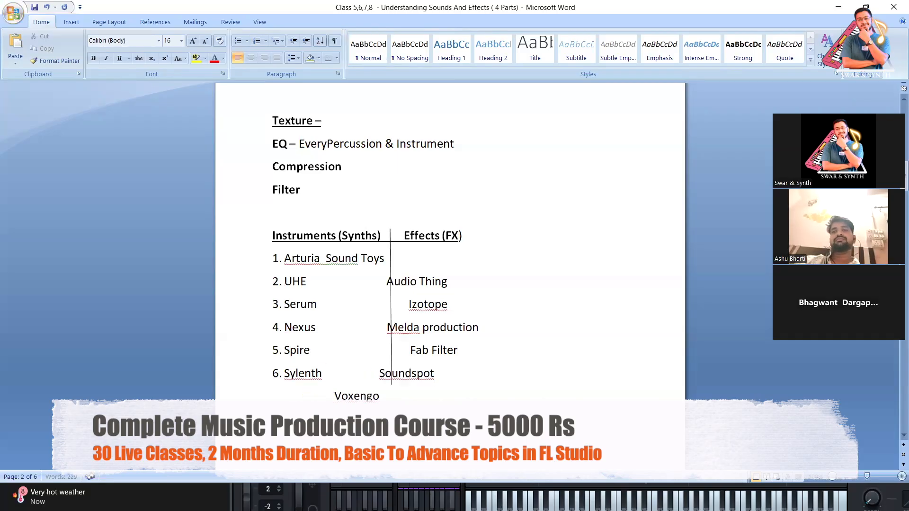
scroll(327, 374, "down", 10)
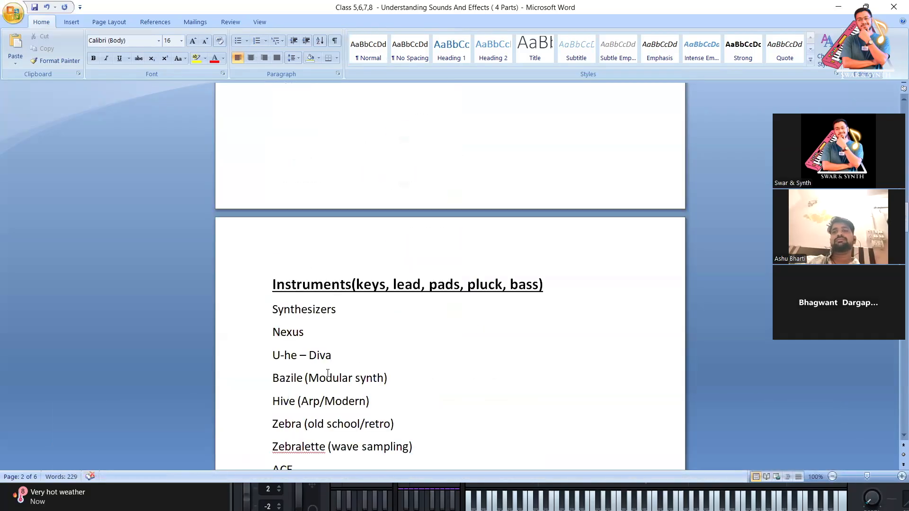
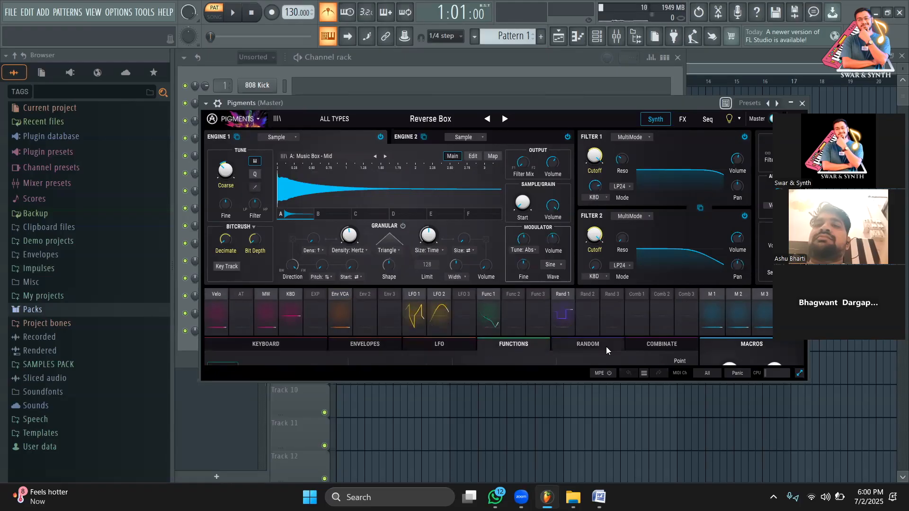
Examine the Combinate modulators and macros of the Pigments Reverse Box preset, plus its sequencer, effects and synth pages
left_click(661, 343)
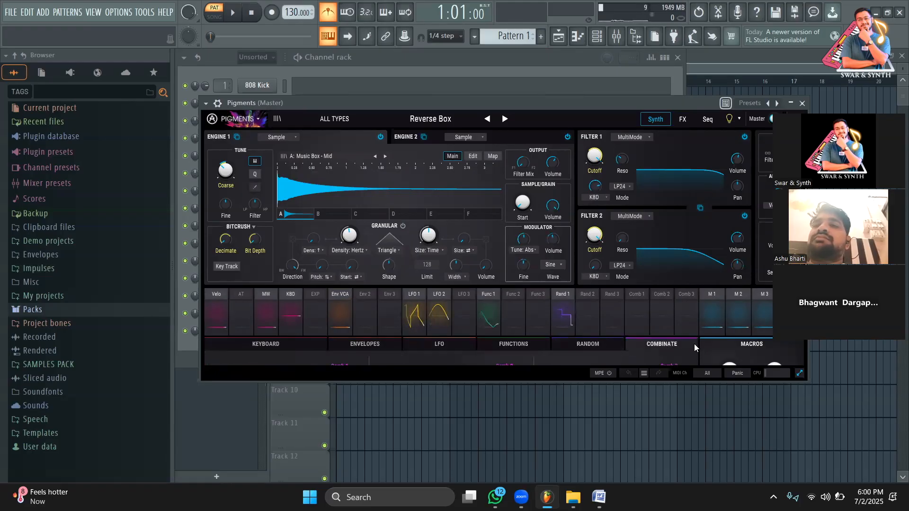
scroll(711, 344, "down", 2)
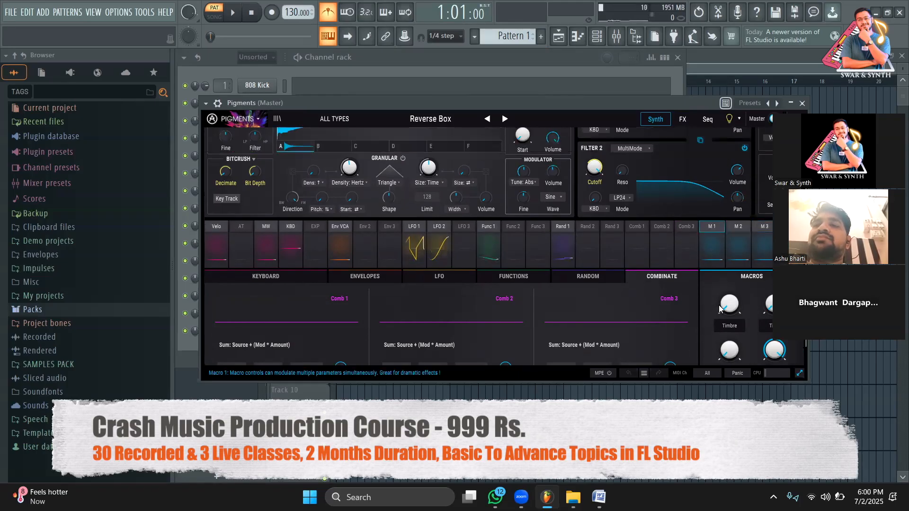
scroll(718, 305, "up", 3)
scroll(718, 305, "up", 1)
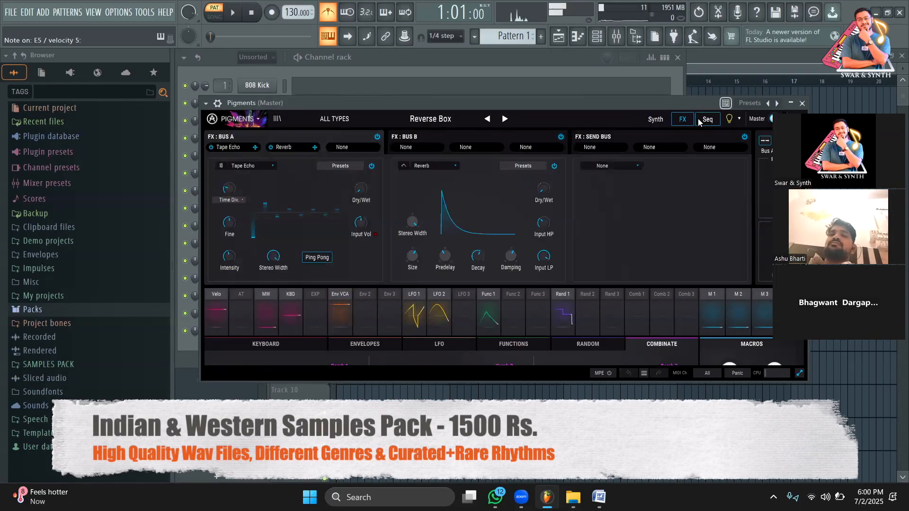
left_click(697, 118)
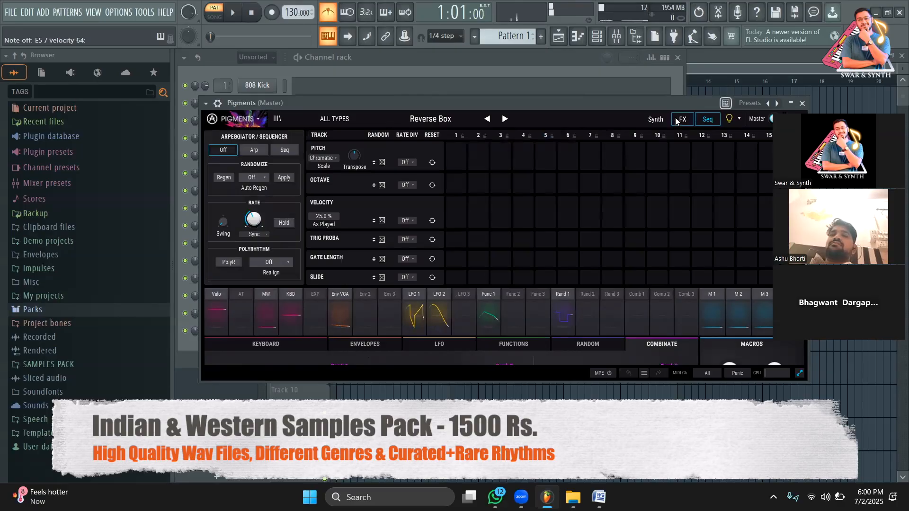
left_click(674, 120)
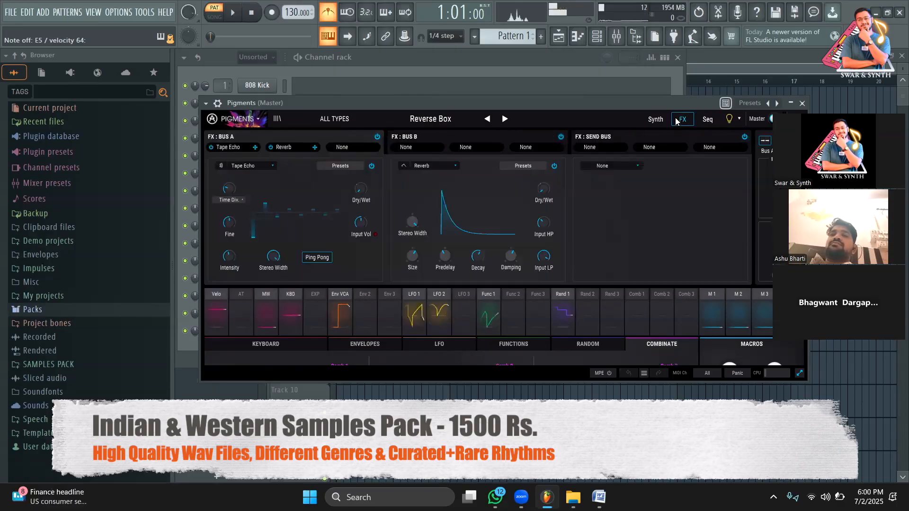
left_click(653, 121)
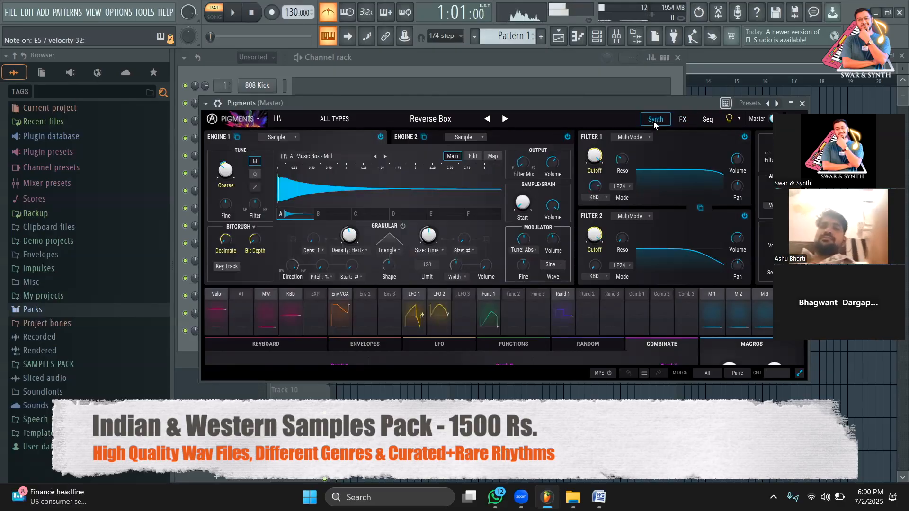
Switch to the Word notes and review the Modern Synths list and the Solo Instruments list
left_click(598, 496)
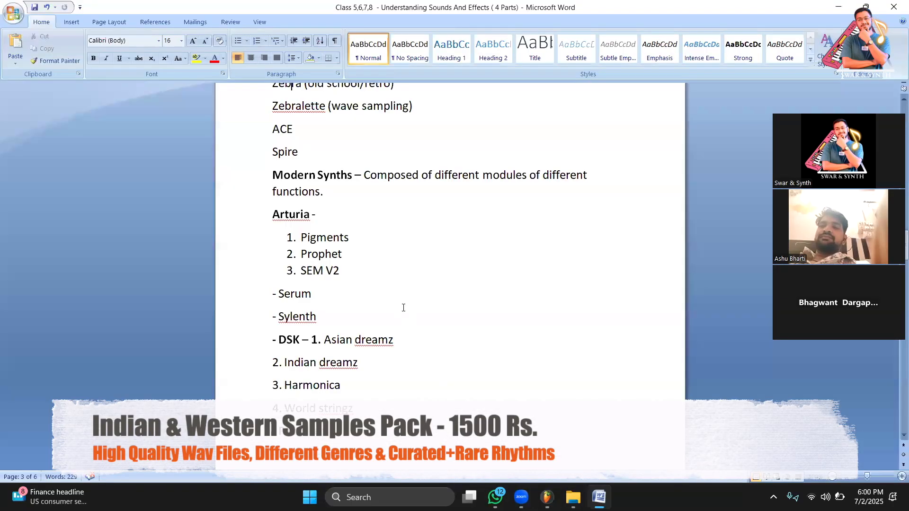
scroll(388, 308, "down", 1)
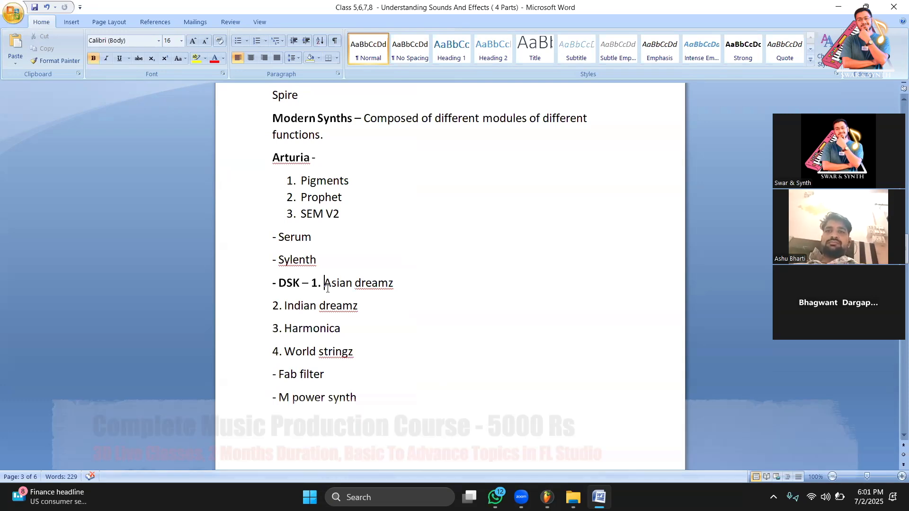
scroll(310, 305, "down", 6)
scroll(310, 304, "down", 3)
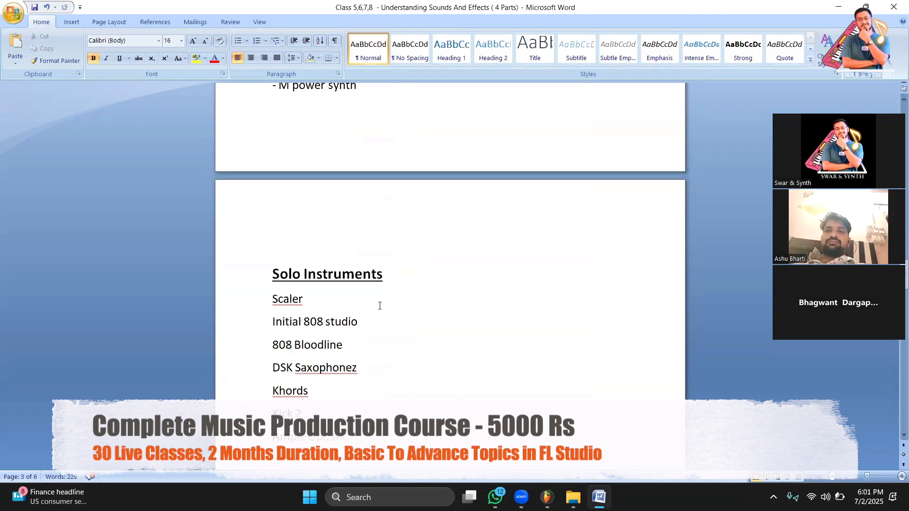
scroll(331, 291, "down", 2)
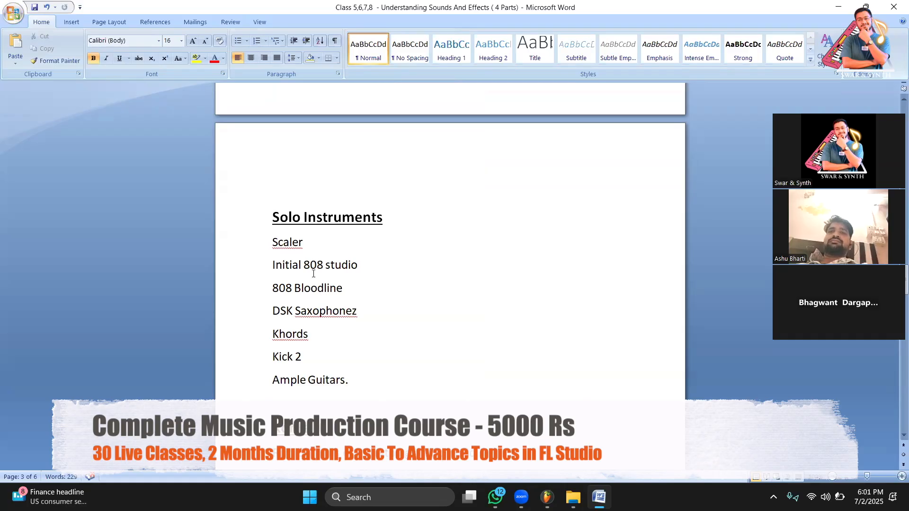
Review the remaining Solo Instruments entries, from Initial 808 studio to Ample Guitars, and the Kontakt section in the Word notes
left_click_drag(313, 274, 358, 268)
left_click(359, 312)
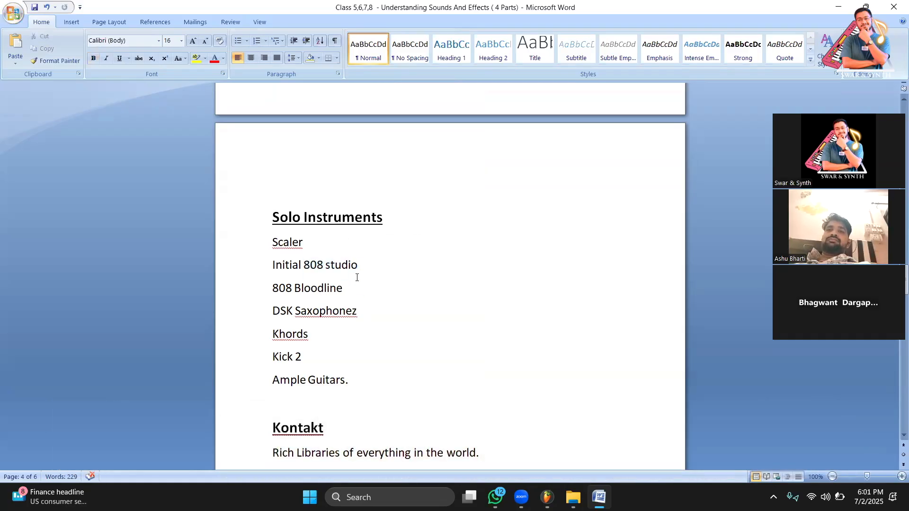
left_click_drag(356, 277, 294, 290)
left_click(400, 289)
left_click_drag(308, 334, 298, 335)
scroll(398, 353, "down", 2)
left_click(371, 300)
left_click_drag(350, 323, 289, 326)
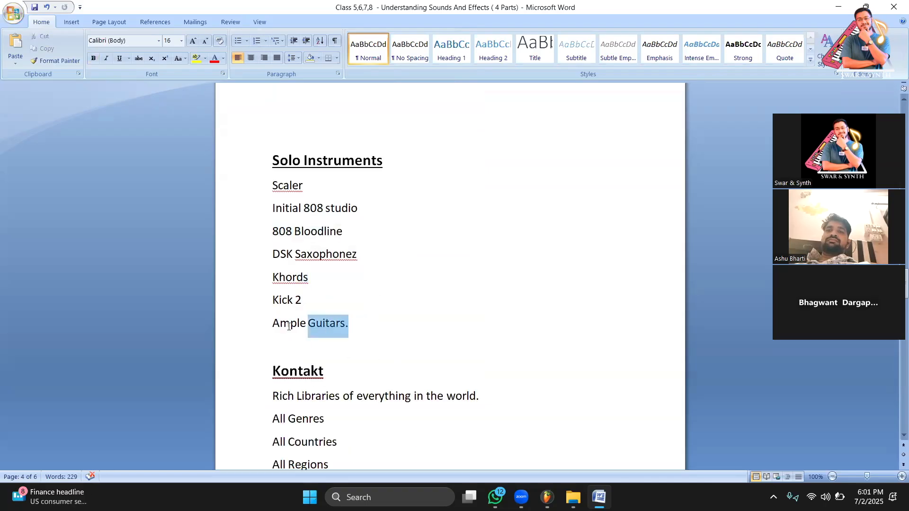
left_click(455, 371)
scroll(456, 371, "down", 3)
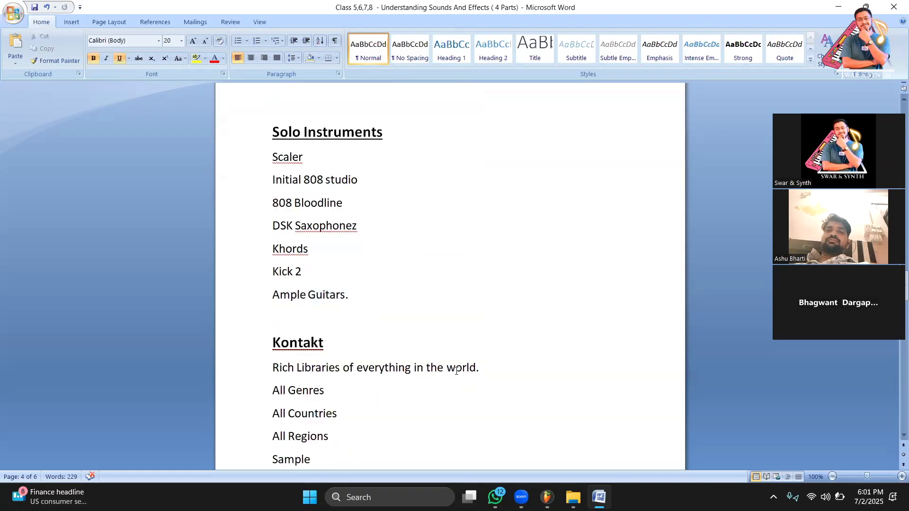
scroll(456, 371, "down", 3)
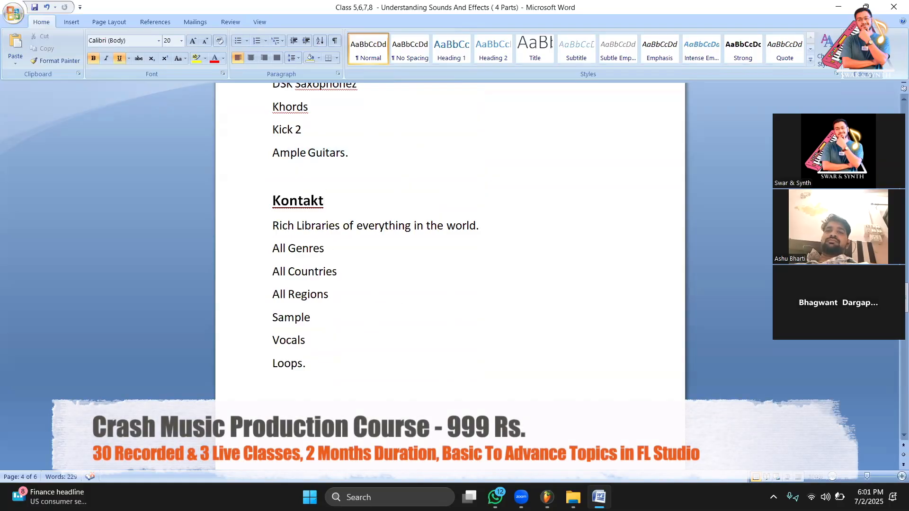
Switch to FL Studio and add Kontakt 8 as a new generator channel in the channel rack
left_click(546, 497)
left_click(184, 347)
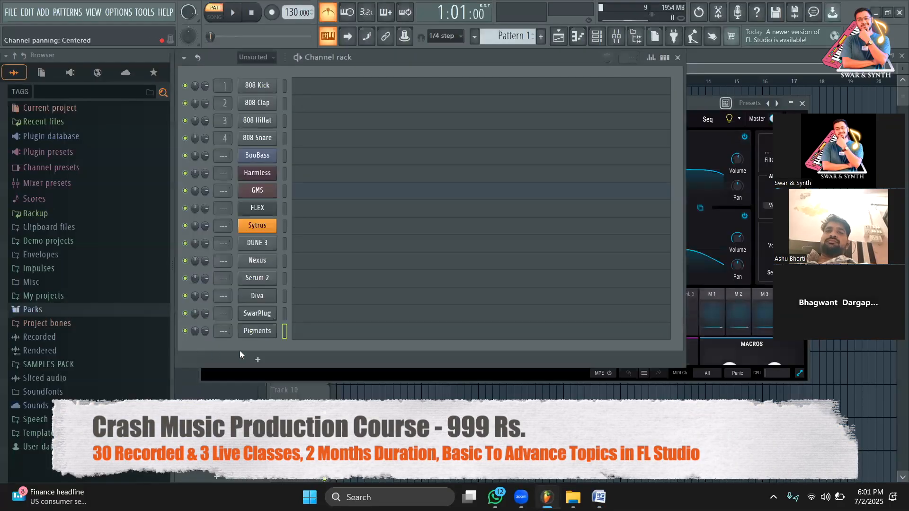
left_click(258, 360)
left_click(322, 19)
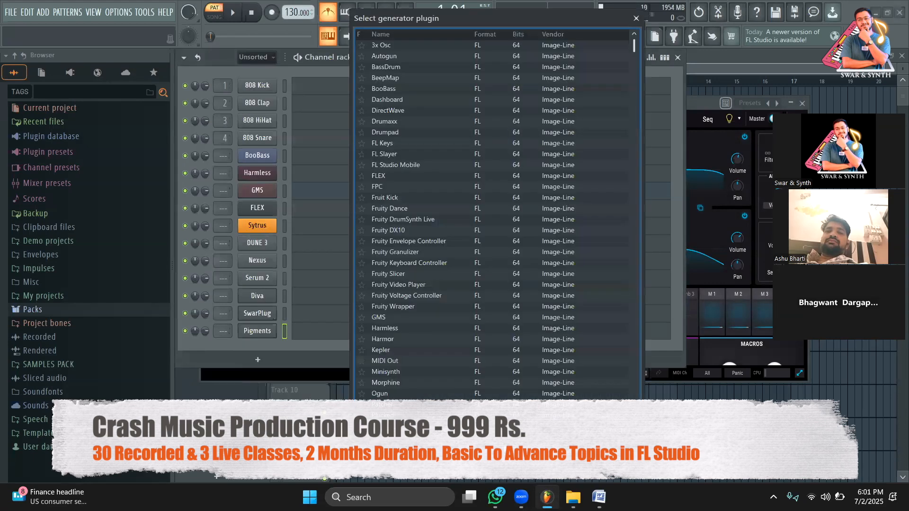
type("kon")
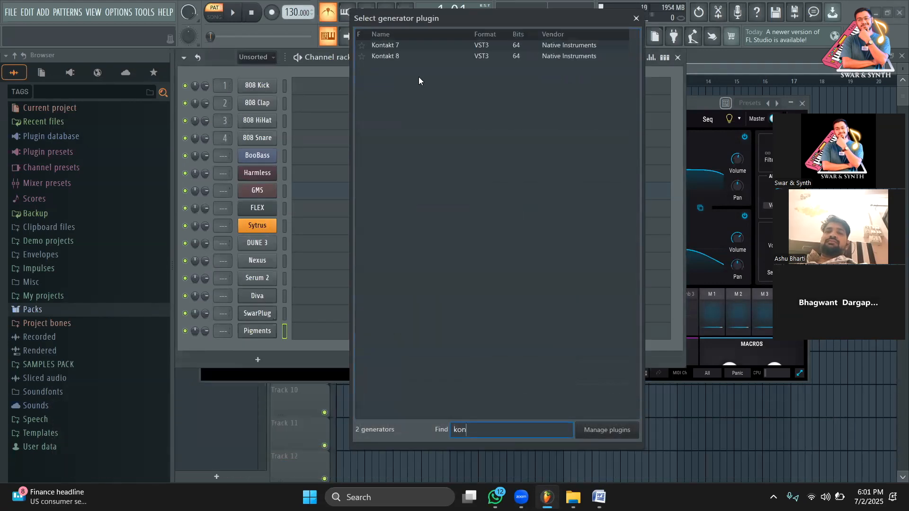
double_click(400, 57)
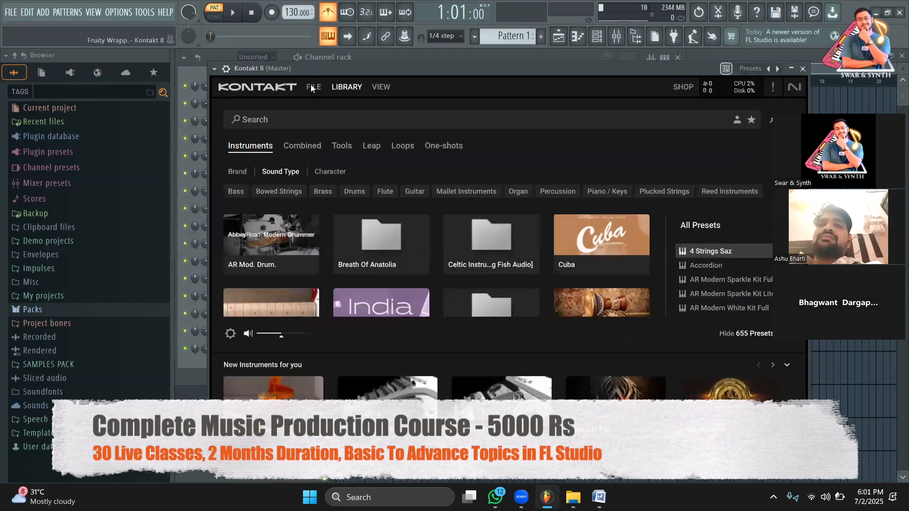
Look through the instrument libraries available in the Kontakt 8 library browser
left_click(312, 86)
left_click(651, 150)
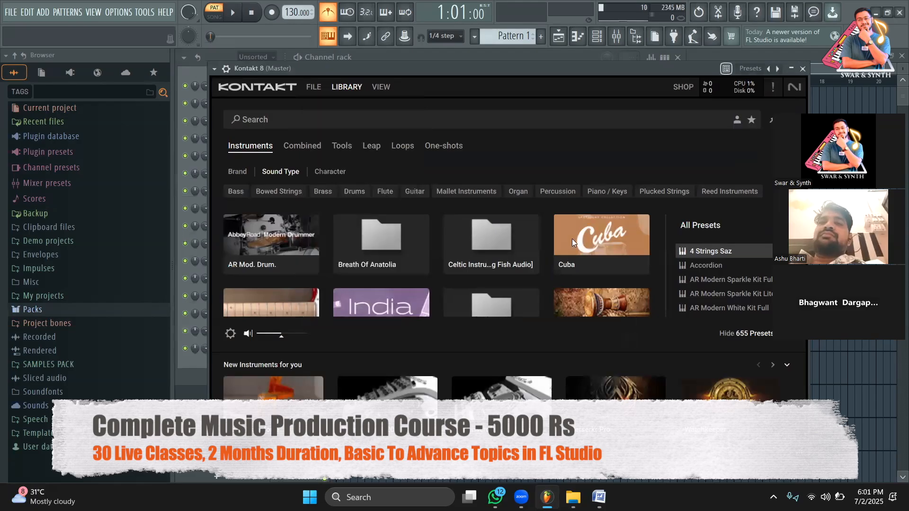
scroll(507, 288, "down", 5)
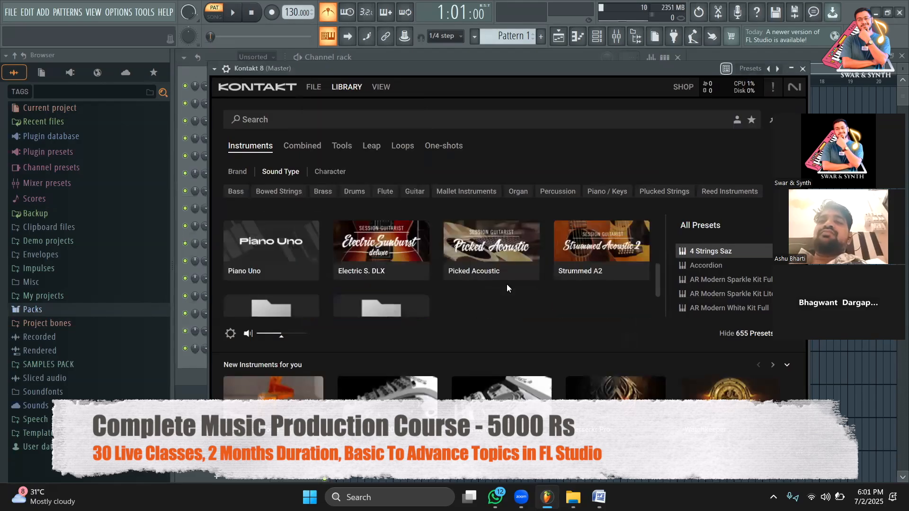
scroll(506, 285, "up", 1)
scroll(507, 285, "down", 1)
scroll(506, 284, "up", 1)
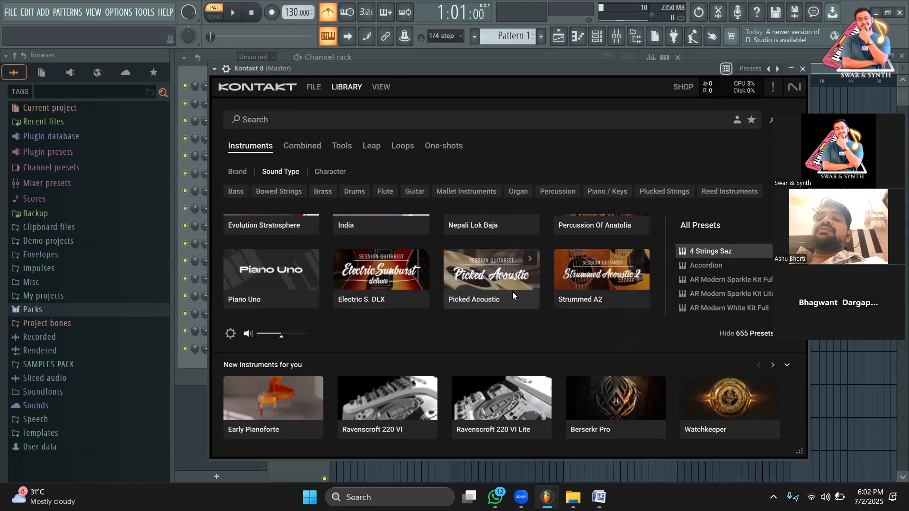
scroll(512, 292, "up", 1)
scroll(512, 281, "up", 1)
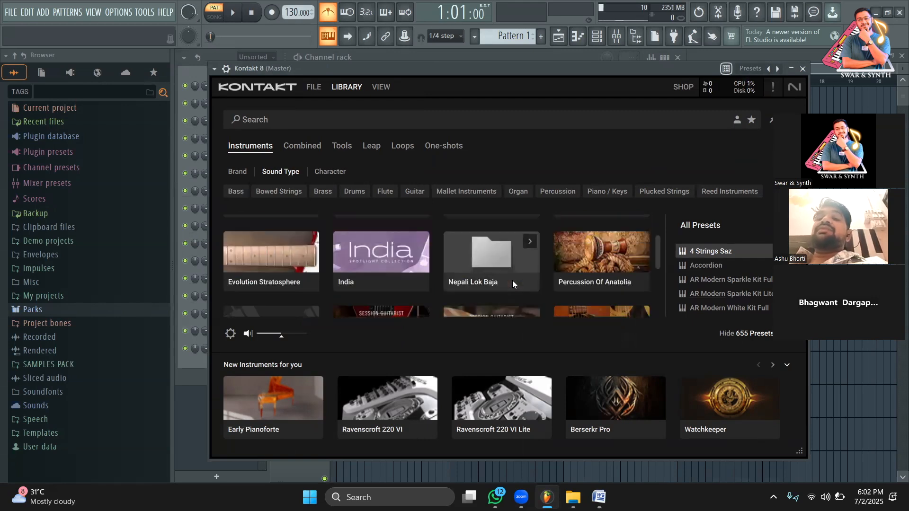
Filter the Kontakt presets to the India library and shift the Kontakt window clear of the participant video tiles
left_click(416, 269)
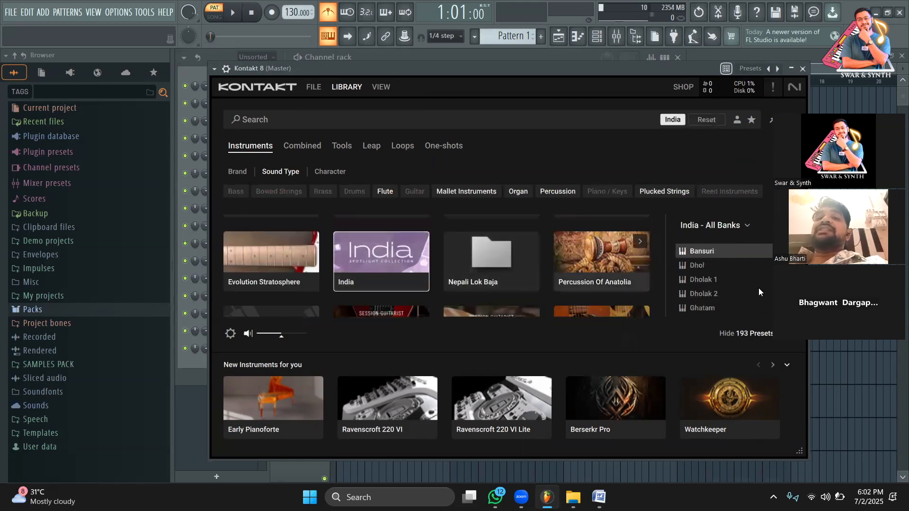
scroll(729, 297, "down", 3)
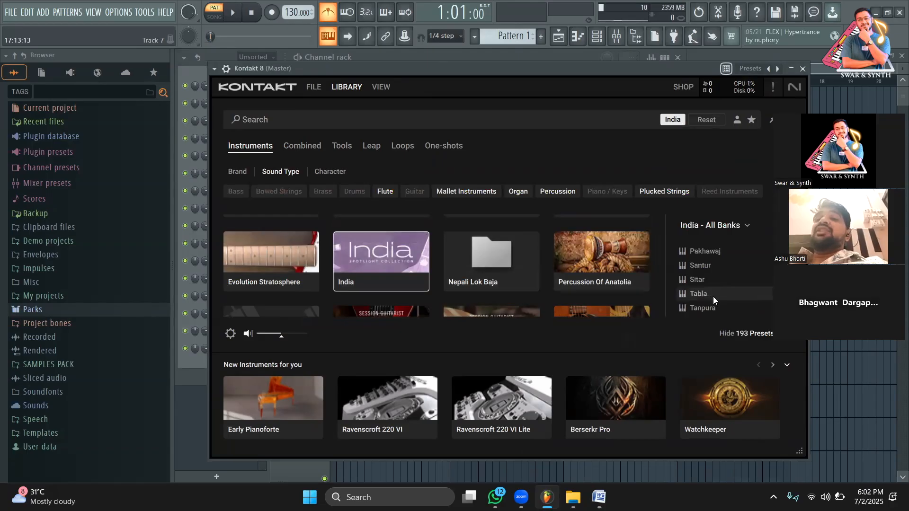
scroll(712, 296, "down", 3)
scroll(712, 296, "up", 2)
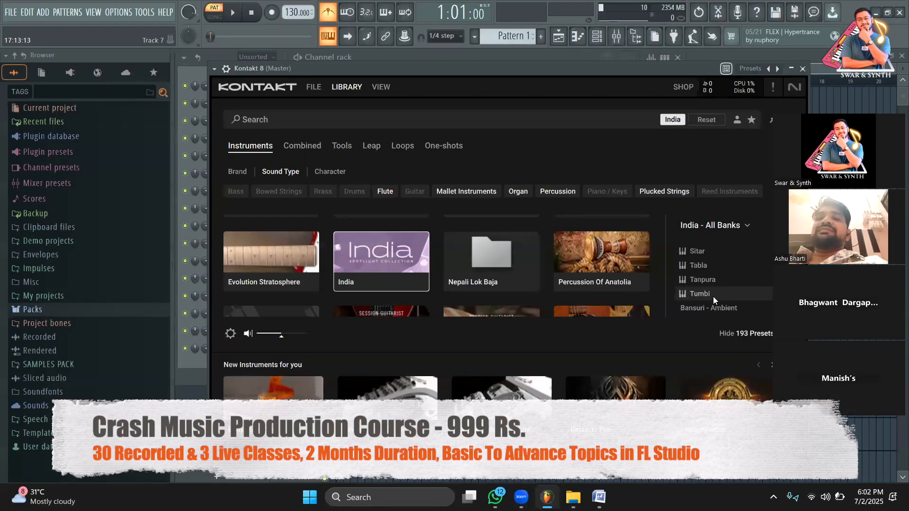
left_click_drag(620, 69, 595, 72)
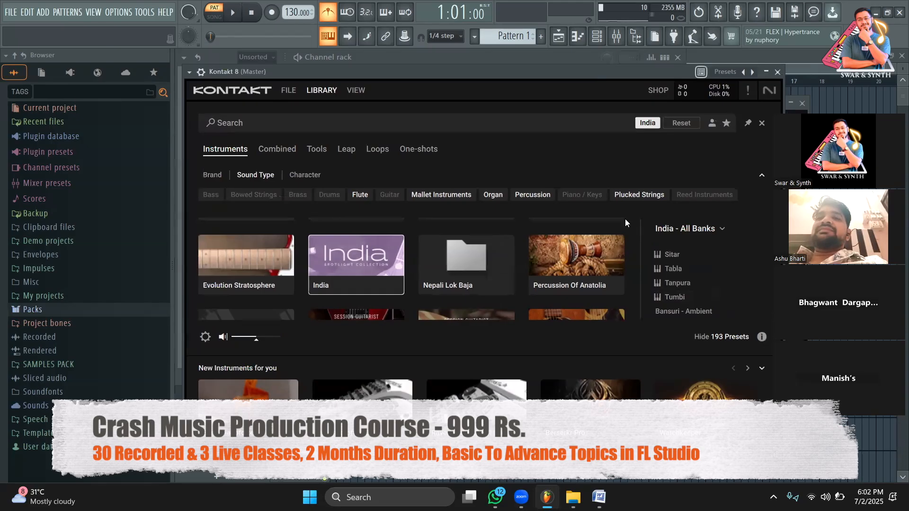
Load the Santur instrument from the India library presets
scroll(712, 272, "down", 6)
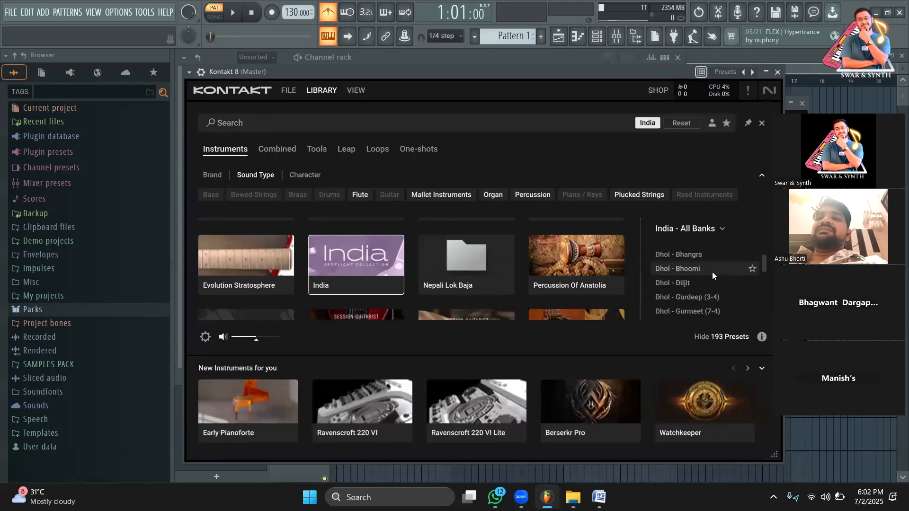
scroll(701, 275, "up", 8)
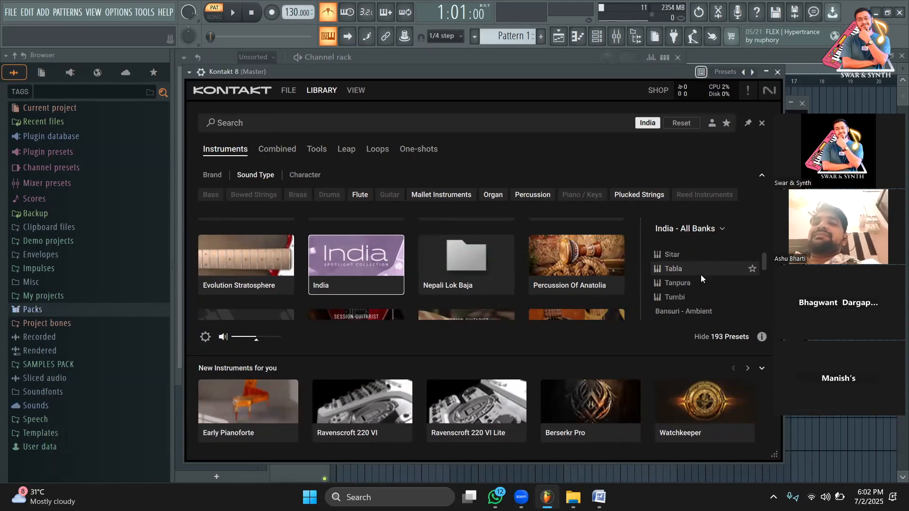
scroll(693, 277, "down", 1)
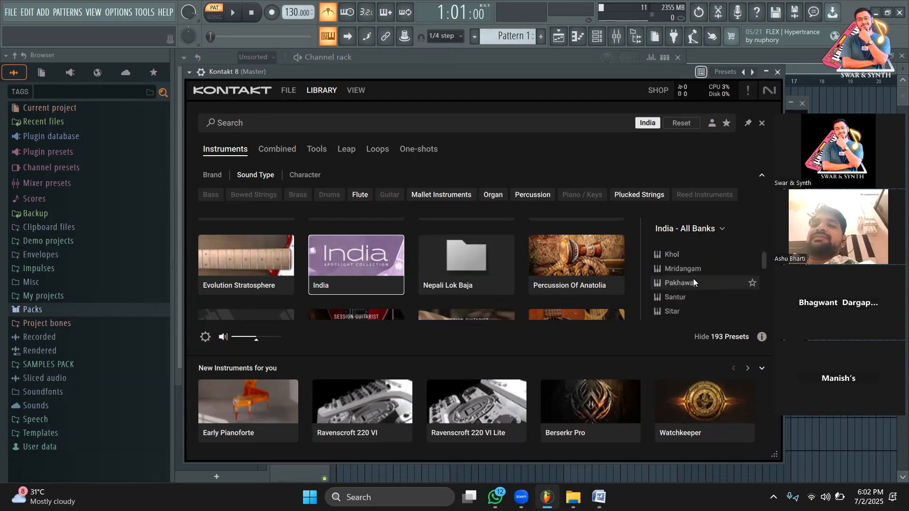
left_click(693, 297)
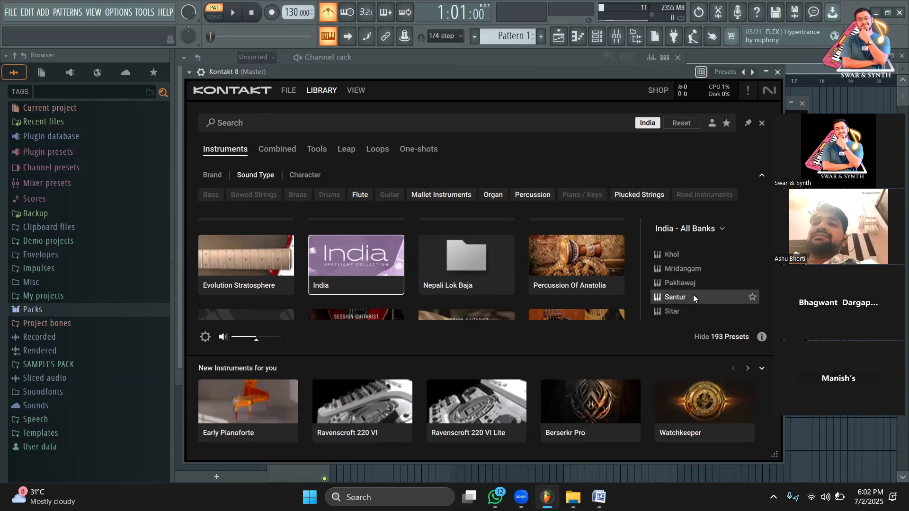
double_click(692, 295)
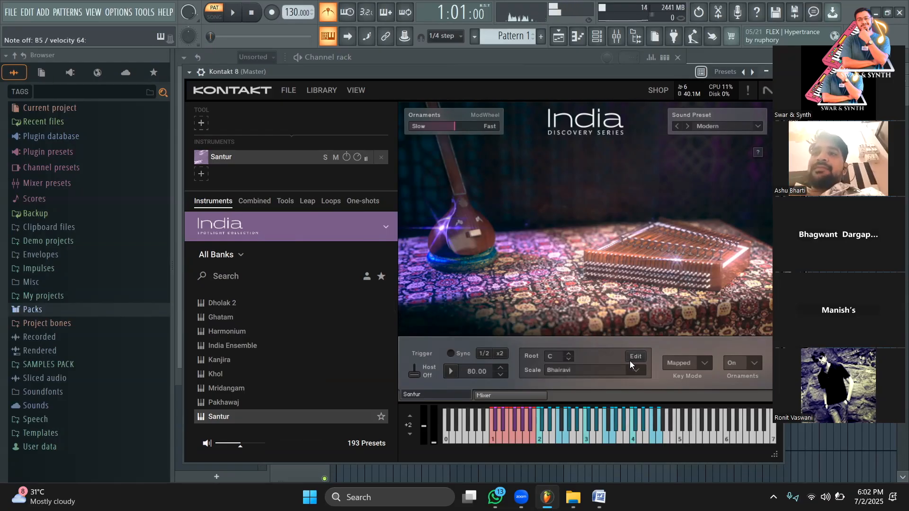
Switch to the Word notes and review them from the Kontakt section back up to the Synthesizers heading
left_click(599, 497)
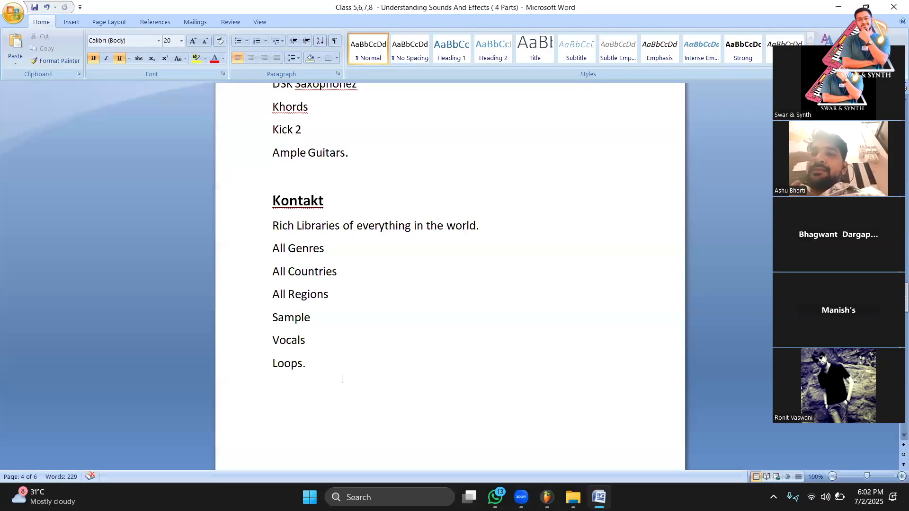
scroll(353, 204, "down", 10)
scroll(353, 205, "up", 15)
scroll(353, 203, "up", 15)
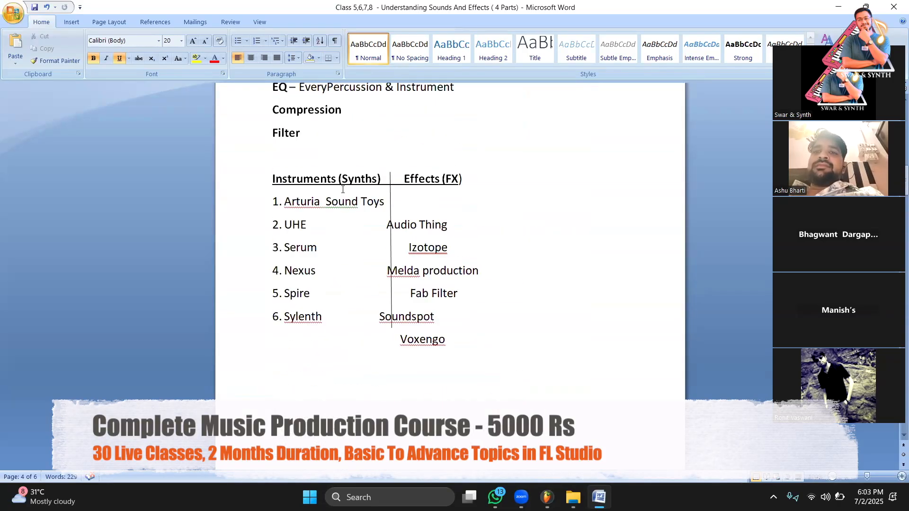
scroll(343, 189, "up", 2)
scroll(343, 190, "up", 8)
scroll(375, 211, "up", 10)
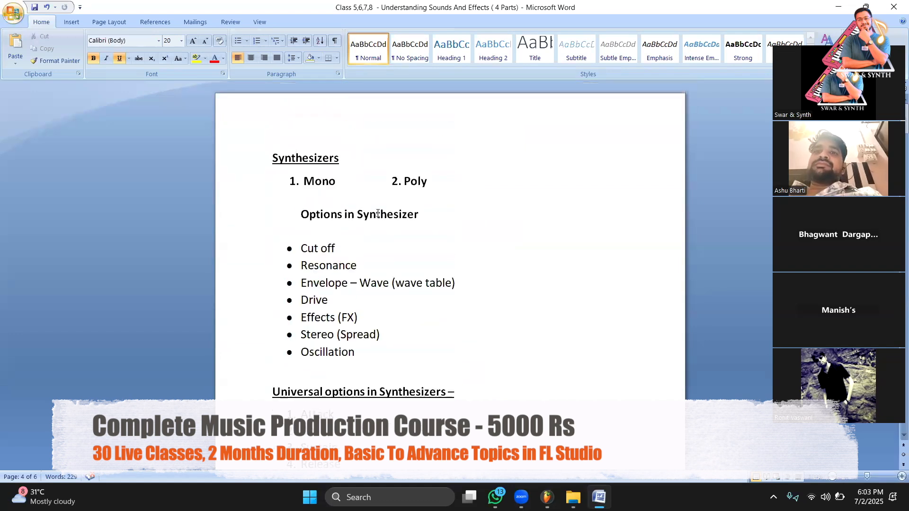
Return to FL Studio, look through the full list of installed generator plugins, and bring the Kontakt 8 window back up
left_click(546, 497)
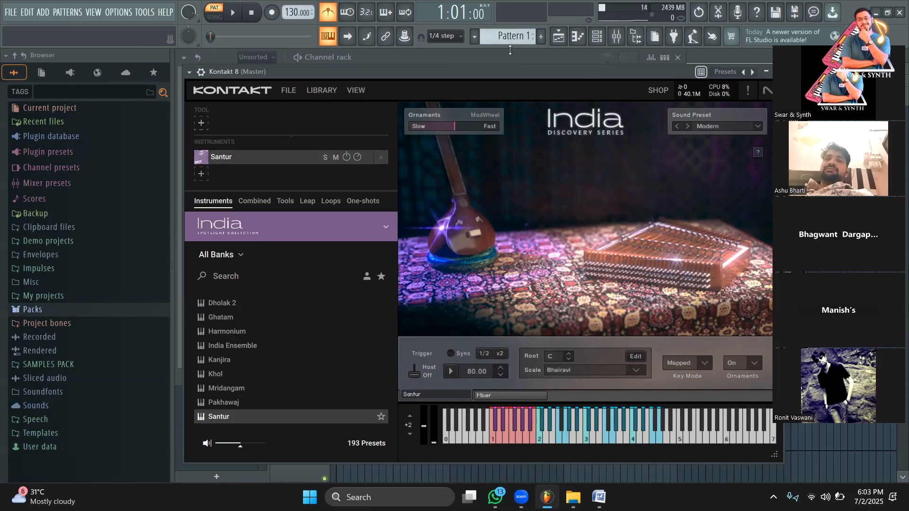
left_click(502, 60)
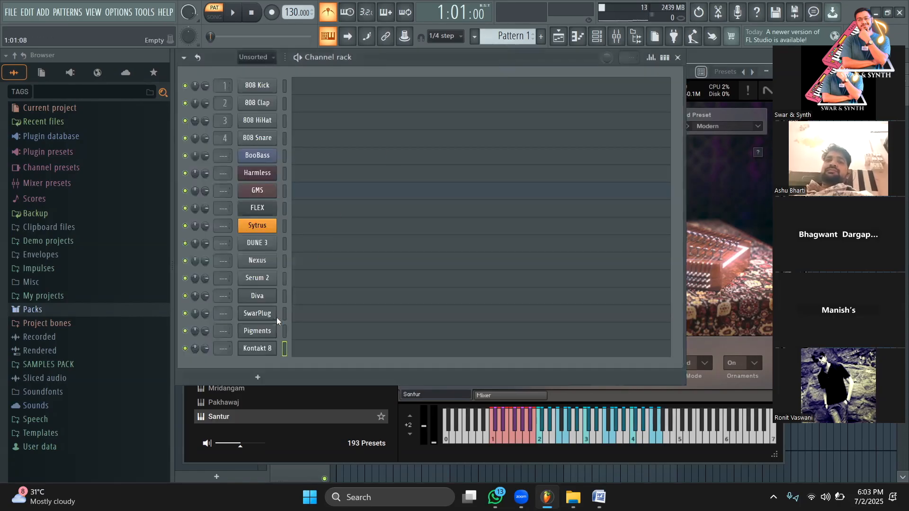
left_click(258, 377)
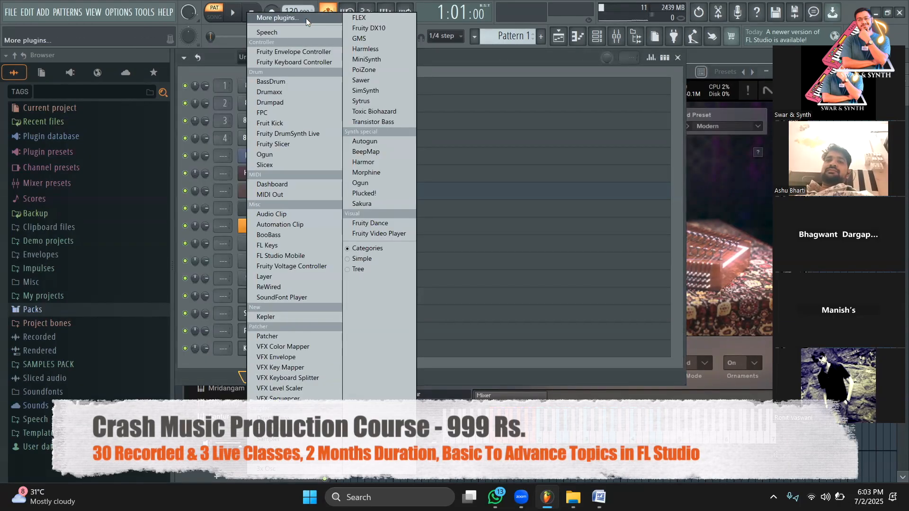
left_click(305, 18)
left_click_drag(635, 61, 646, 333)
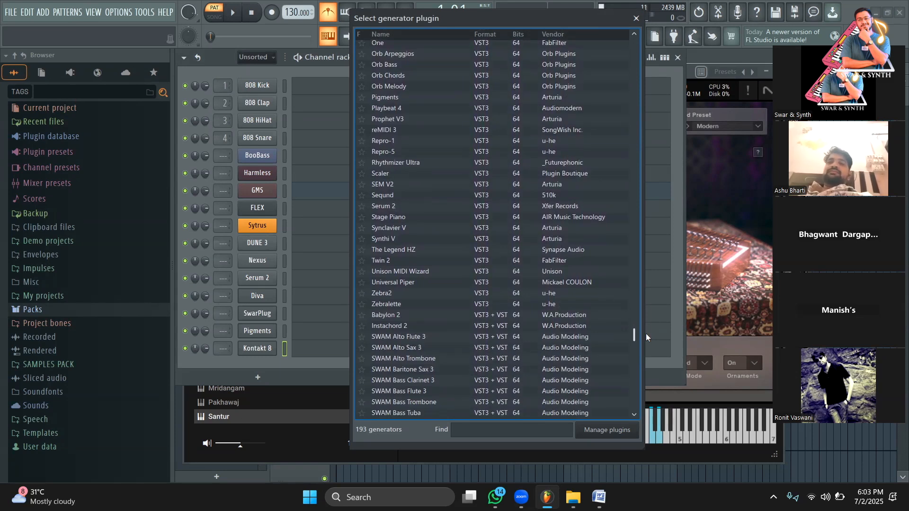
left_click_drag(645, 333, 635, 430)
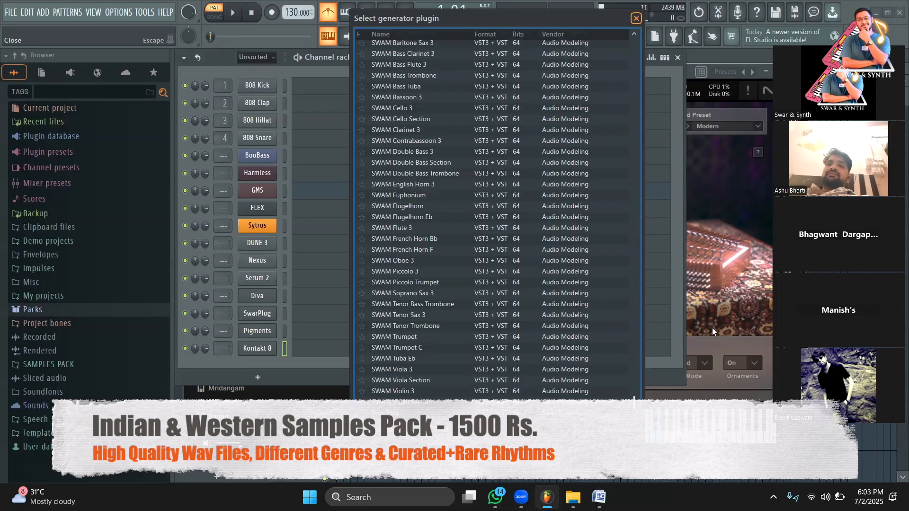
key("Escape")
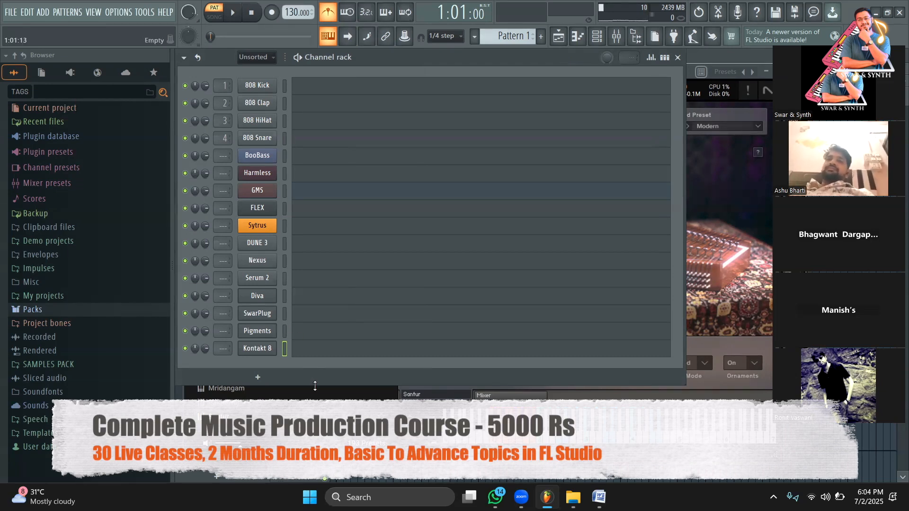
left_click(257, 348)
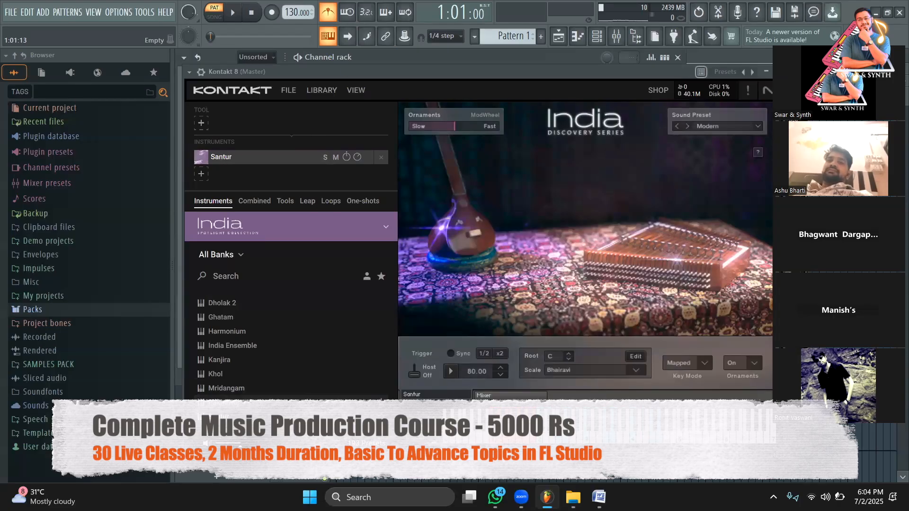
Switch to the Word notes and read on through the synth, Solo Instruments and Kontakt lists to the Sample Packs page
key("alt+Tab")
scroll(303, 294, "up", 5)
scroll(303, 295, "down", 15)
scroll(314, 284, "down", 15)
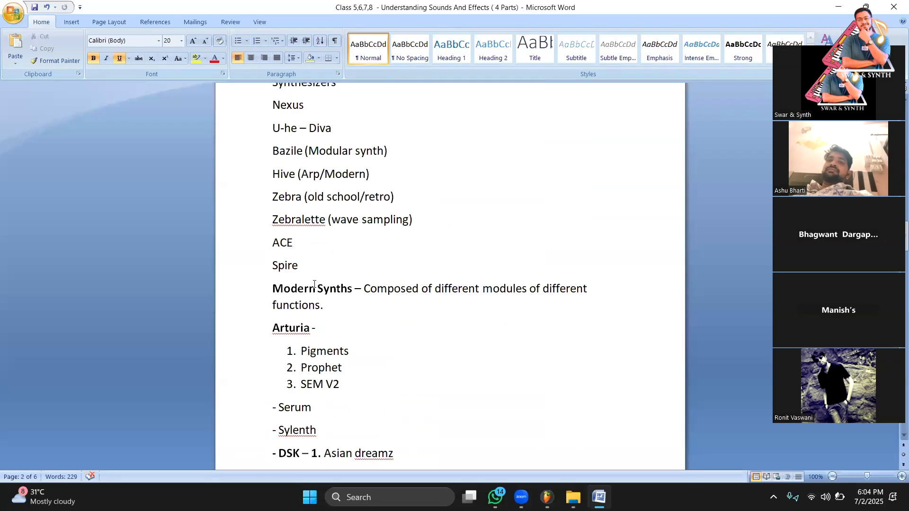
scroll(314, 284, "down", 10)
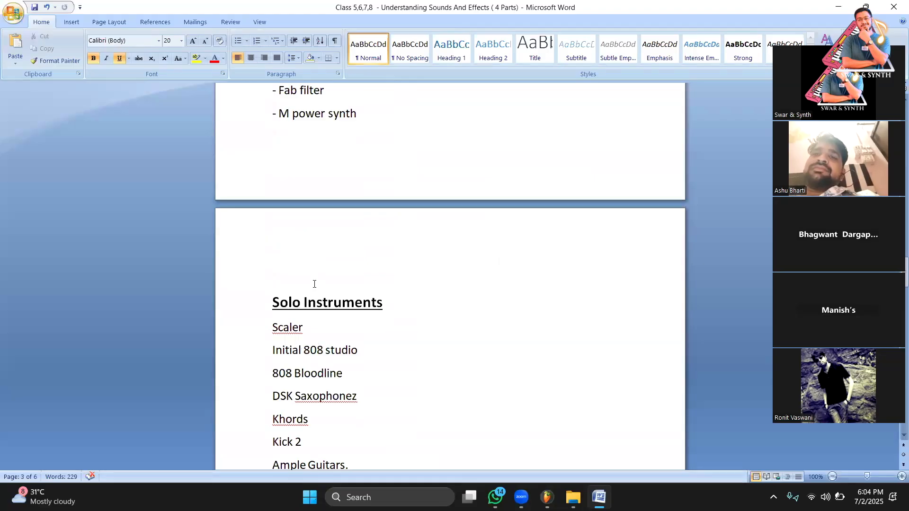
scroll(314, 284, "down", 10)
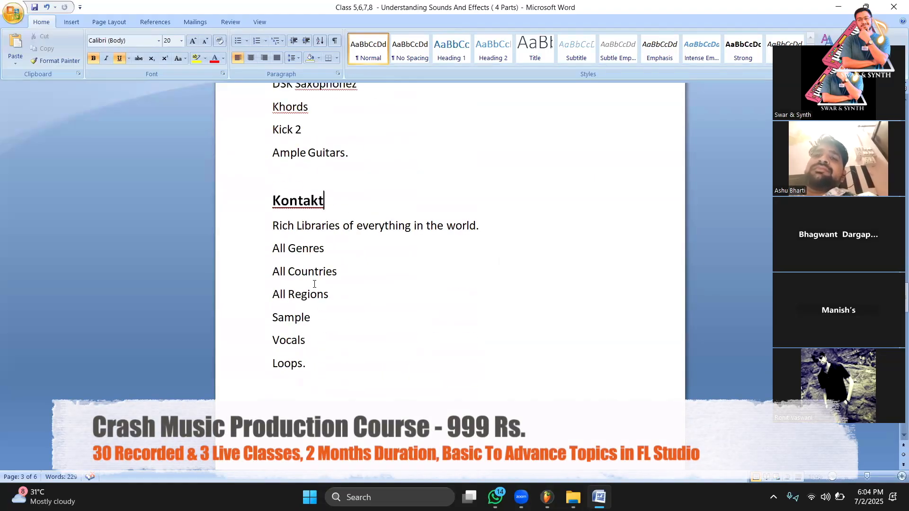
scroll(314, 284, "down", 8)
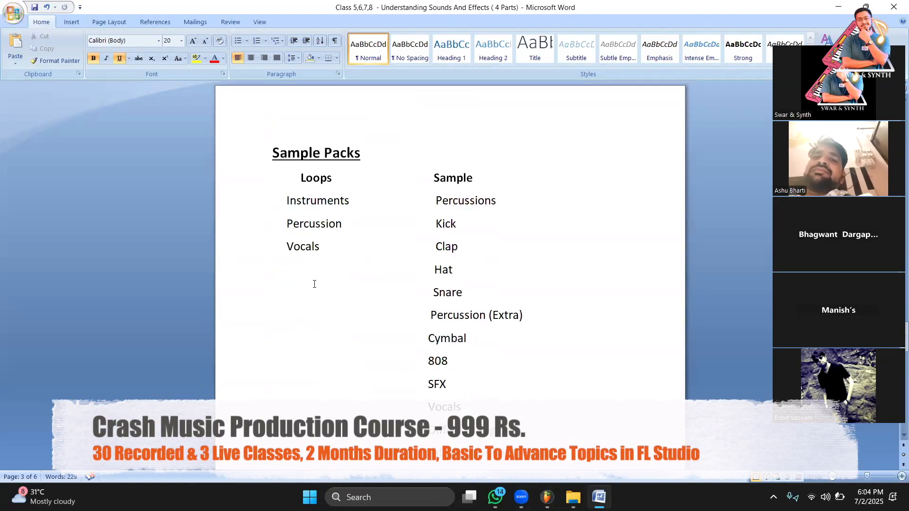
Review the Sample Packs page of the notes, from Loops and Samples down to the Effects heading and back up
scroll(314, 284, "down", 1)
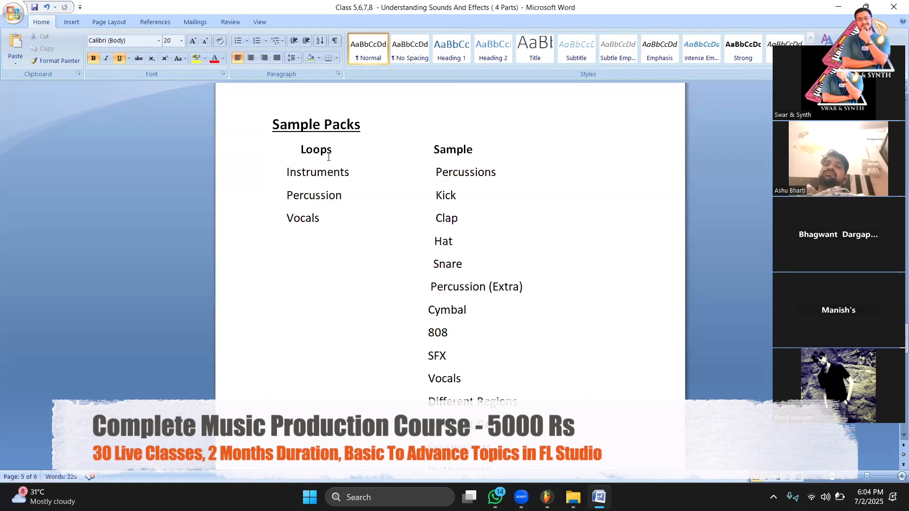
scroll(533, 138, "down", 3)
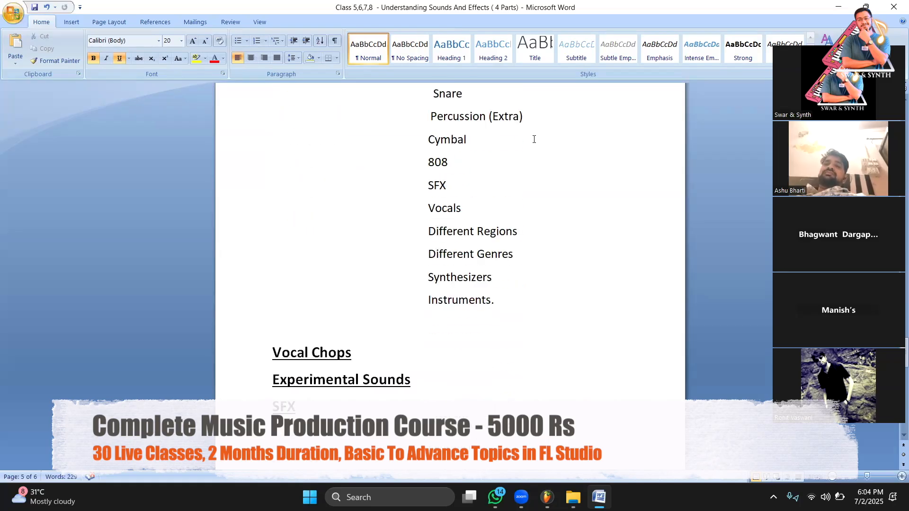
scroll(534, 139, "up", 3)
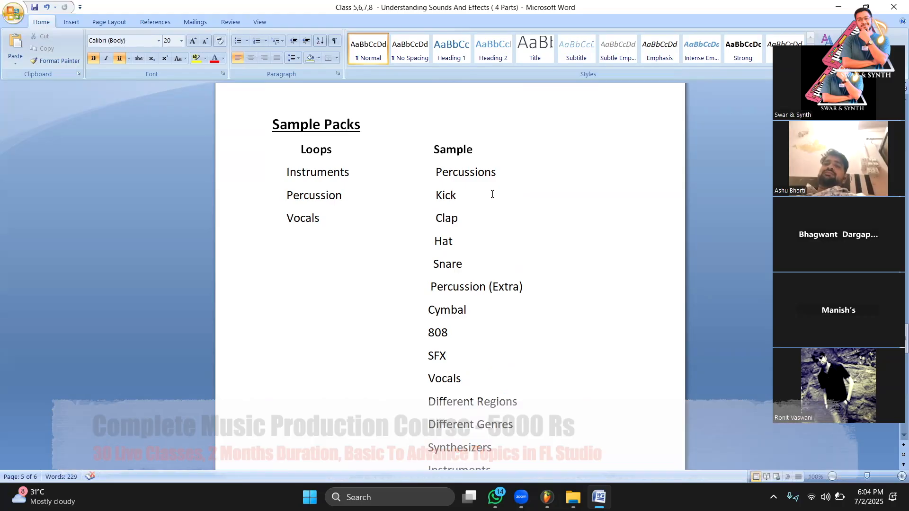
scroll(489, 192, "down", 2)
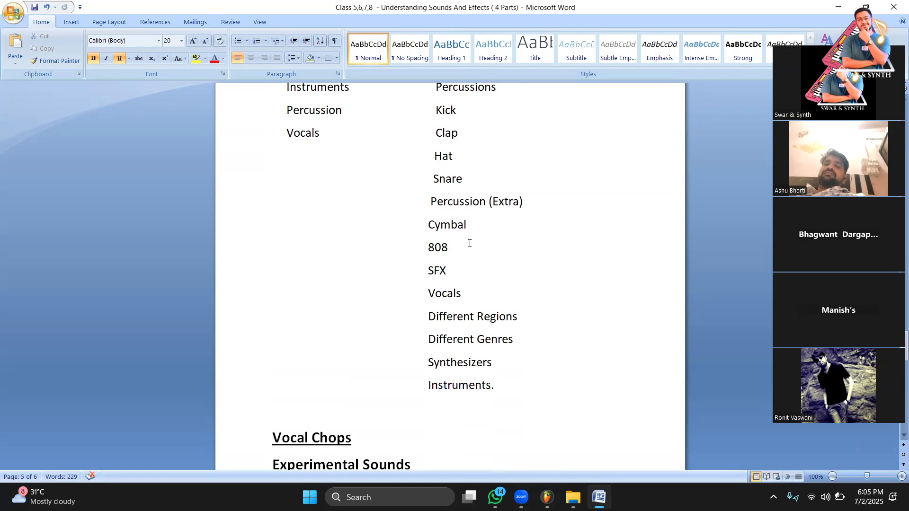
scroll(496, 284, "down", 2)
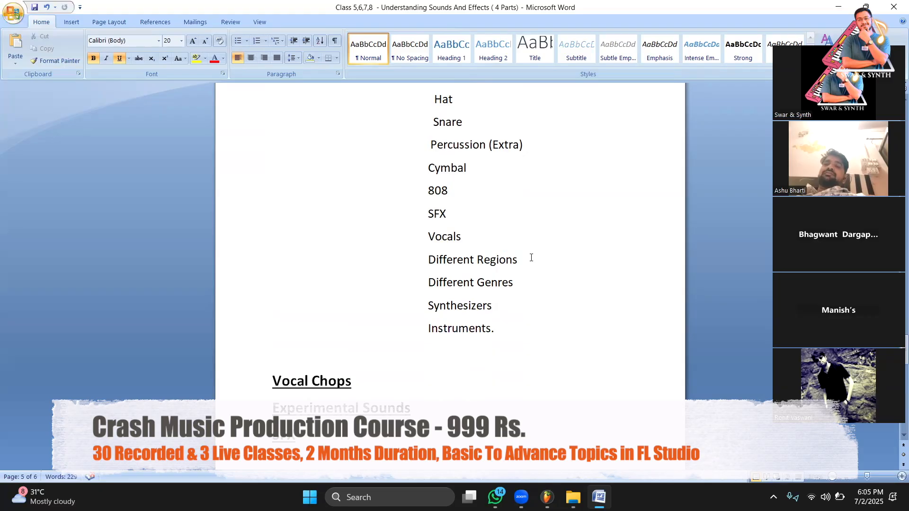
scroll(490, 274, "down", 7)
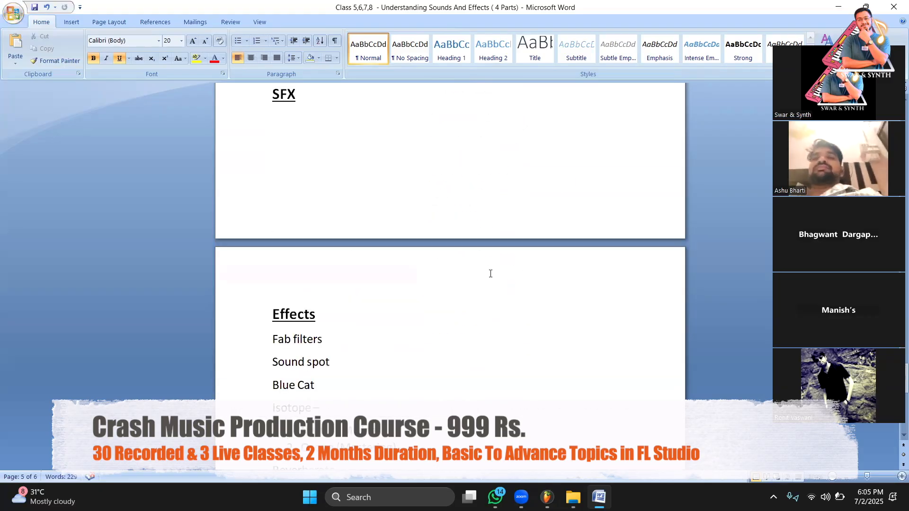
scroll(491, 274, "down", 2)
scroll(491, 272, "up", 9)
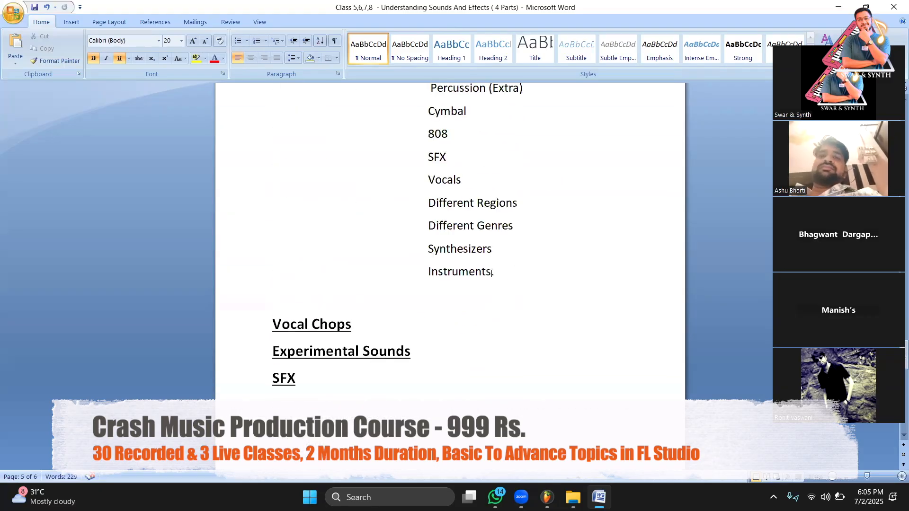
Switch to FL Studio and look inside the browser's Packs and Rendered folders
left_click(547, 497)
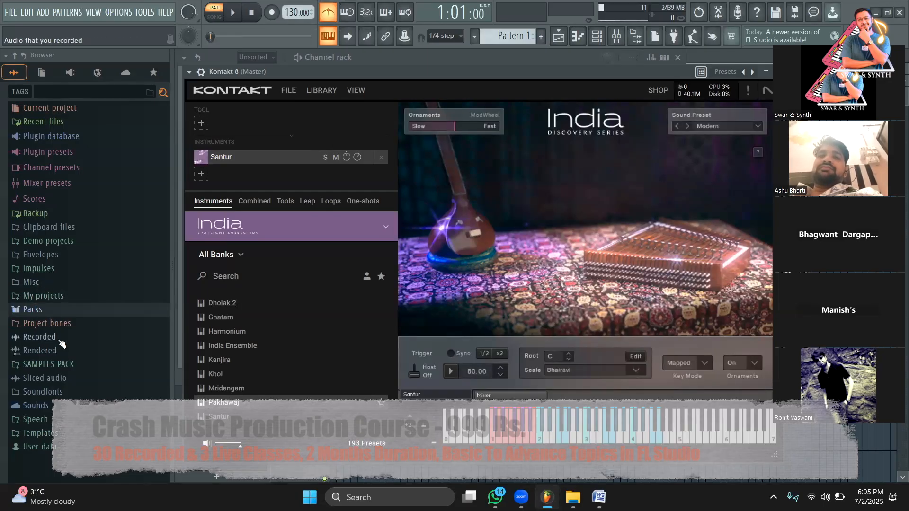
left_click(66, 309)
scroll(63, 314, "down", 5)
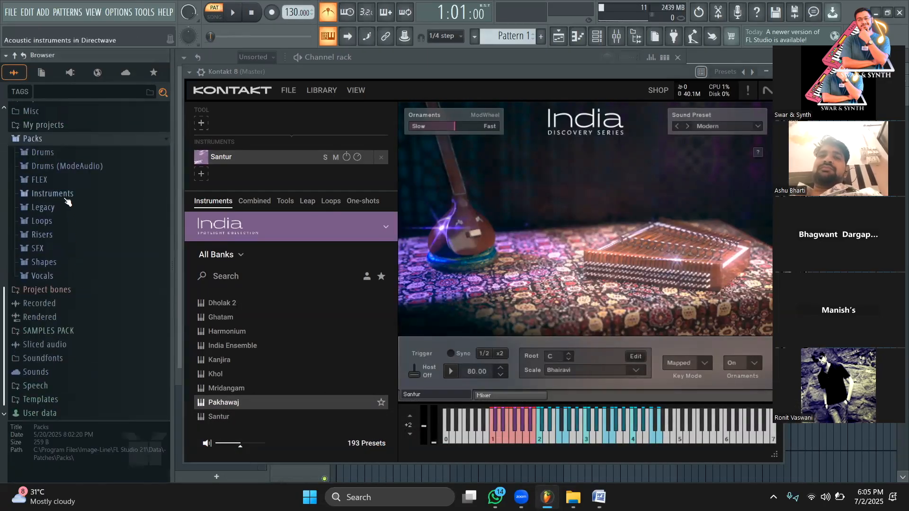
left_click(75, 321)
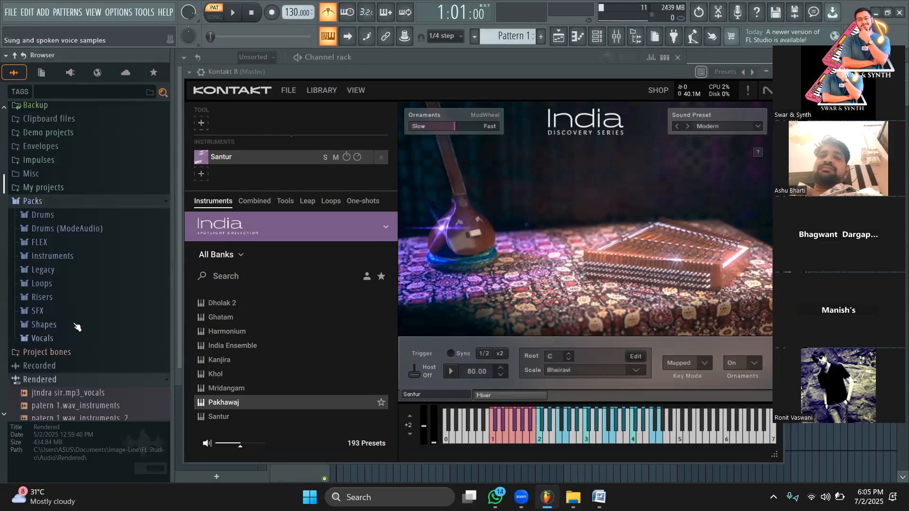
left_click(66, 245)
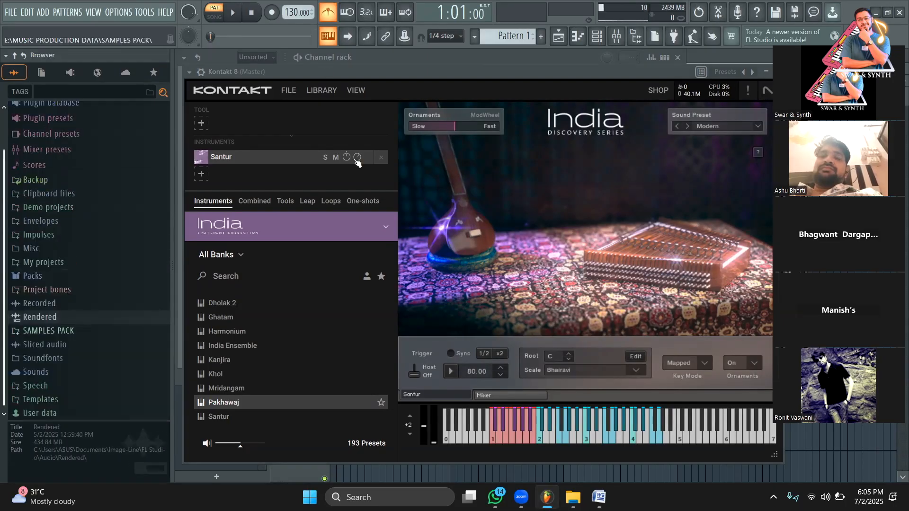
Bring the Channel rack forward and preview the 180 BPM loop from Full Drum Loops in the Cymatics - Posty Hip Hop Sample Pack
scroll(102, 258, "down", 10)
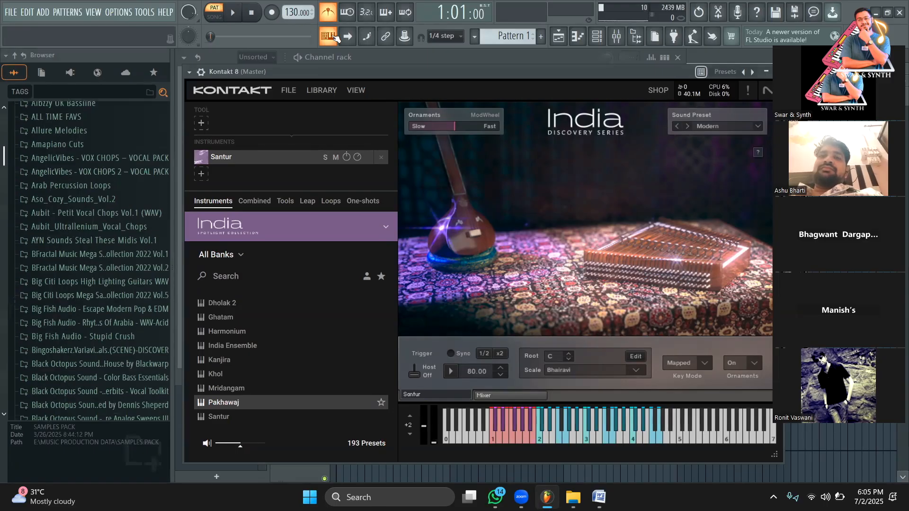
left_click(224, 55)
scroll(130, 204, "down", 15)
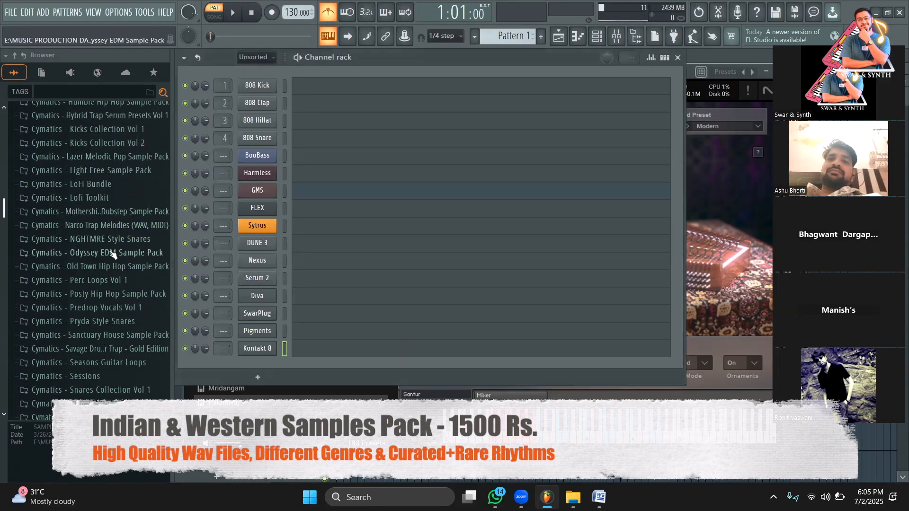
left_click(109, 294)
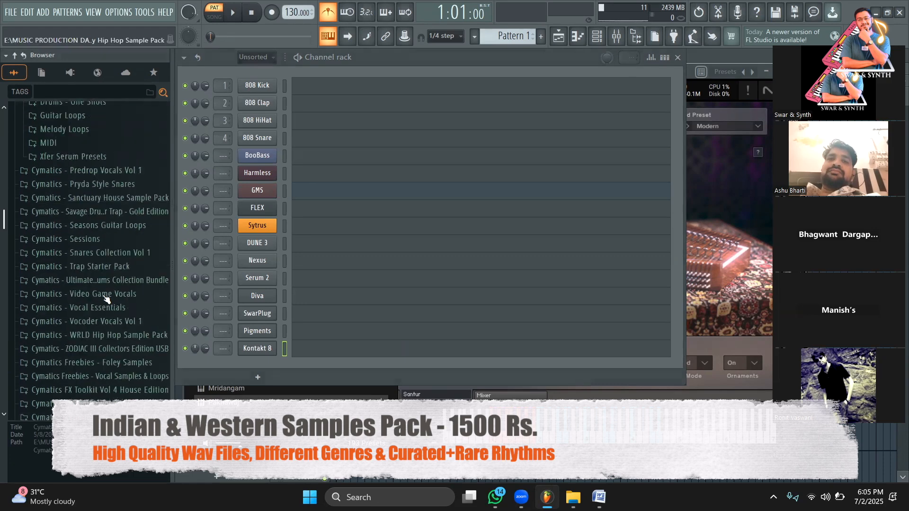
scroll(97, 213, "up", 2)
left_click(94, 229)
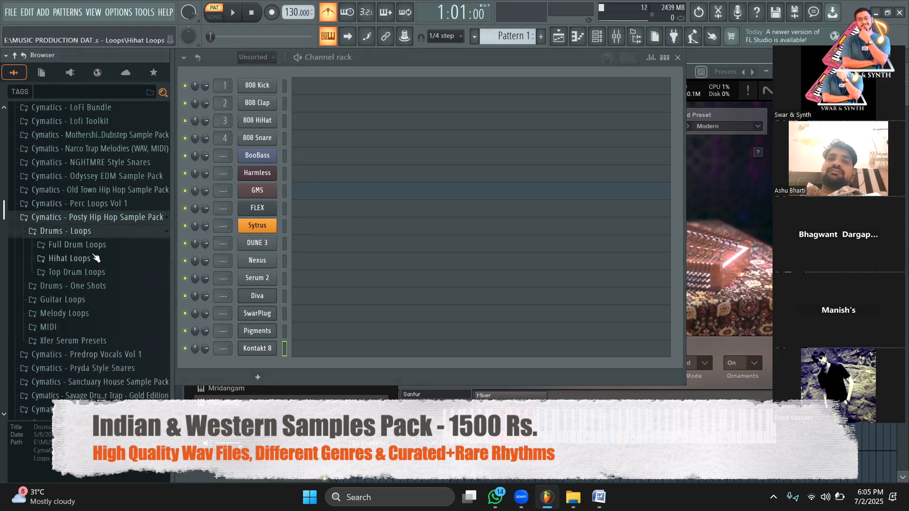
left_click(94, 250)
left_click(96, 270)
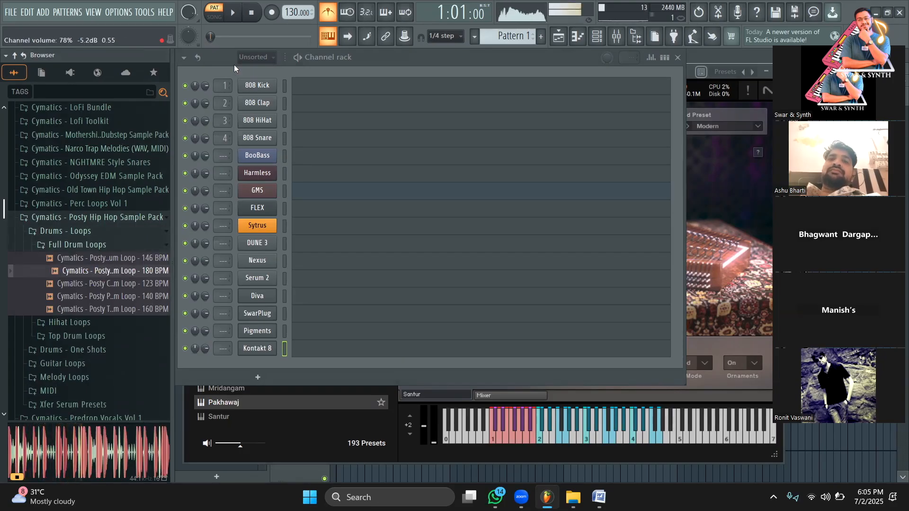
Browse back through the SAMPLES PACK folder and expand INDIAN Percussions inside ALL TIME FAVS
scroll(47, 218, "up", 10)
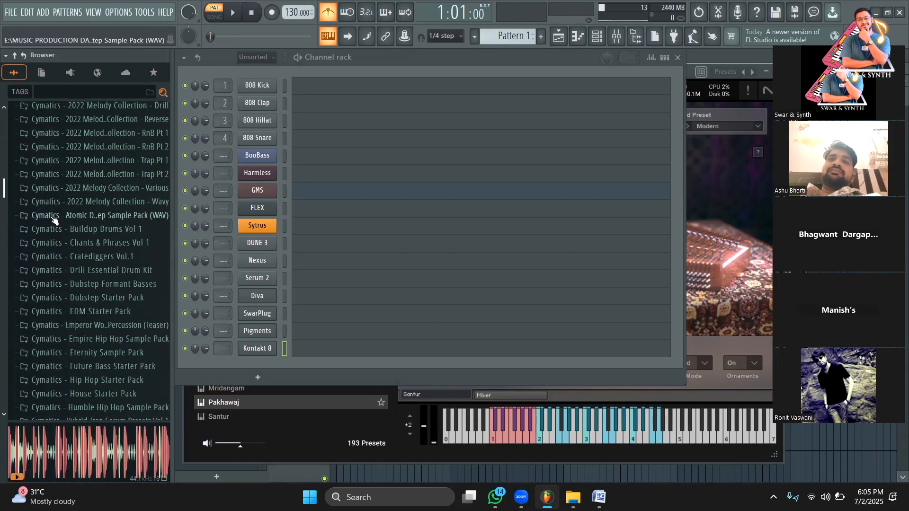
scroll(53, 220, "up", 8)
scroll(55, 215, "down", 9)
scroll(59, 218, "up", 6)
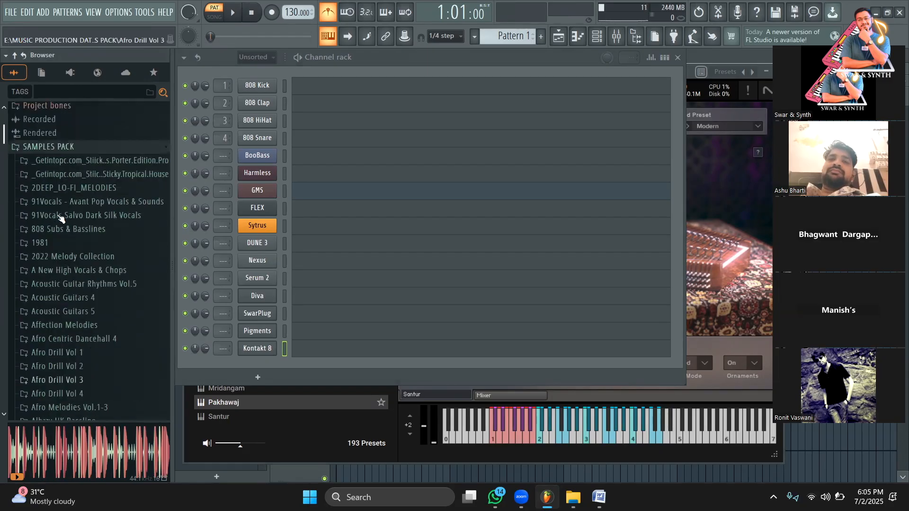
scroll(61, 234, "down", 9)
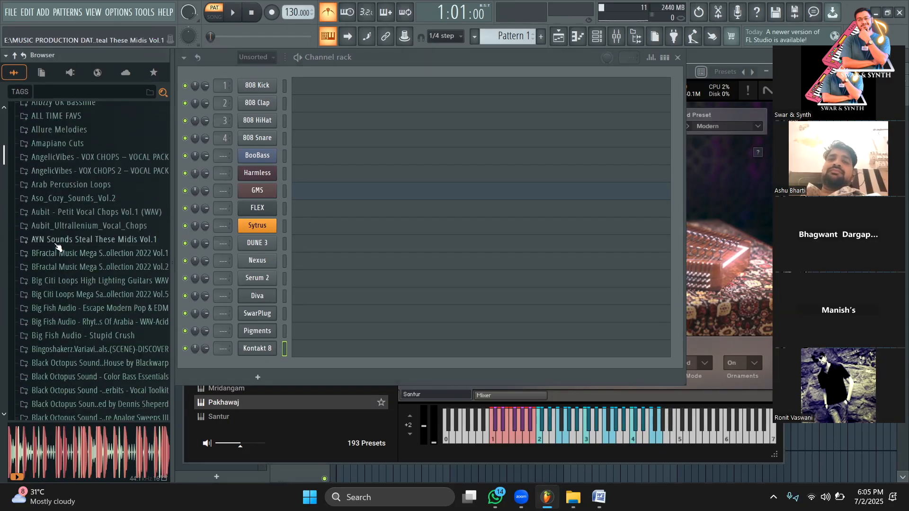
scroll(62, 234, "up", 3)
left_click(62, 192)
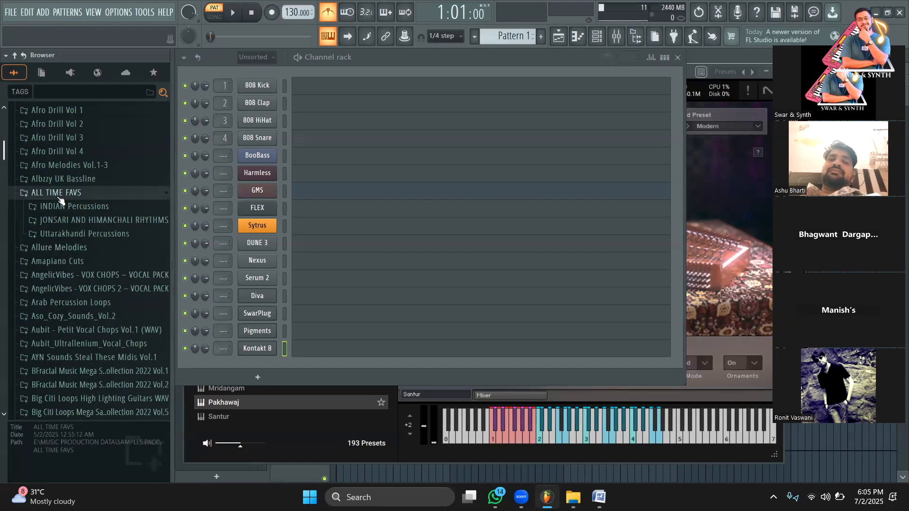
left_click(88, 206)
scroll(92, 228, "down", 4)
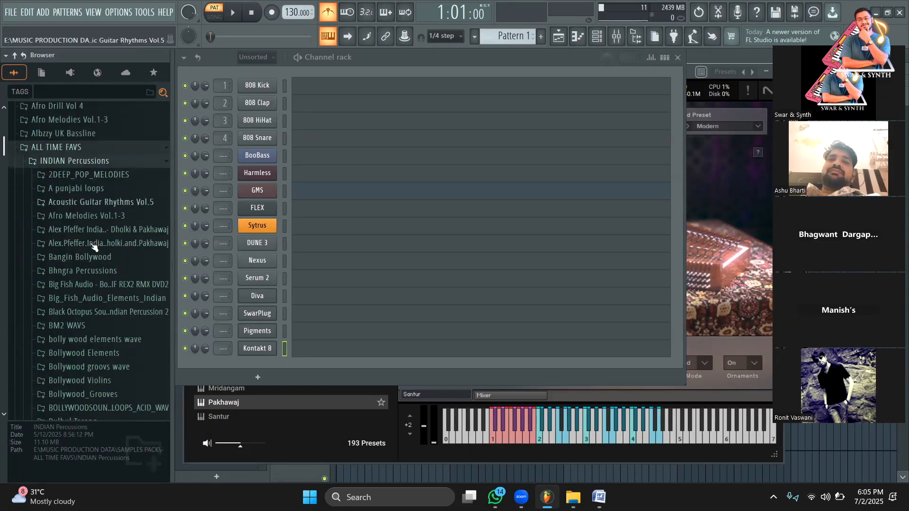
Expand the nested Bangin Bollywood folders and open One_Shots_Bank_B and One_Shots_Bank_A
left_click(80, 148)
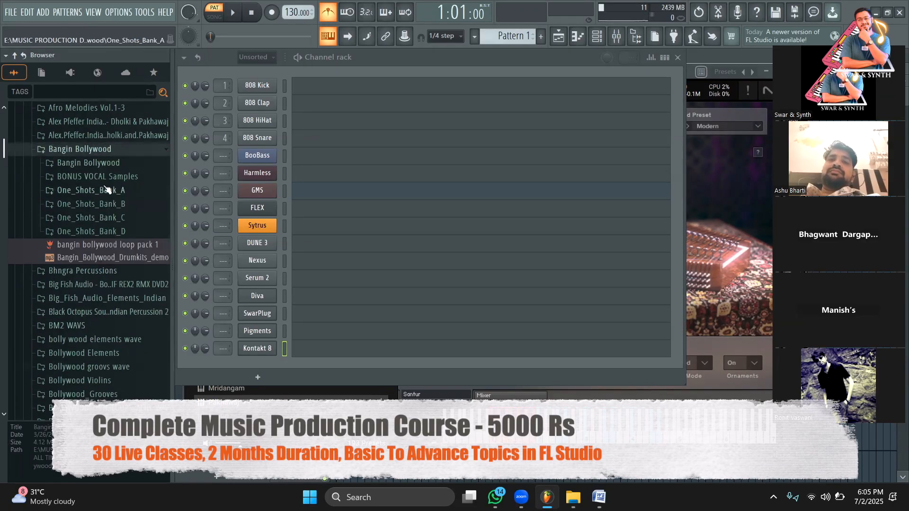
left_click(105, 164)
left_click(99, 204)
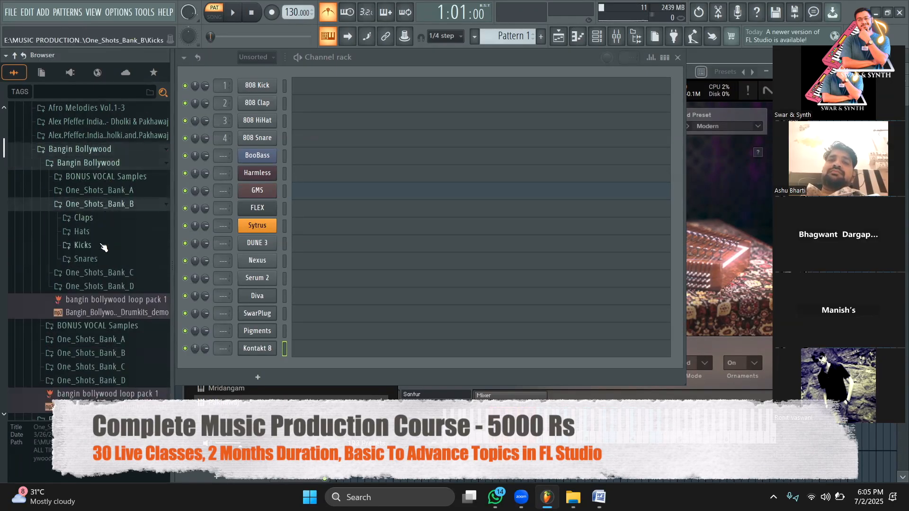
left_click(105, 191)
Audition a range of BB_India one-shots throughout One_Shots_Bank_A, from BB_India_02 to BB_India_48
left_click(101, 229)
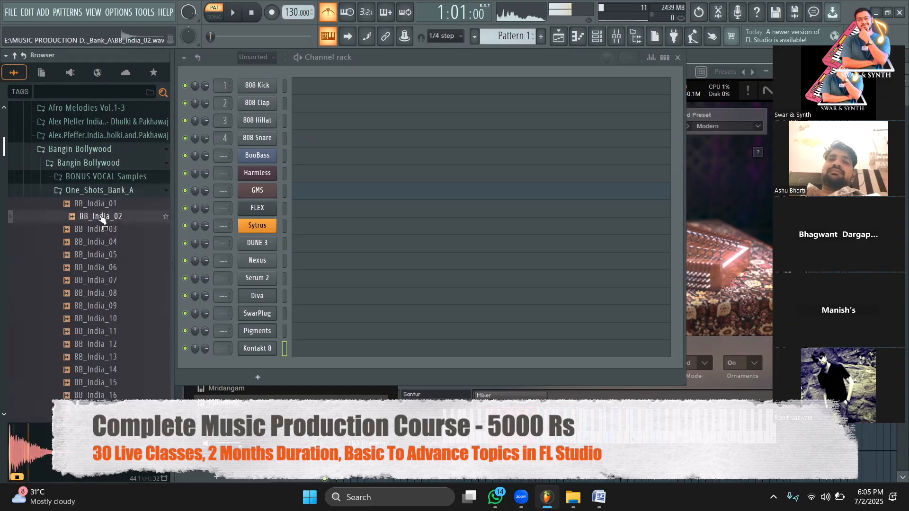
left_click(108, 254)
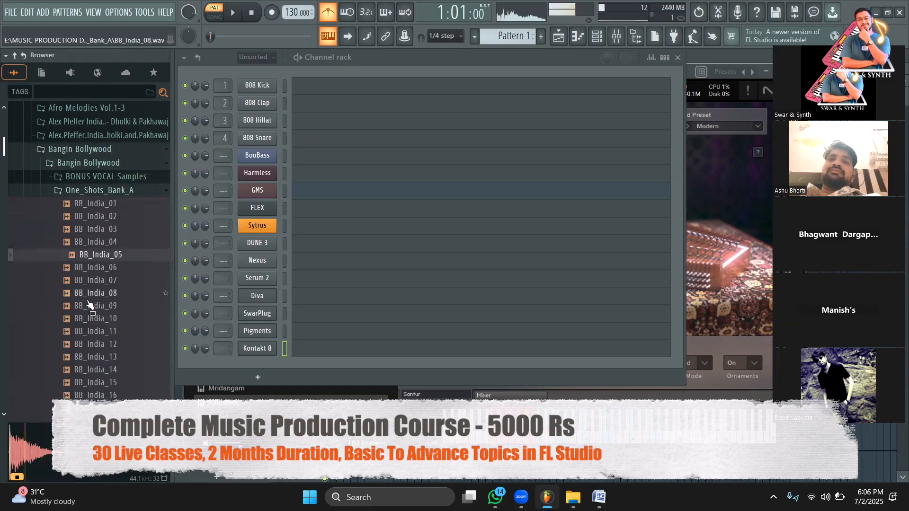
left_click(90, 306)
scroll(105, 284, "down", 4)
left_click(105, 241)
left_click(101, 217)
left_click(101, 190)
left_click(101, 180)
left_click(100, 243)
left_click(100, 280)
scroll(100, 279, "down", 1)
scroll(99, 279, "down", 7)
left_click(100, 193)
left_click(100, 230)
left_click(99, 243)
left_click(97, 268)
left_click(99, 281)
left_click(98, 293)
left_click(94, 317)
left_click(96, 330)
left_click(95, 342)
scroll(97, 331, "down", 7)
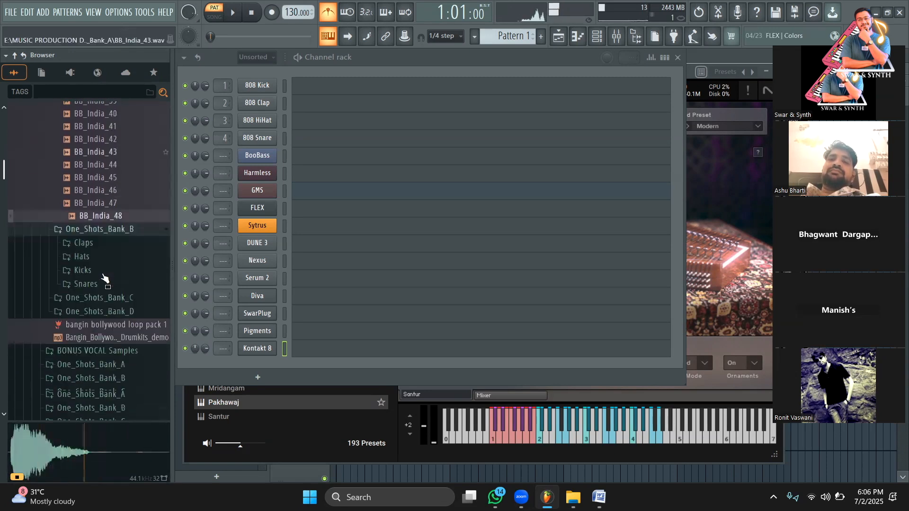
Open the Kicks folder in One_Shots_Bank_B and audition several BB_Kicks samples, including BB_Kicks_11 and BB_Kicks_20
left_click(106, 204)
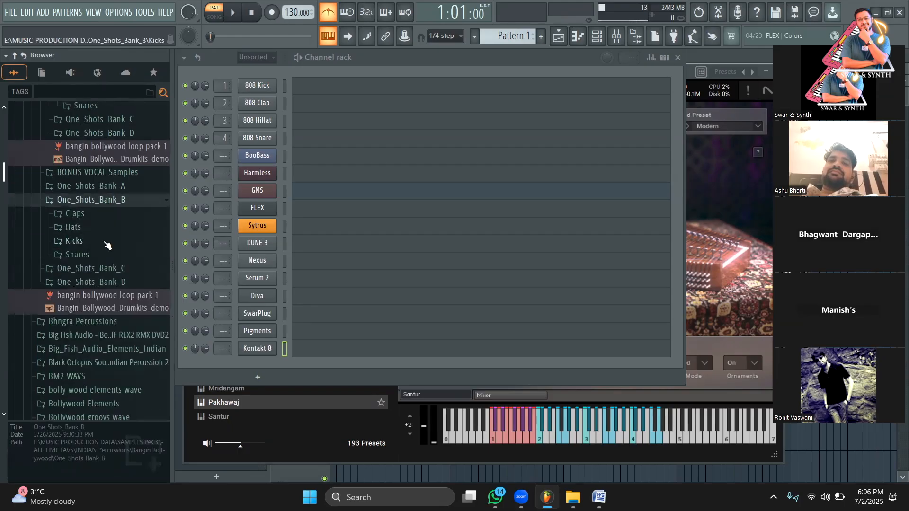
left_click(74, 241)
left_click(95, 291)
left_click(94, 319)
left_click(93, 380)
scroll(90, 374, "down", 6)
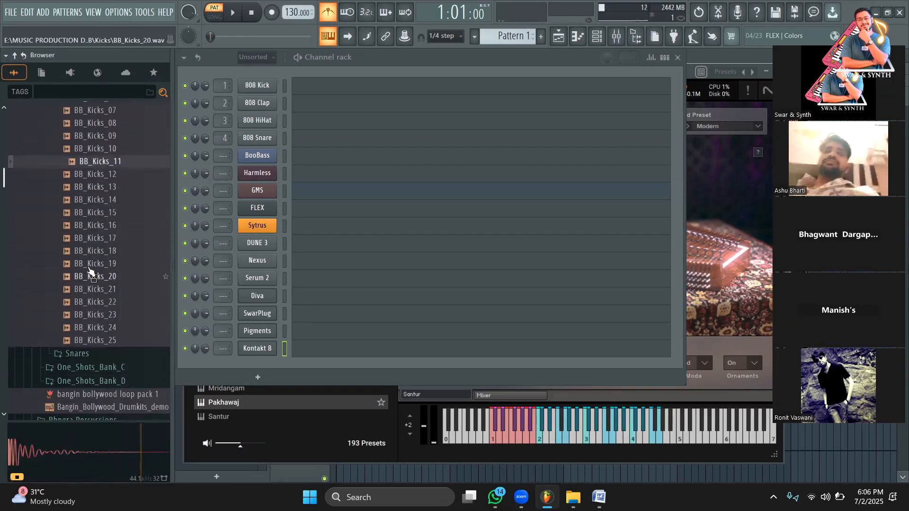
left_click(91, 229)
left_click(91, 241)
left_click(90, 254)
left_click(88, 268)
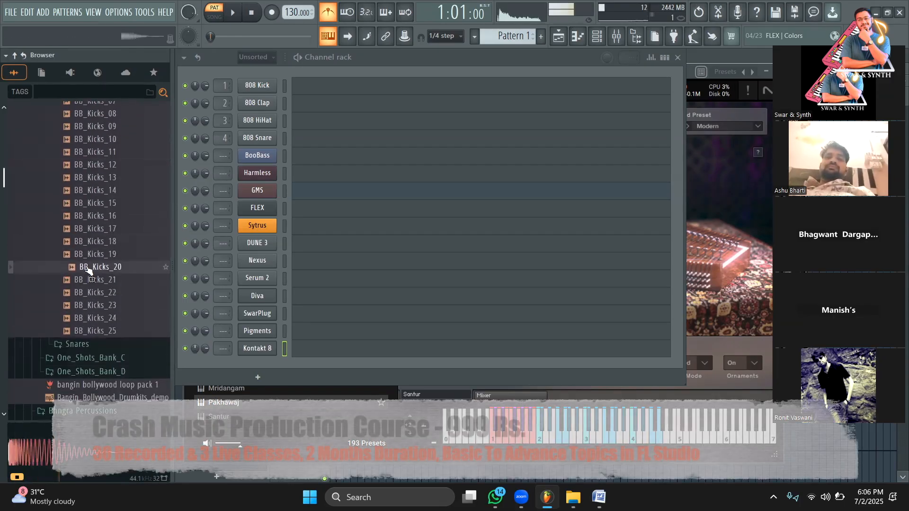
Open 009 bollyhood beats 075bpm in the Big Fish Audio REX2 RMX pack and preview its perc mix no duff and dholak loops
scroll(88, 256, "down", 6)
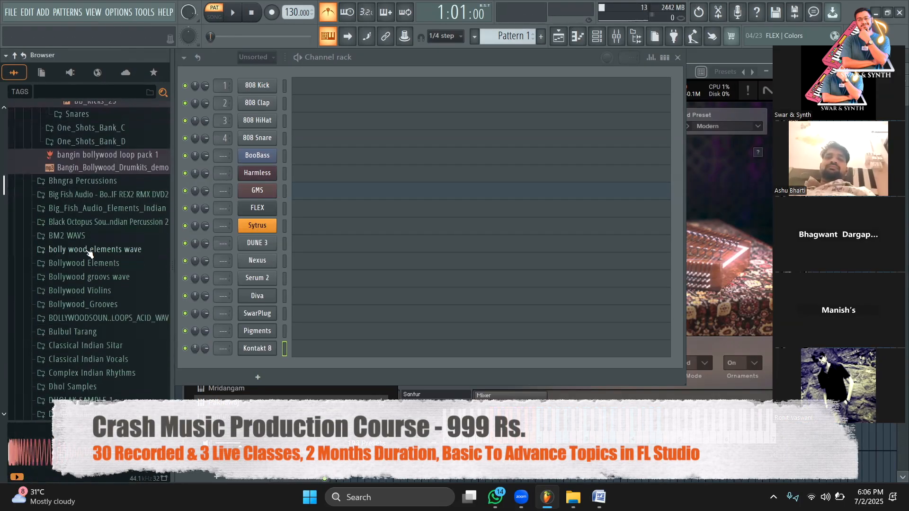
left_click(91, 195)
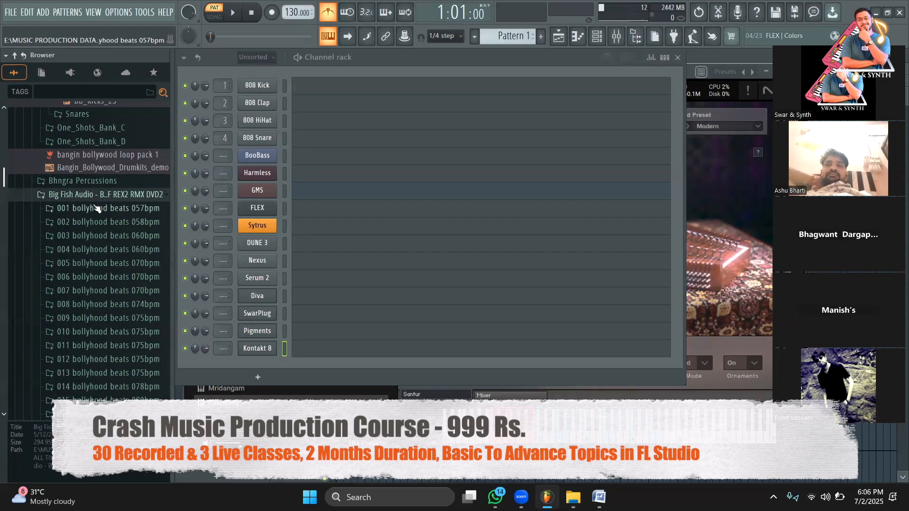
scroll(99, 199, "down", 4)
left_click(105, 165)
left_click(107, 191)
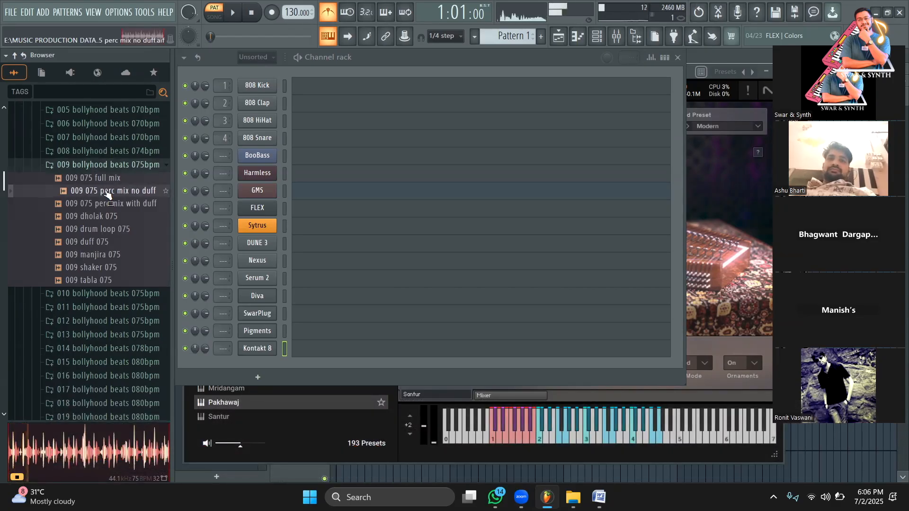
left_click(102, 216)
scroll(101, 217, "down", 5)
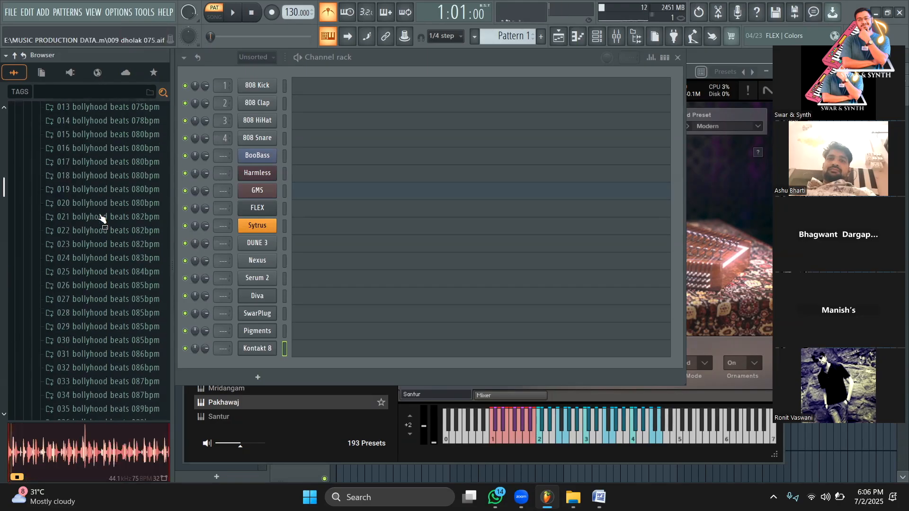
Preview the full mix of 020 bollyhood beats 080bpm and the perc mix no duff of 032 bollyhood beats 086bpm
left_click(102, 200)
left_click(112, 215)
scroll(112, 216, "down", 2)
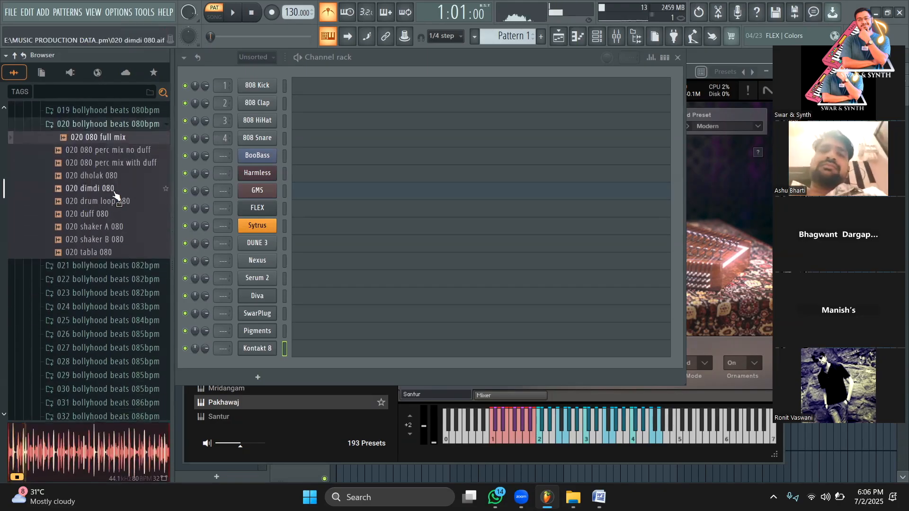
scroll(115, 194, "down", 3)
left_click(117, 186)
left_click(116, 212)
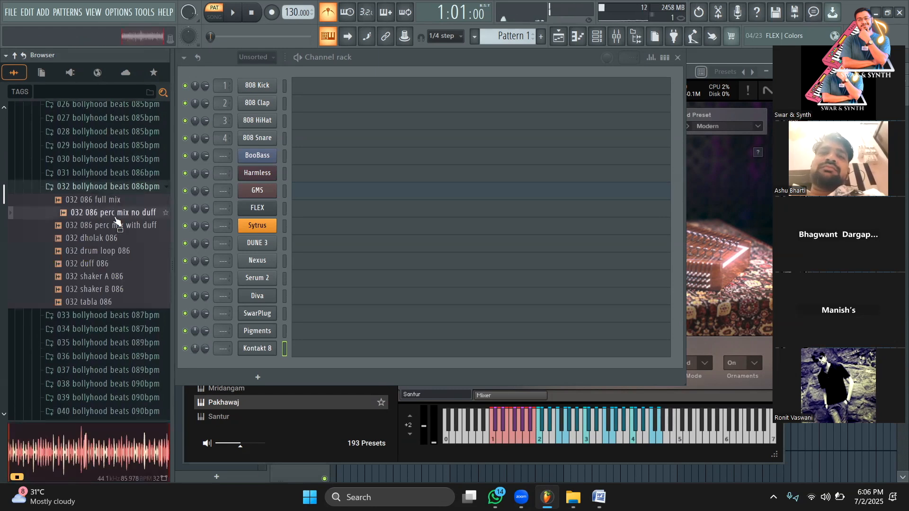
Audition the perc mix with duff, dholak and duff loops of 032 bollyhood beats 086bpm
left_click(113, 226)
left_click(94, 238)
left_click(97, 266)
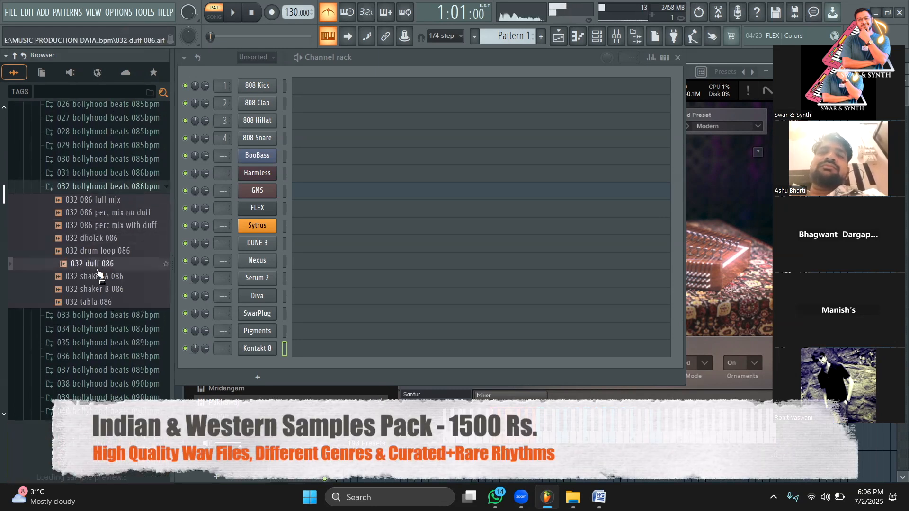
Preview the full mix and perc mix no duff of 042 bollyhood beats 091bpm, and stop playback
scroll(97, 267, "down", 5)
left_click(96, 210)
left_click(95, 225)
left_click(97, 235)
left_click(251, 13)
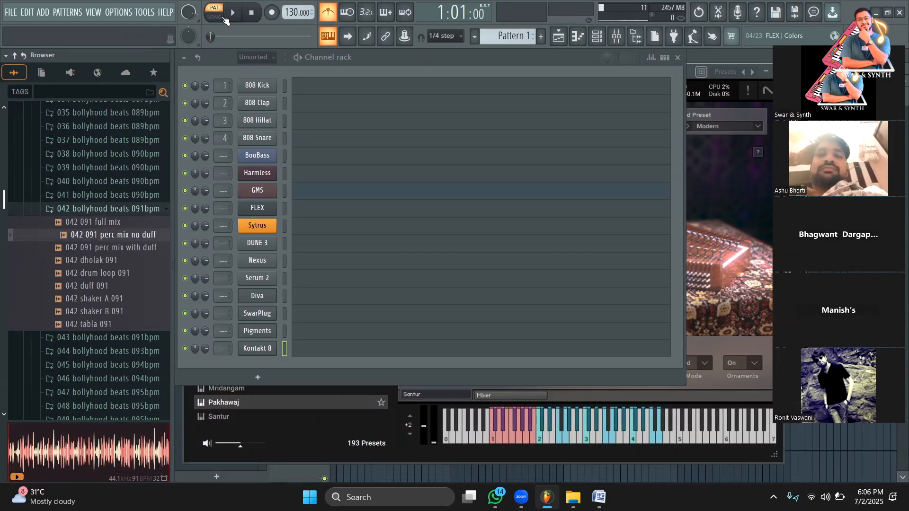
Search the sample browser for edm
left_click(84, 93)
type("ed")
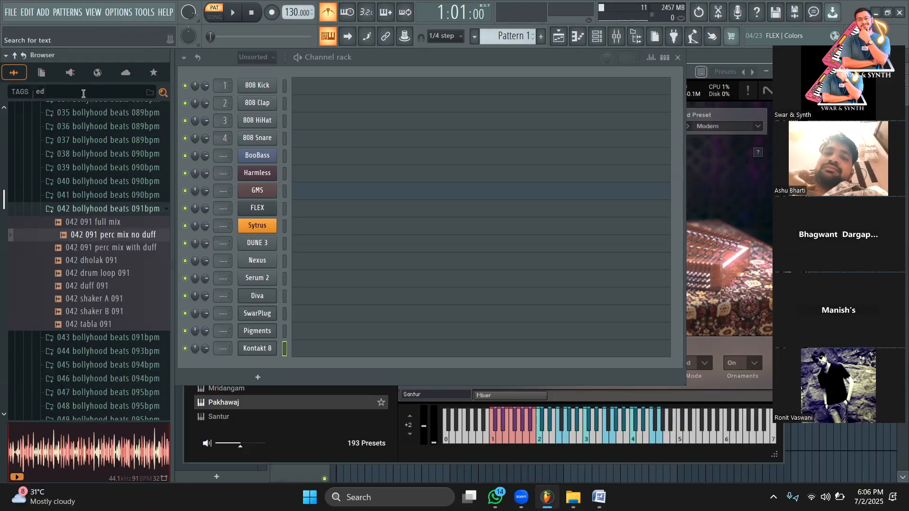
type("m")
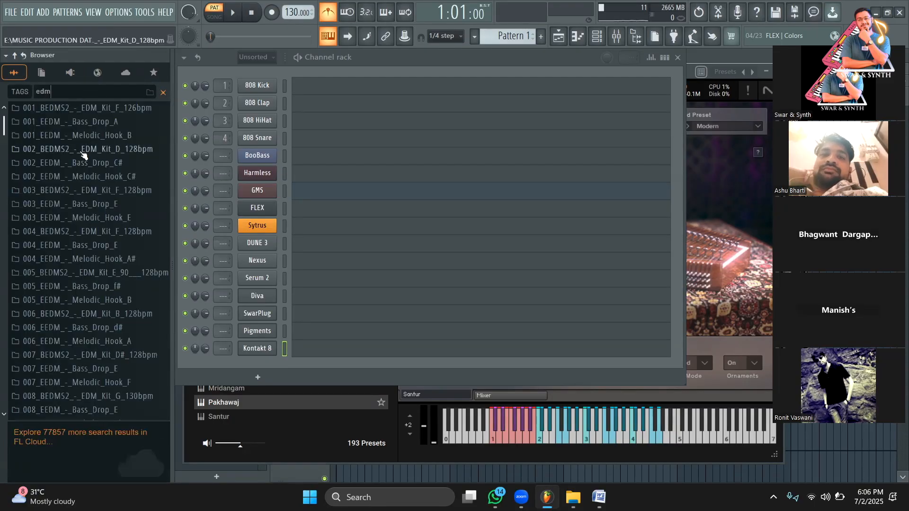
Open the 001_EEDM_-_Melodic_Hook_B folder and preview its samples, including the synth loop
left_click(82, 136)
left_click(90, 164)
scroll(103, 188, "down", 2)
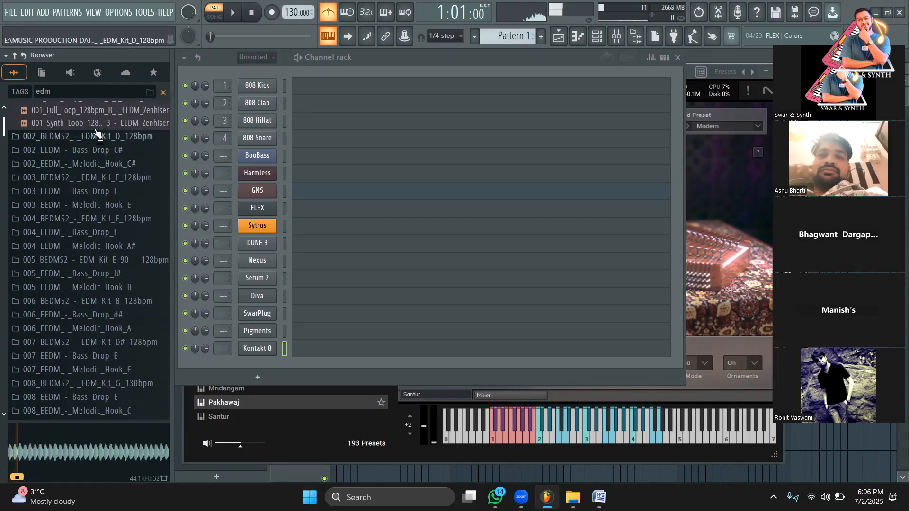
left_click(95, 126)
Open 007_EEDM_-_Bass_Drop_E and preview its full drop and upriser drop samples
scroll(93, 175, "down", 4)
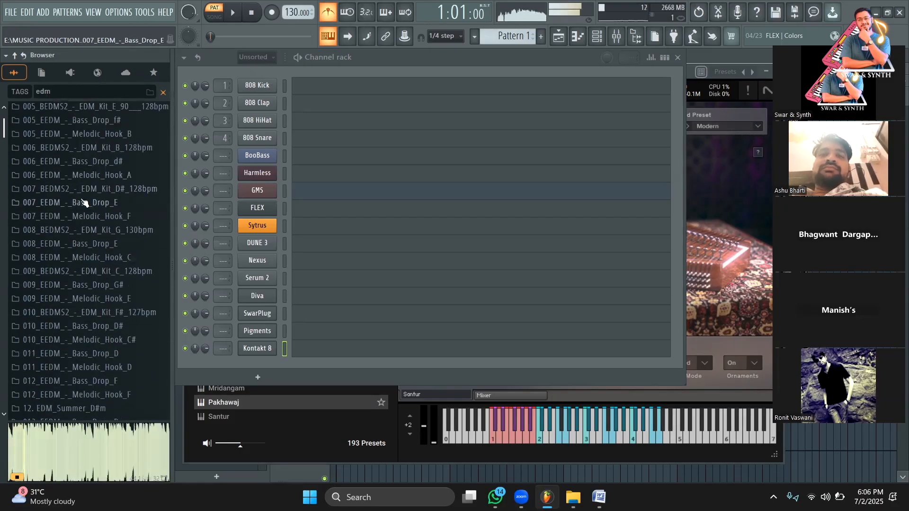
left_click(84, 203)
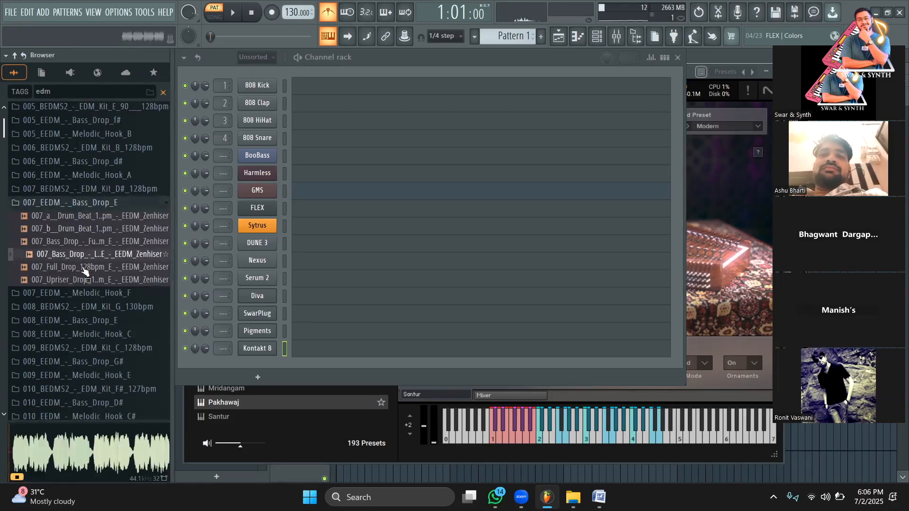
left_click(86, 267)
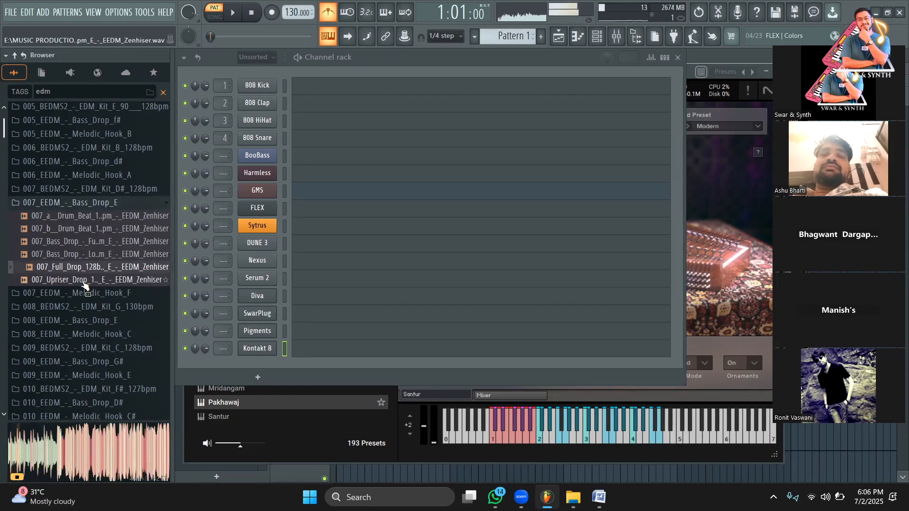
left_click(84, 280)
Open 011_EEDM_-_Melodic_Hook_D and preview its drum beat, full loop and synth loop
scroll(86, 281, "down", 5)
left_click(81, 228)
left_click(76, 239)
left_click(90, 266)
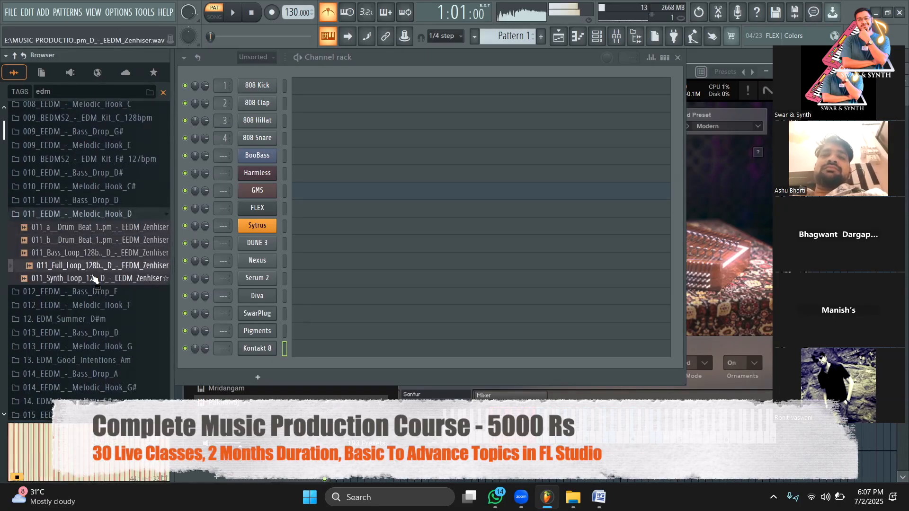
left_click(94, 279)
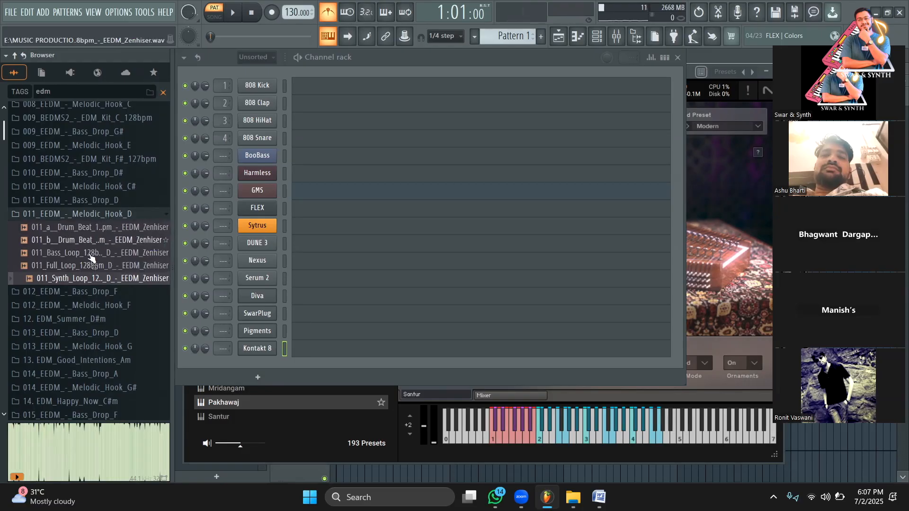
Look through the remaining EDM folders and replace the browser search with guitar
mouse_move(547, 497)
scroll(90, 317, "down", 15)
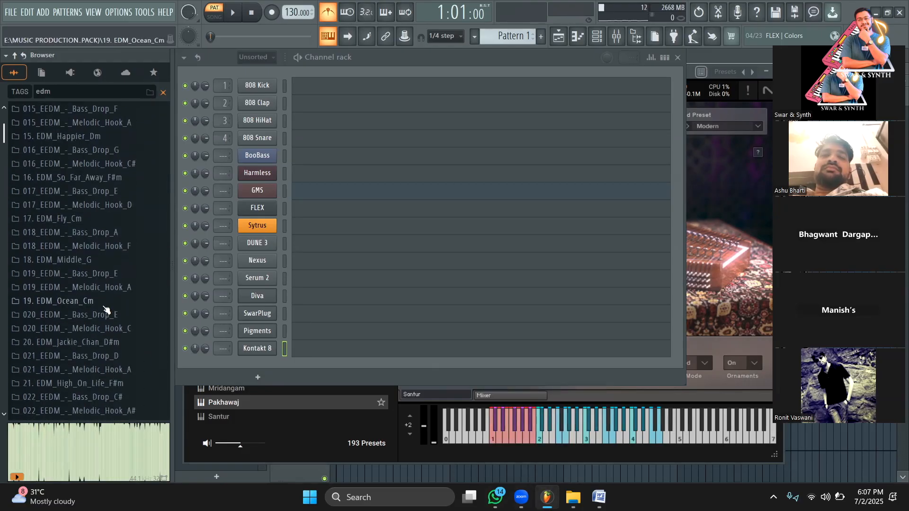
left_click_drag(135, 91, 11, 86)
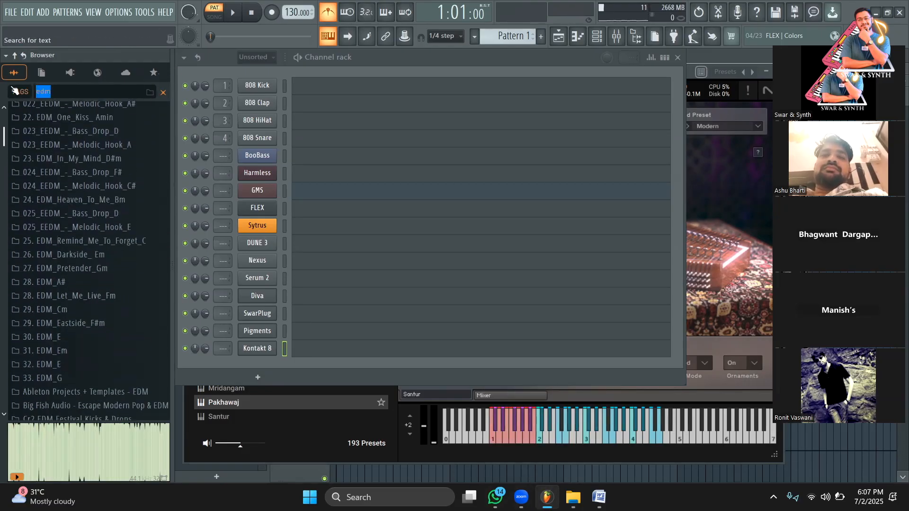
type("gu")
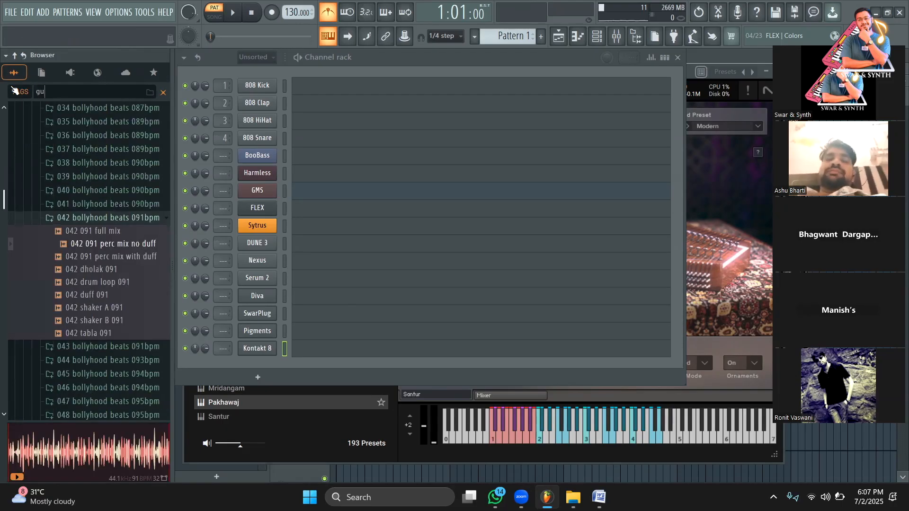
type("i")
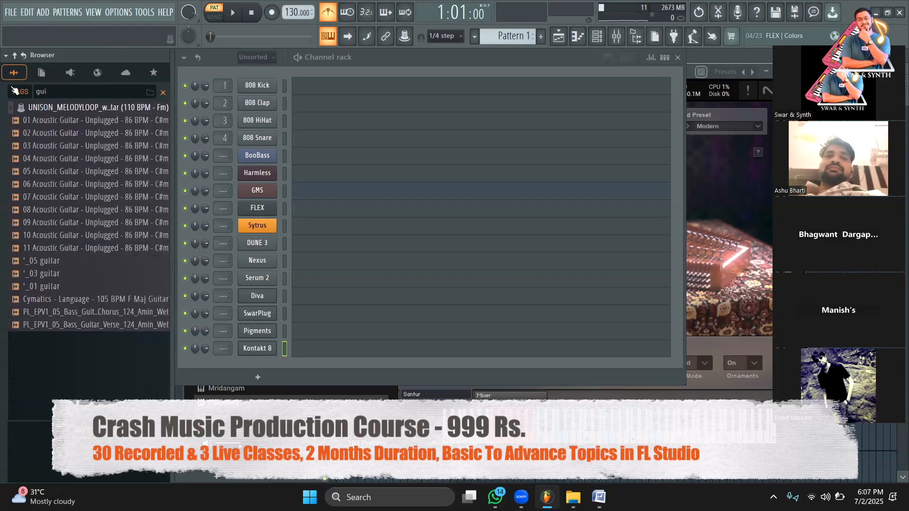
type("tar")
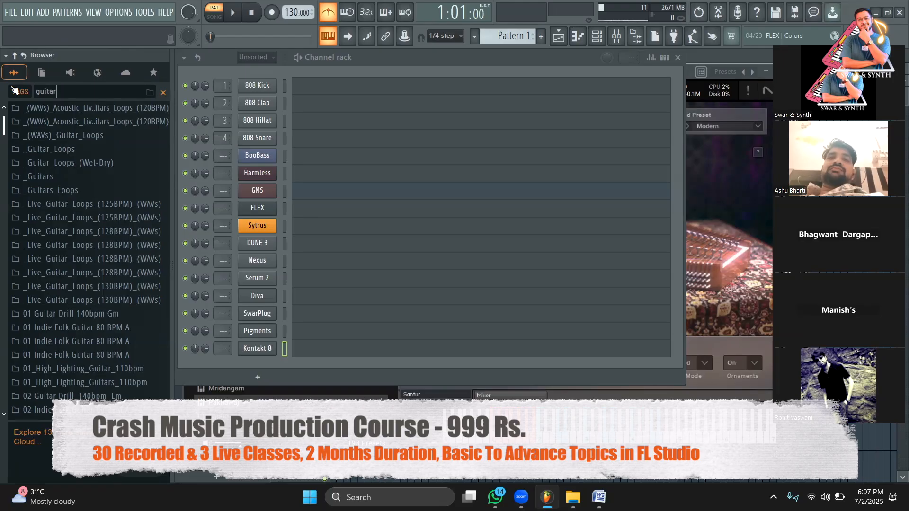
Open the _Loops folder inside _Guitars and audition NL_Guitar loops, including NL_Guitar_Saddle Up_128_Bbmin
left_click(37, 176)
left_click(37, 216)
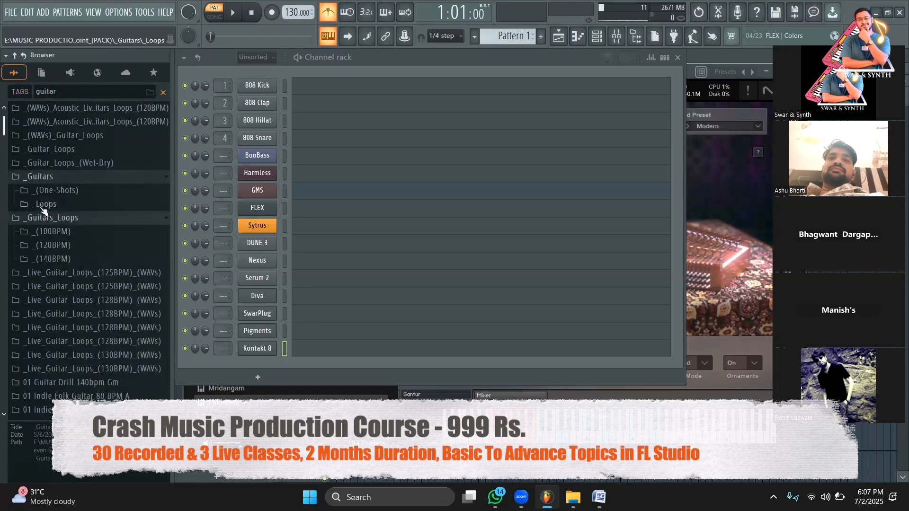
left_click(42, 206)
left_click(45, 231)
scroll(52, 227, "down", 4)
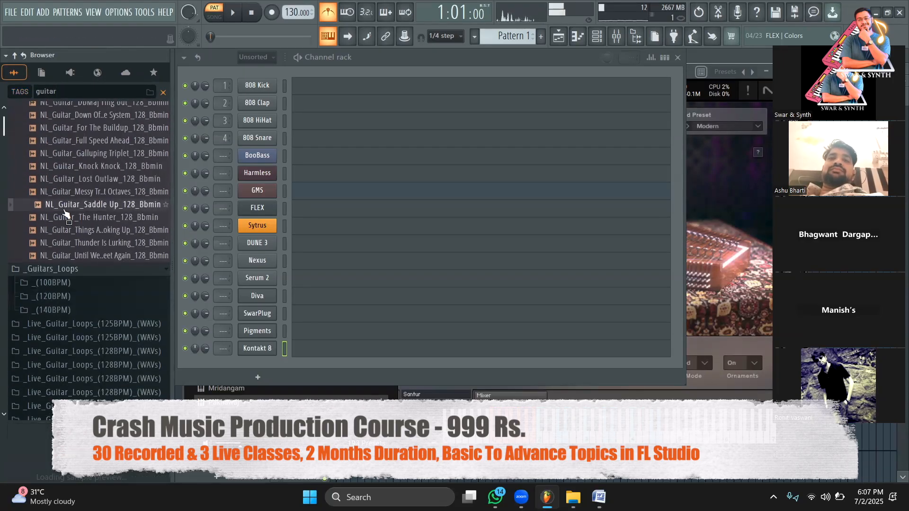
Open a _Live_Guitar_Loops_(128BPM)_(WAVs) folder and audition BWS_128bpm_Live Guitar_01, 02 and 05
scroll(61, 218, "down", 4)
left_click(65, 212)
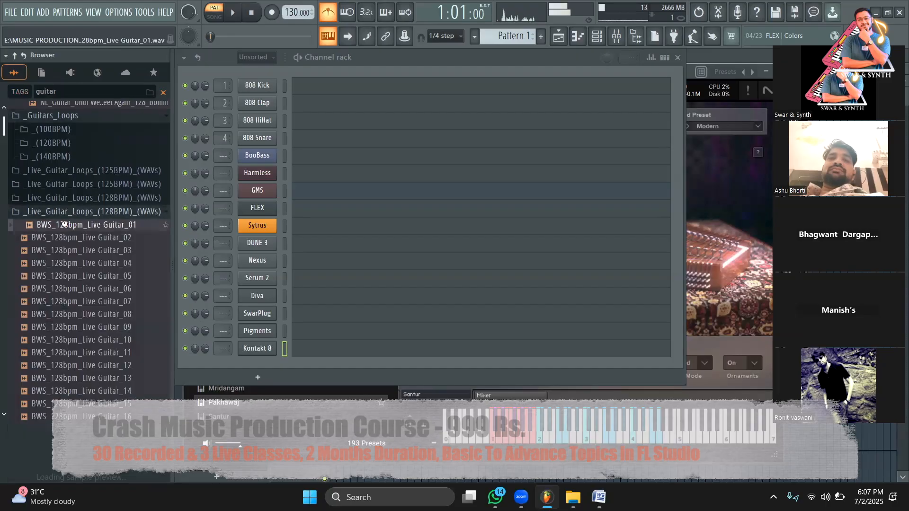
left_click(66, 238)
left_click(63, 275)
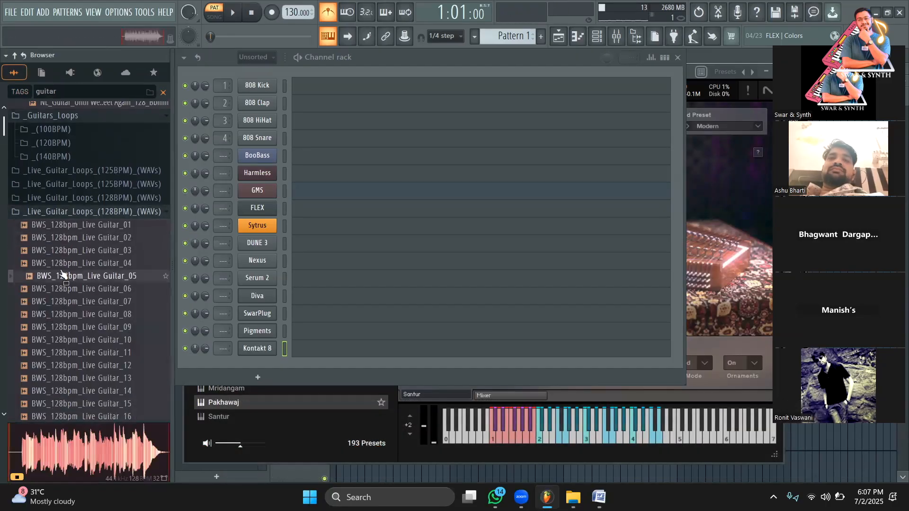
Open the nested folder in 01_High_Lighting_Guitar_110bpm and preview Bass swoop_bip, Bass_bip and PAD1_bip
scroll(63, 273, "down", 10)
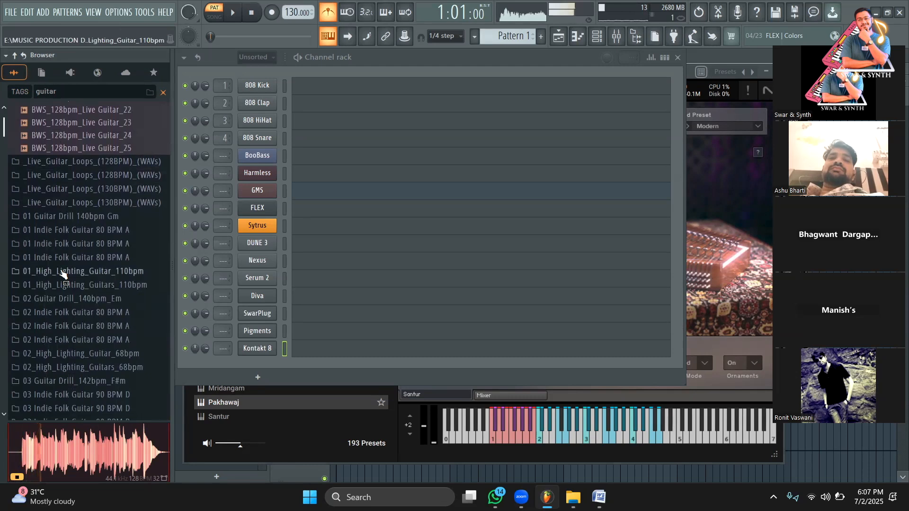
left_click(63, 271)
left_click(62, 285)
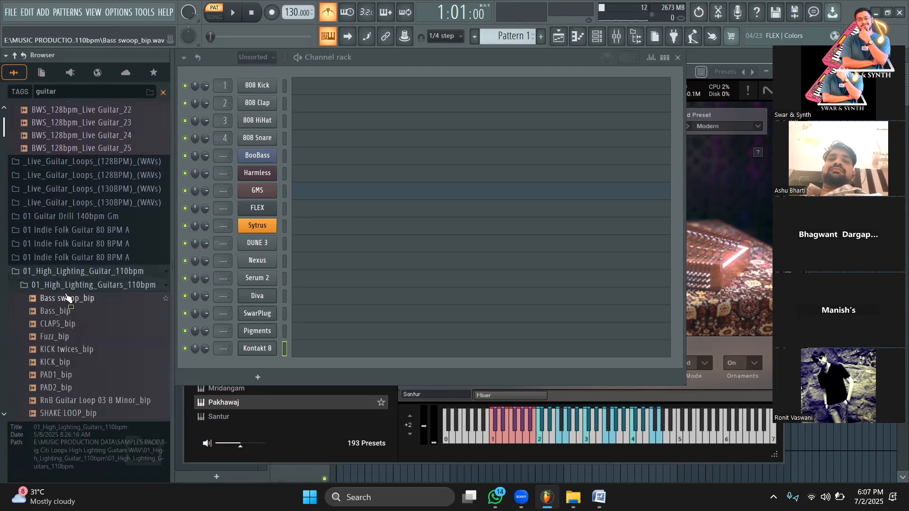
left_click(66, 297)
left_click(66, 313)
scroll(67, 314, "down", 2)
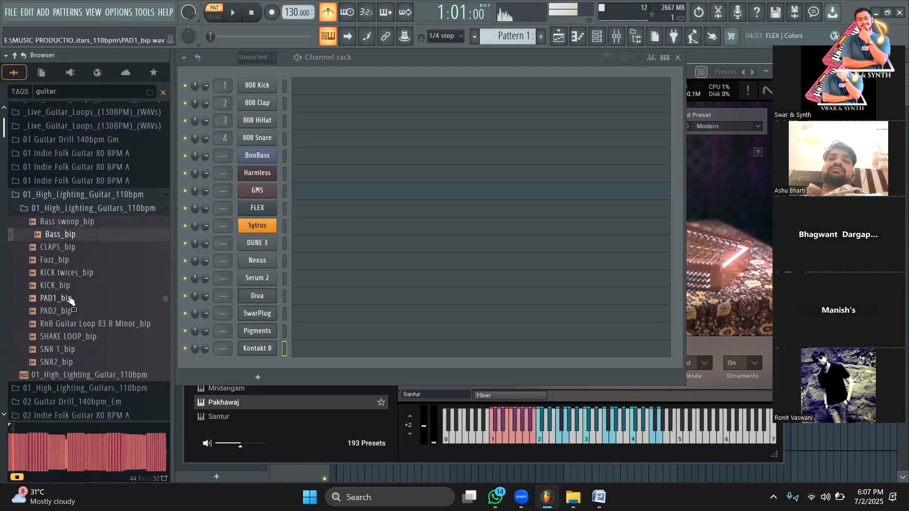
left_click(66, 299)
Expand 02 Indie Folk Guitar 80 BPM A and 02 Guitar Drill_140bpm_Em, and preview the drill kit's Drums 2 and Guitar loops
scroll(67, 299, "down", 4)
left_click(79, 263)
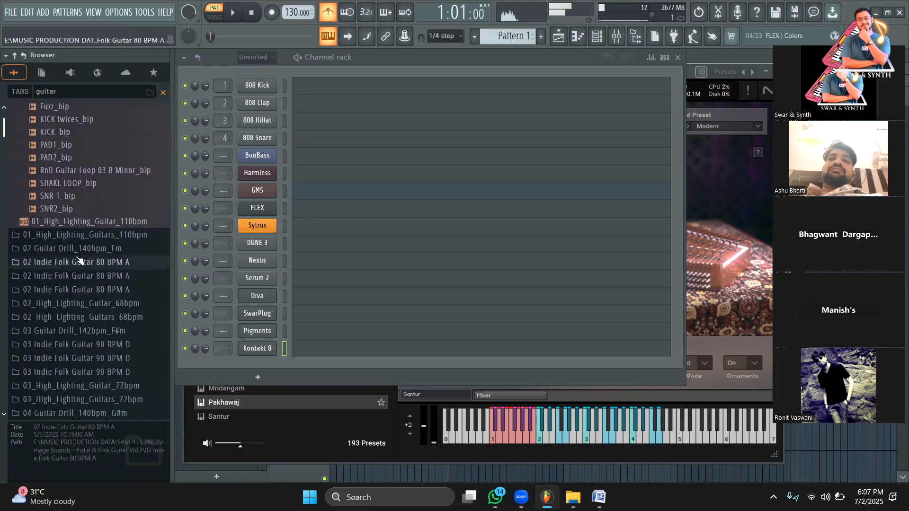
left_click(81, 251)
left_click(76, 288)
left_click(76, 313)
scroll(76, 314, "down", 5)
scroll(75, 315, "up", 5)
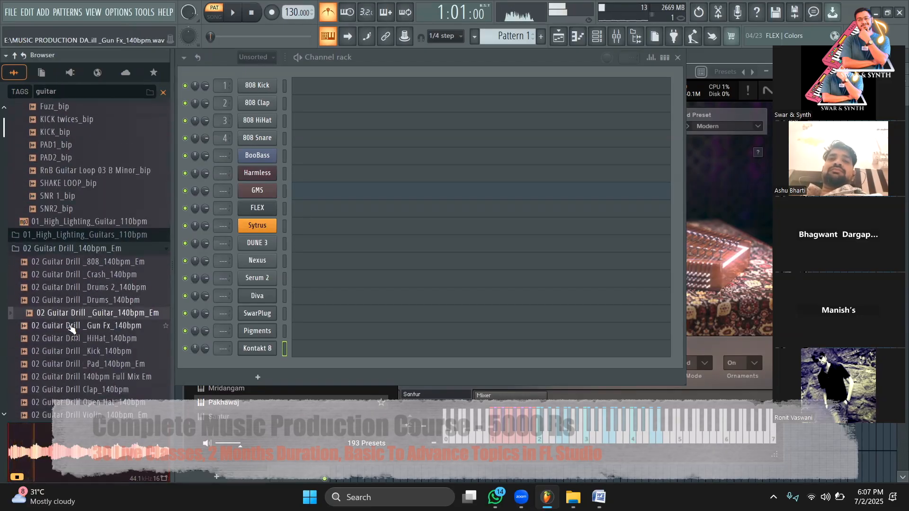
Audition electric guitar loops in 02 Indie Folk Guitar 80 BPM A, including 19 and 17 Electric Guitar
scroll(74, 313, "down", 6)
scroll(74, 313, "down", 6)
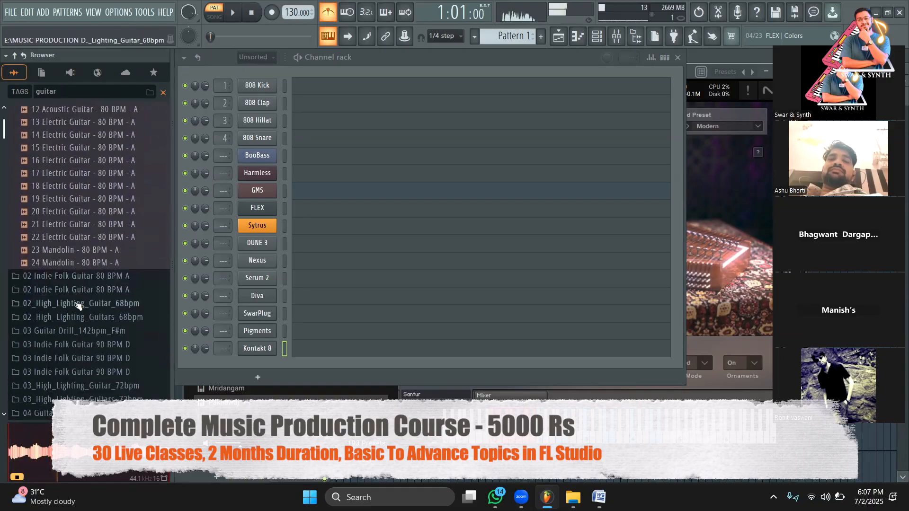
left_click(71, 224)
left_click(95, 198)
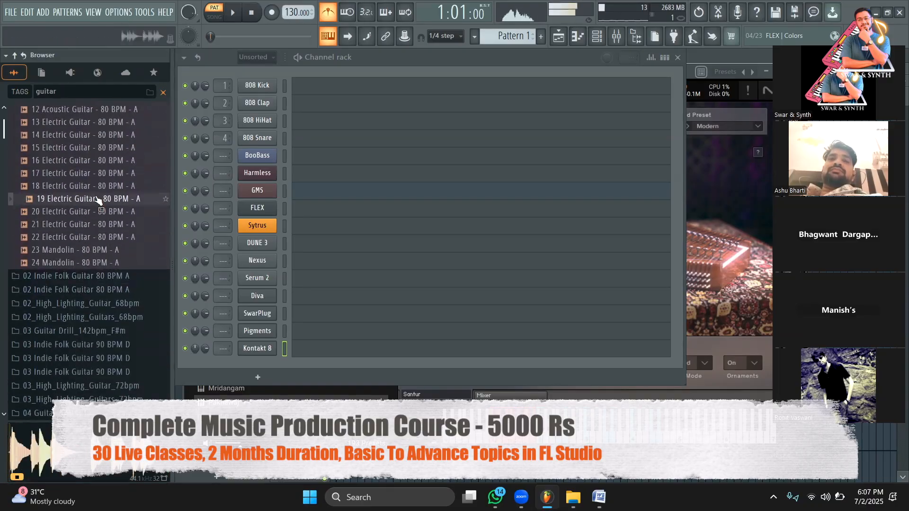
left_click(92, 173)
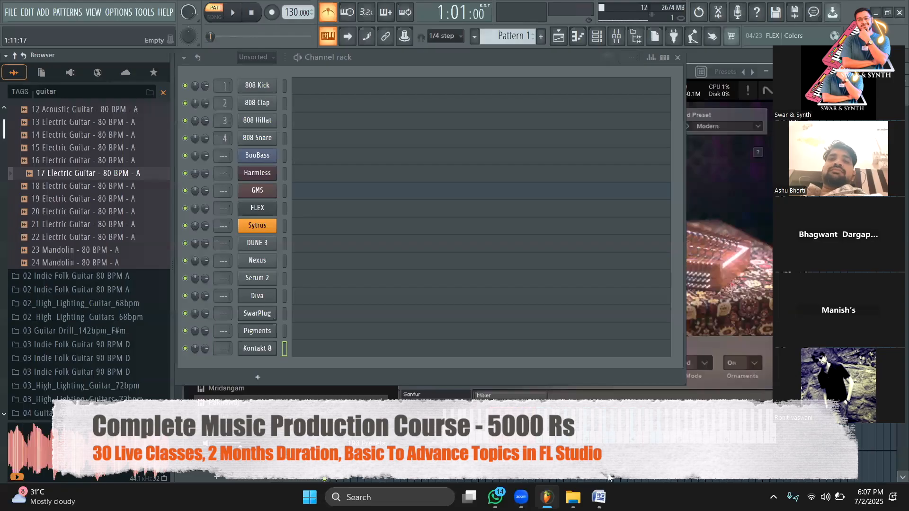
Switch to the Word class notes and review the Effects section, the loops and samples lists, and the Instruments (Synths) list
left_click(599, 497)
scroll(462, 342, "down", 8)
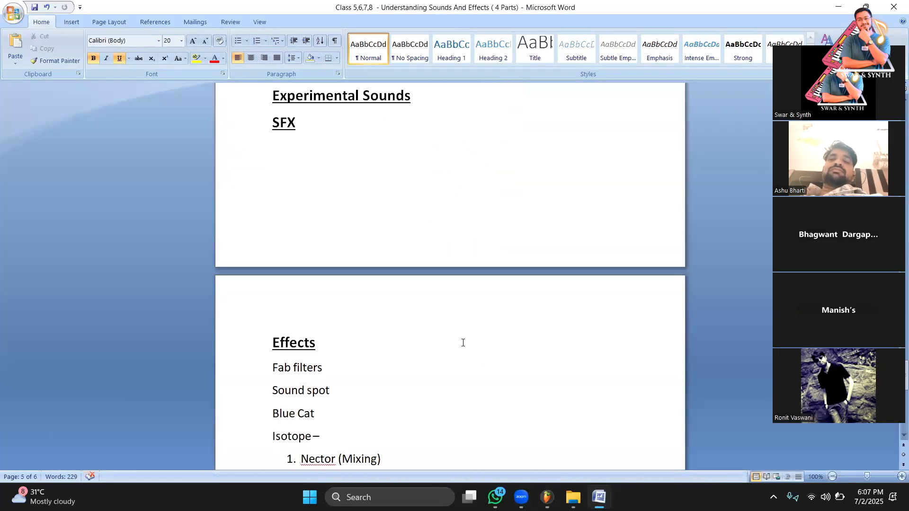
scroll(463, 343, "down", 7)
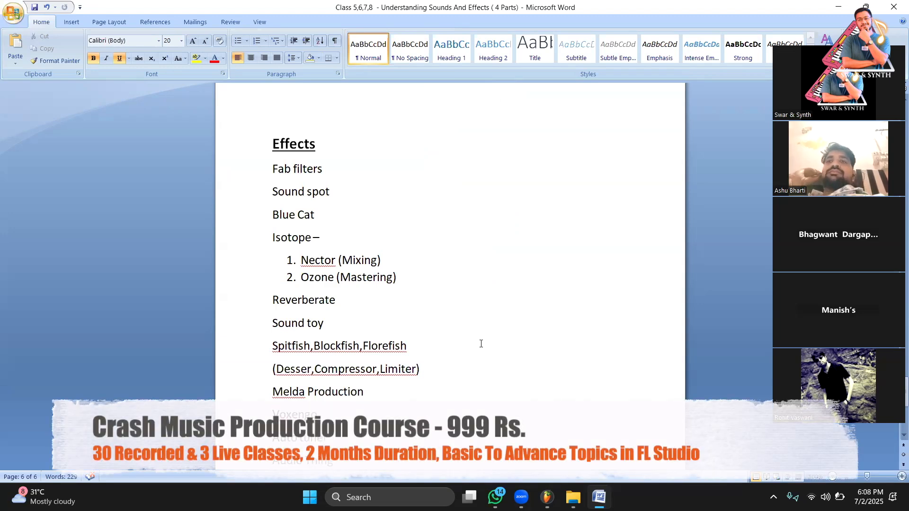
scroll(481, 344, "up", 20)
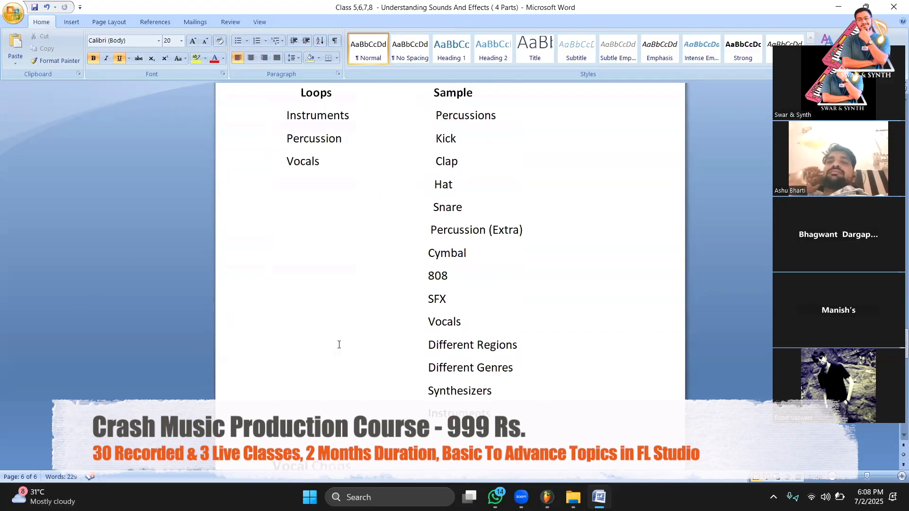
scroll(349, 336, "up", 20)
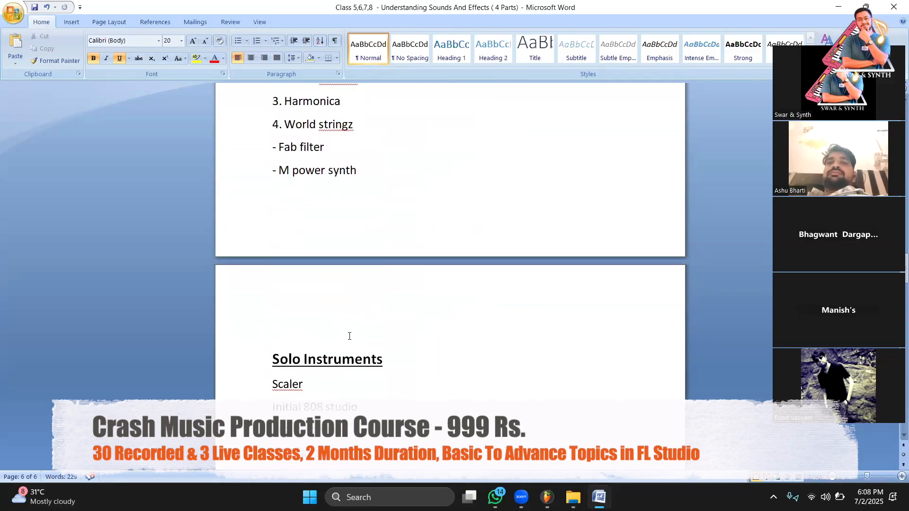
scroll(349, 336, "up", 10)
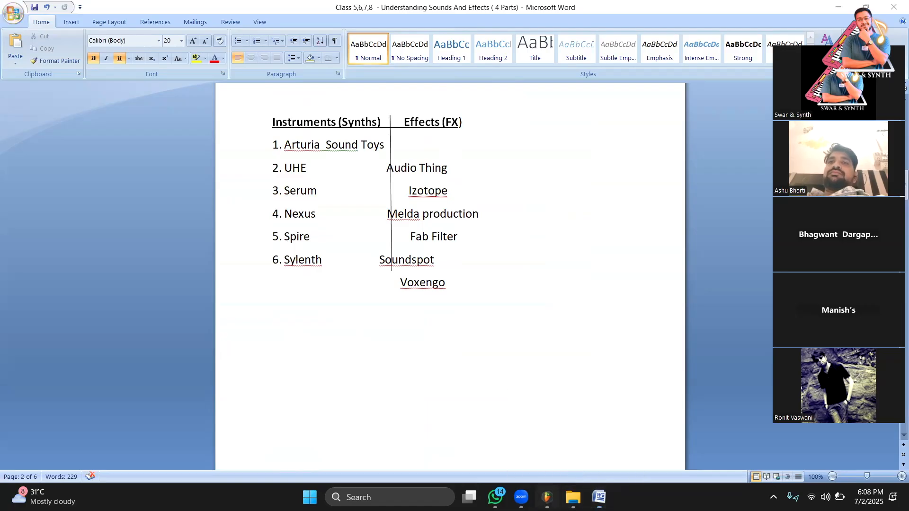
Switch back to FL Studio and open the GMS and DUNE 3 synthesizers from the Channel rack
left_click(546, 497)
left_click(256, 189)
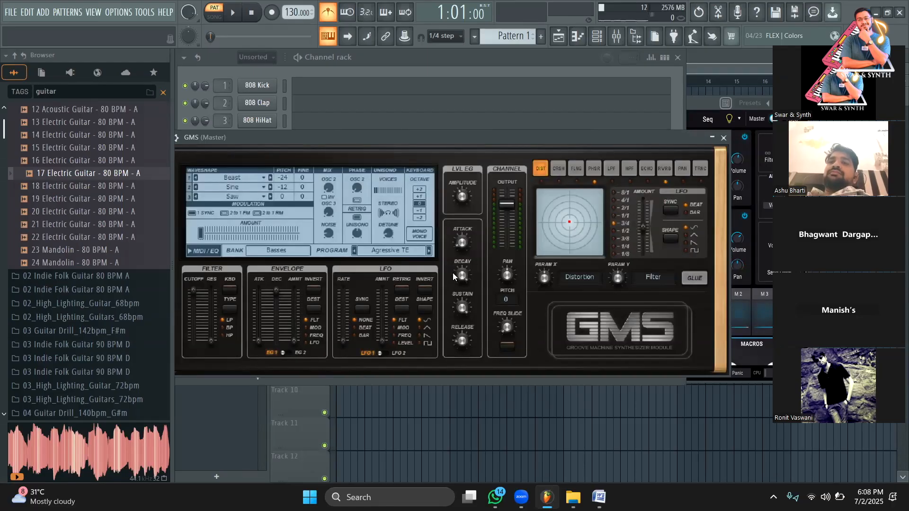
left_click(445, 69)
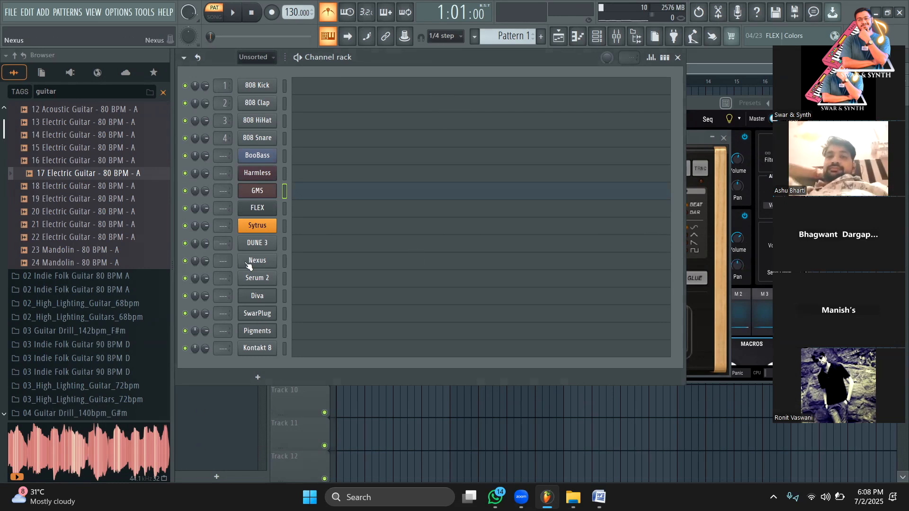
left_click(247, 245)
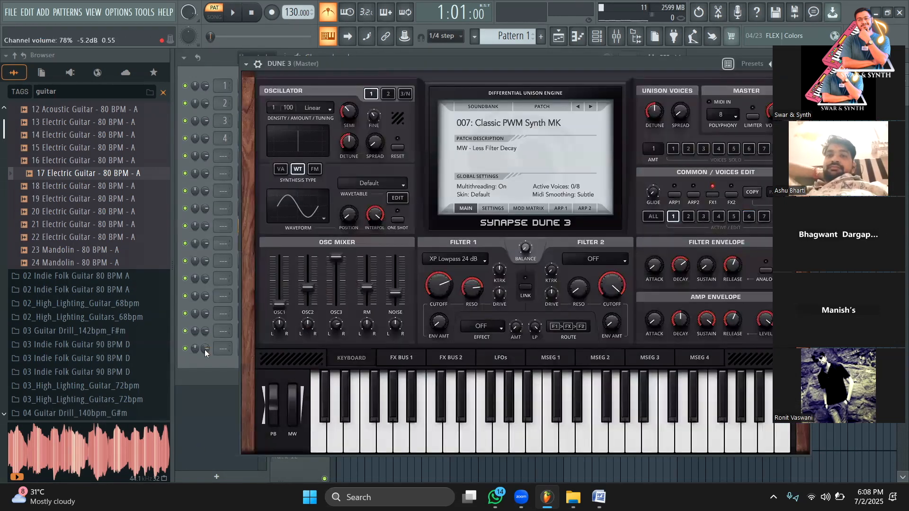
Open the Nexus synthesizer from the Channel rack, followed by Serum 2, and reposition the Serum 2 window
left_click(234, 367)
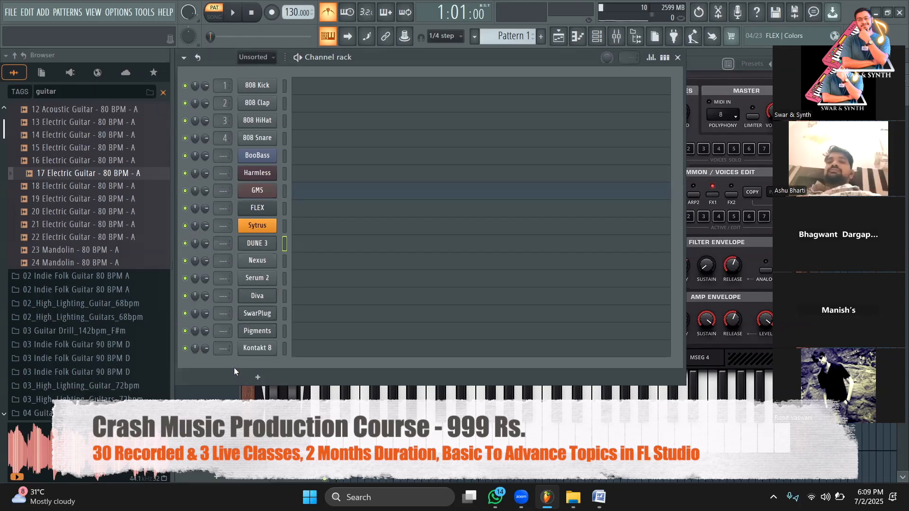
left_click(270, 265)
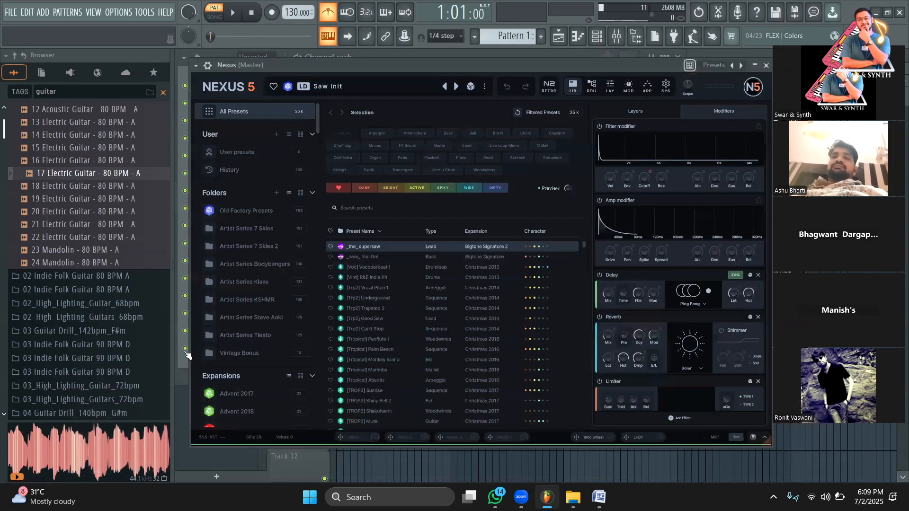
left_click(186, 355)
left_click(251, 277)
left_click_drag(385, 155, 519, 88)
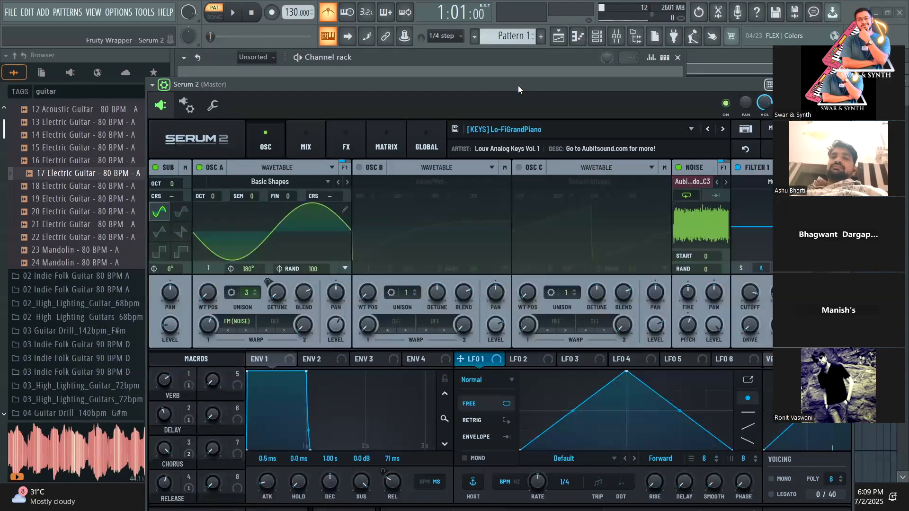
Load the [KEYS] MadeForJazz preset in Serum 2 and raise oscillator A's wavetable position to 256
left_click(723, 131)
left_click(744, 204)
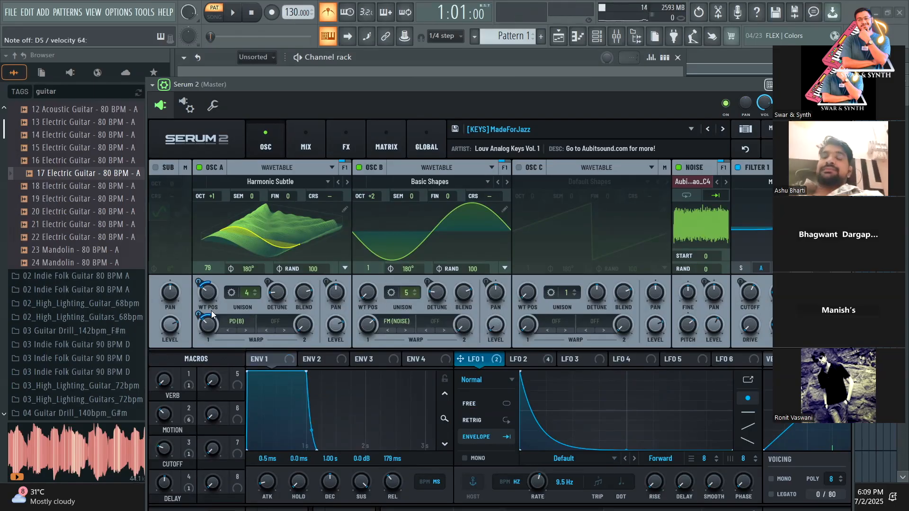
left_click_drag(214, 302, 232, 225)
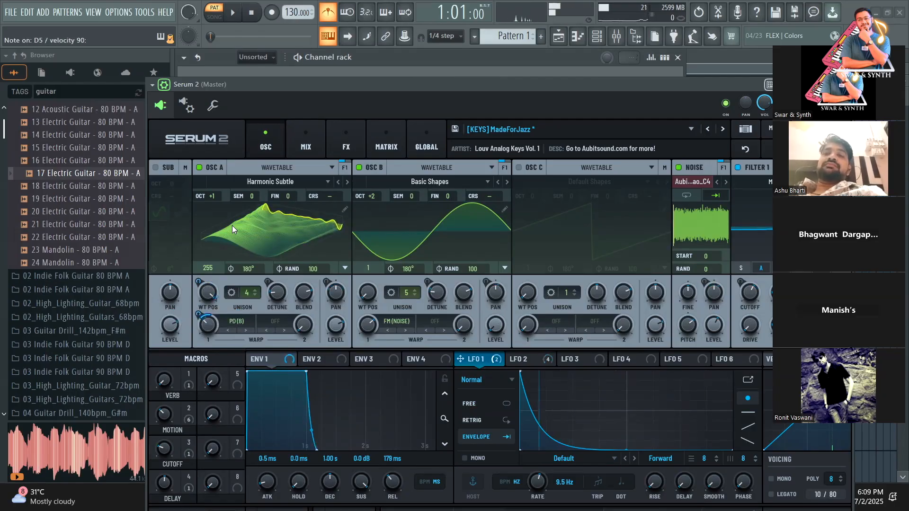
left_click_drag(209, 287, 213, 75)
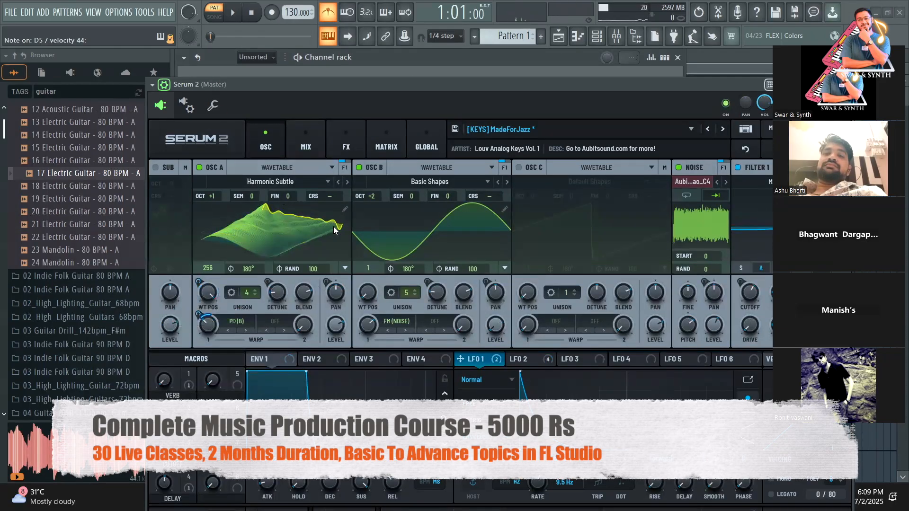
Step oscillator B's wavetable position through the Basic Shapes waveforms, from 3 to 6 and up to 7
left_click_drag(373, 293, 371, 239)
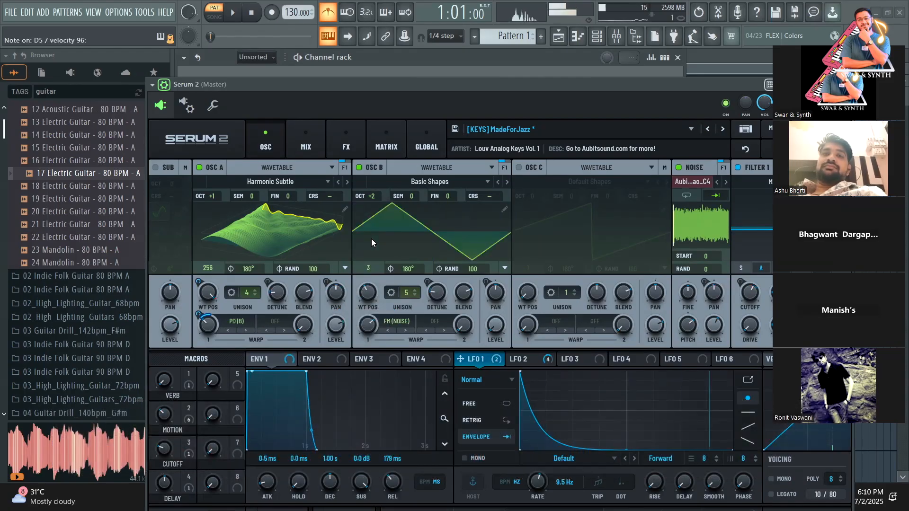
left_click_drag(358, 271, 375, 252)
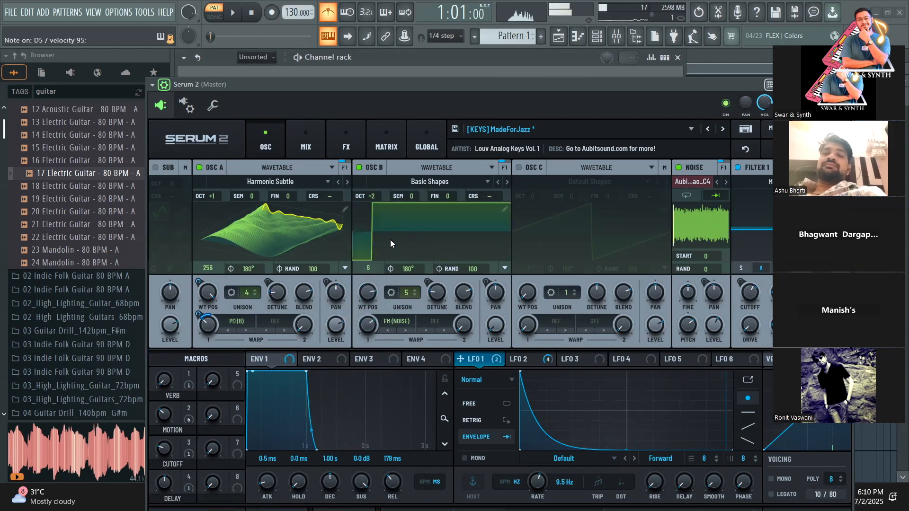
mouse_move(219, 293)
left_mouse_down()
mouse_move(225, 413)
mouse_move(215, 279)
left_mouse_up()
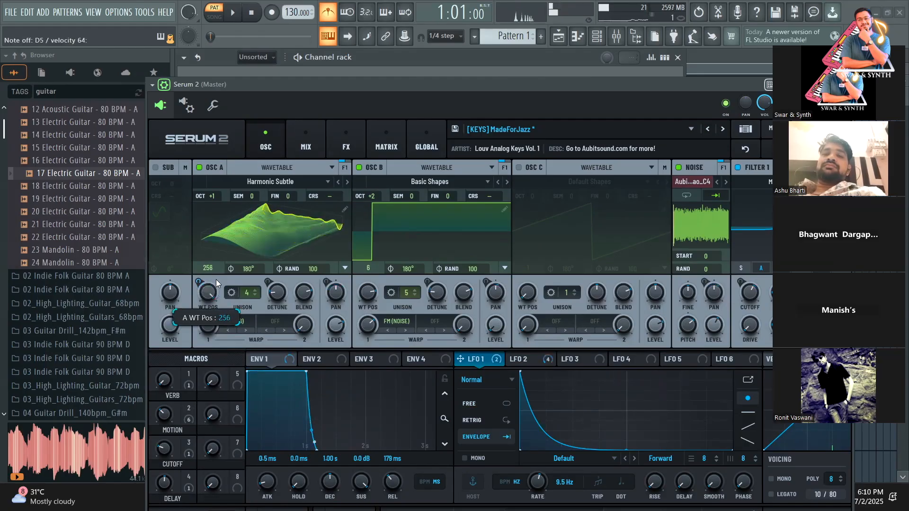
left_click_drag(362, 296, 368, 288)
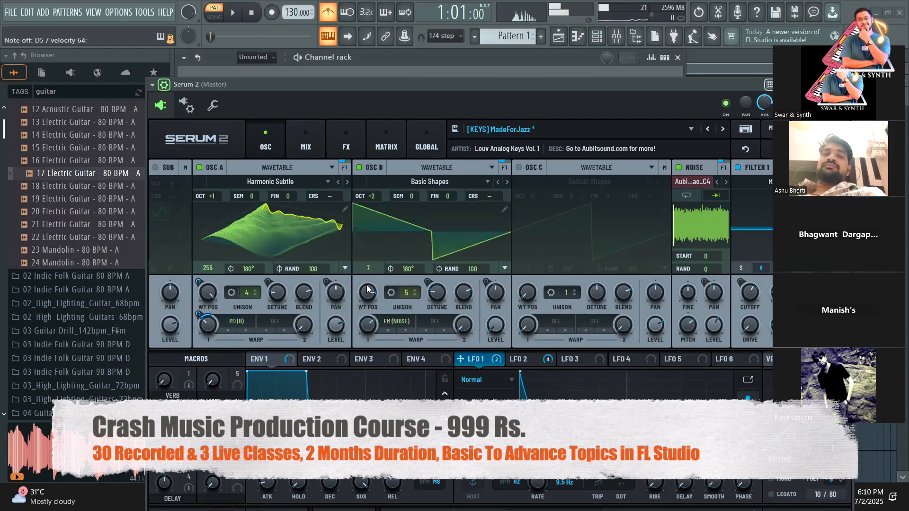